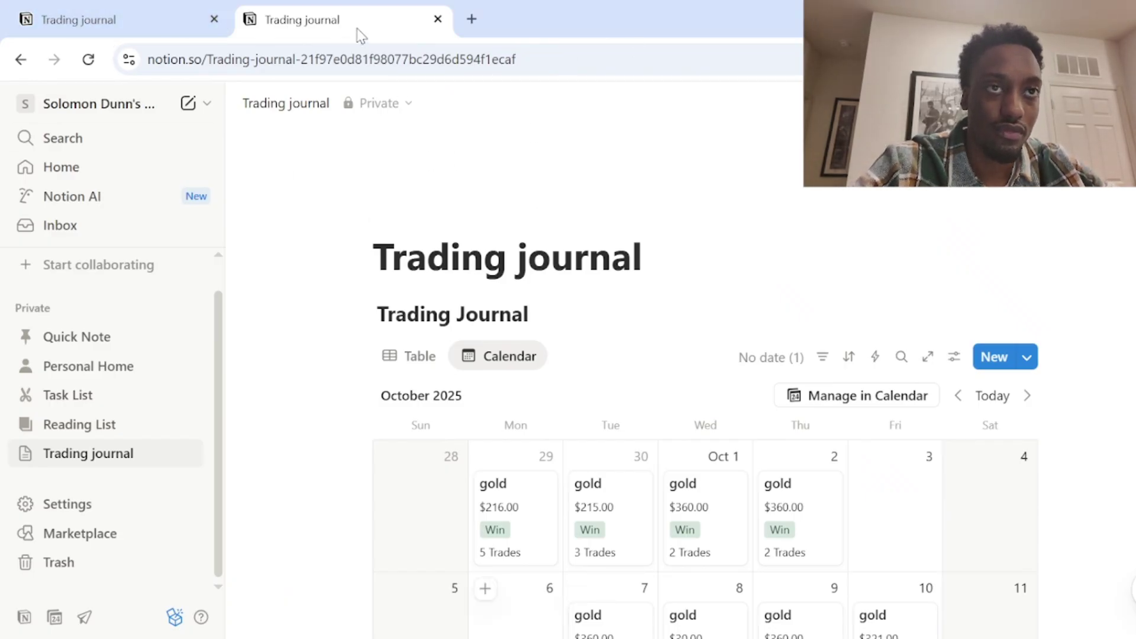
Step: Look through the September 2025 trades in the reference Trading journal calendar
{"action": "left_click", "coordinate": [144, 27]}
{"action": "scroll", "coordinate": [706, 294], "scroll_direction": "down", "scroll_amount": 6}
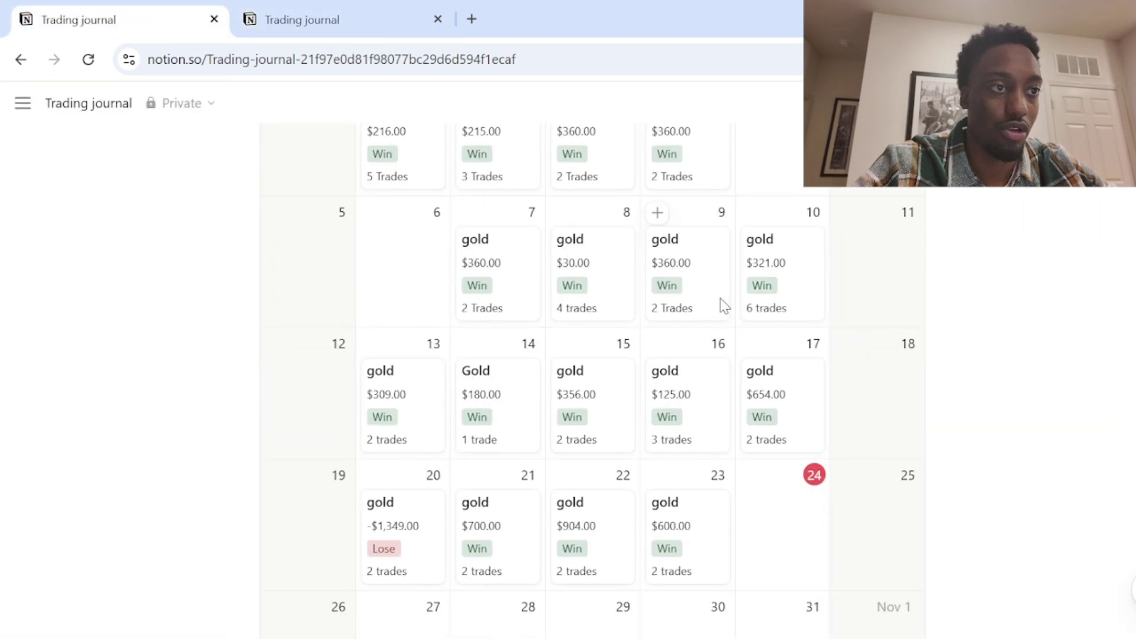
{"action": "scroll", "coordinate": [723, 302], "scroll_direction": "up", "scroll_amount": 6}
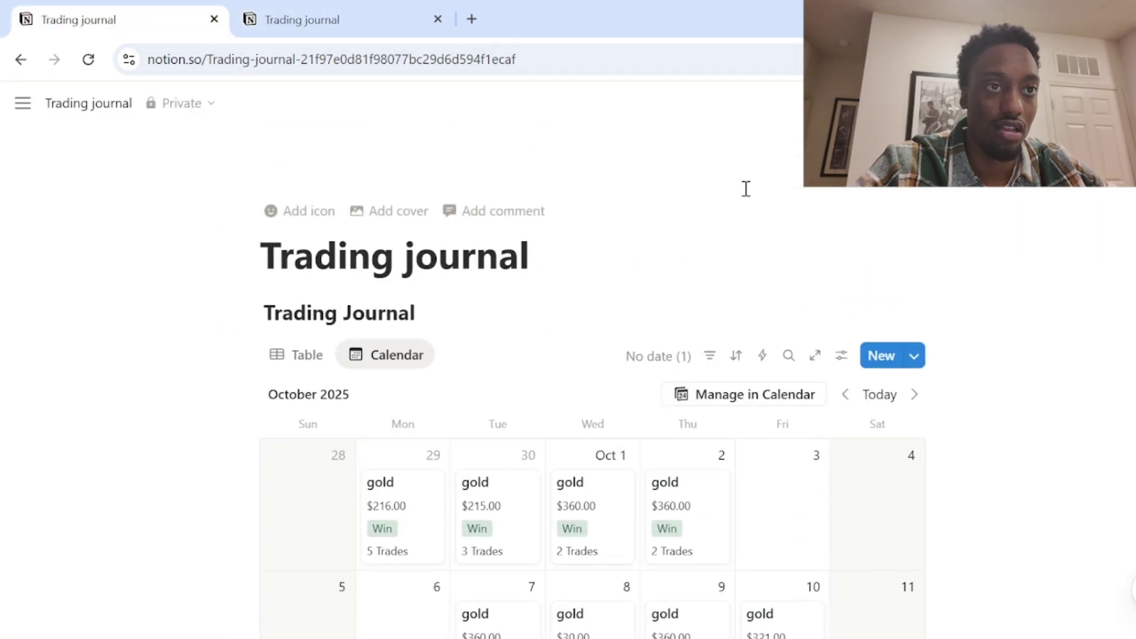
{"action": "scroll", "coordinate": [503, 162], "scroll_direction": "down", "scroll_amount": 3}
{"action": "scroll", "coordinate": [704, 272], "scroll_direction": "up", "scroll_amount": 3}
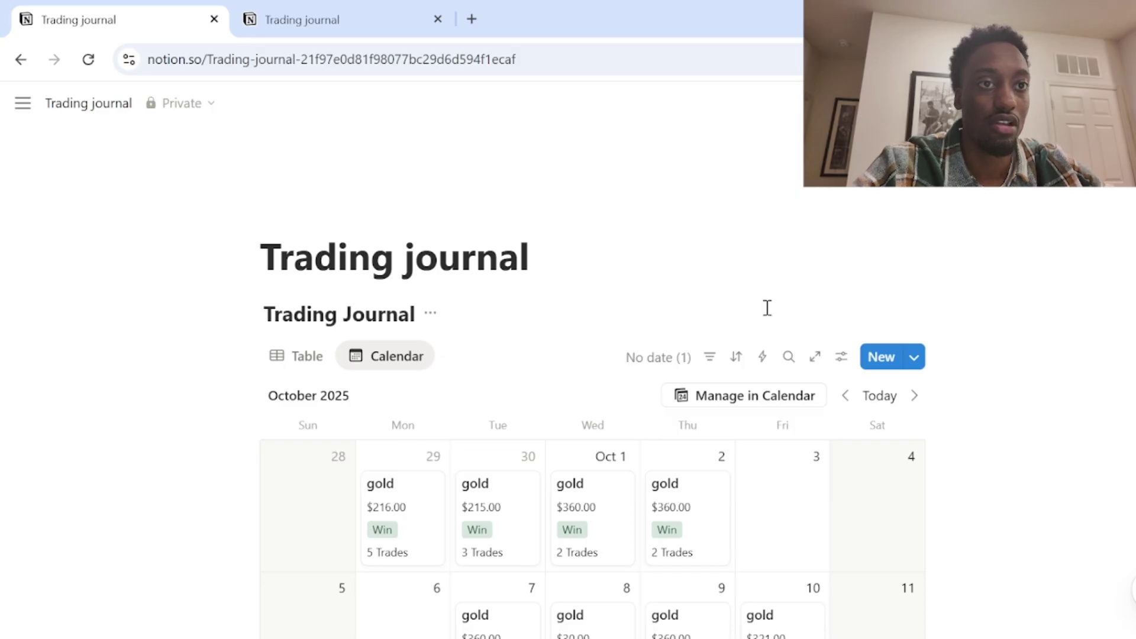
{"action": "scroll", "coordinate": [751, 421], "scroll_direction": "down", "scroll_amount": 3}
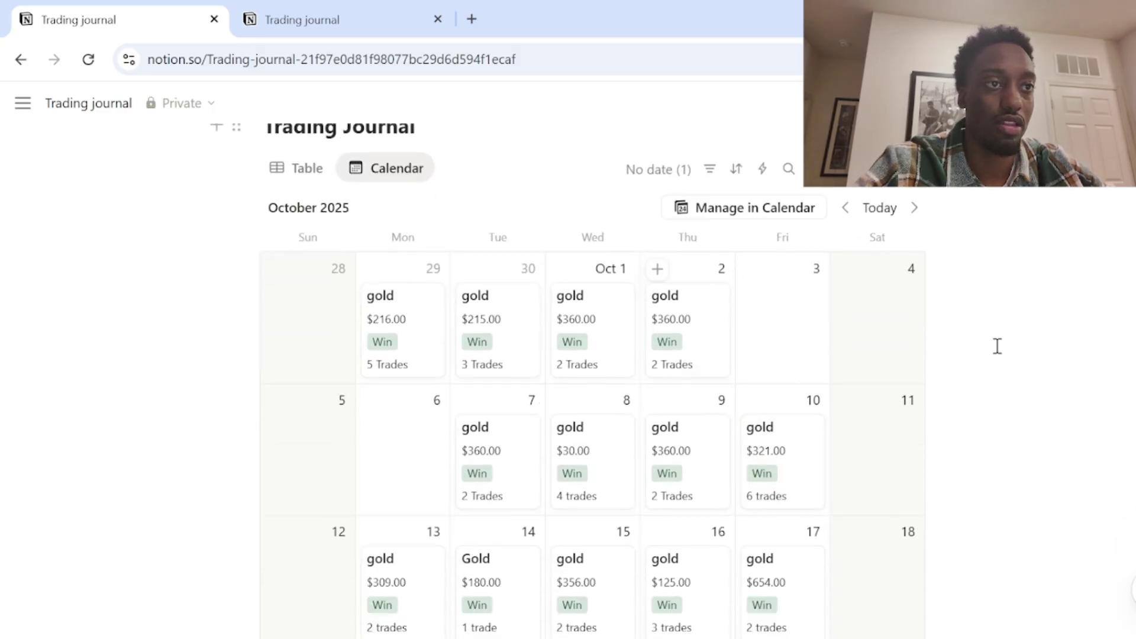
{"action": "left_click", "coordinate": [845, 207]}
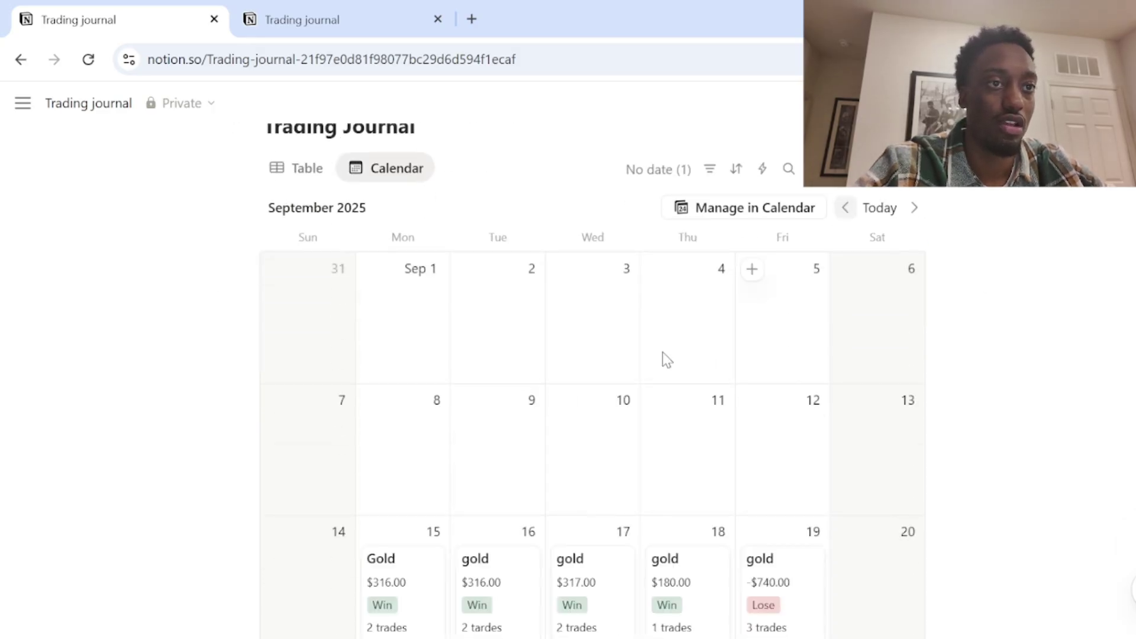
{"action": "scroll", "coordinate": [526, 327], "scroll_direction": "down", "scroll_amount": 4}
{"action": "scroll", "coordinate": [687, 295], "scroll_direction": "down", "scroll_amount": 2}
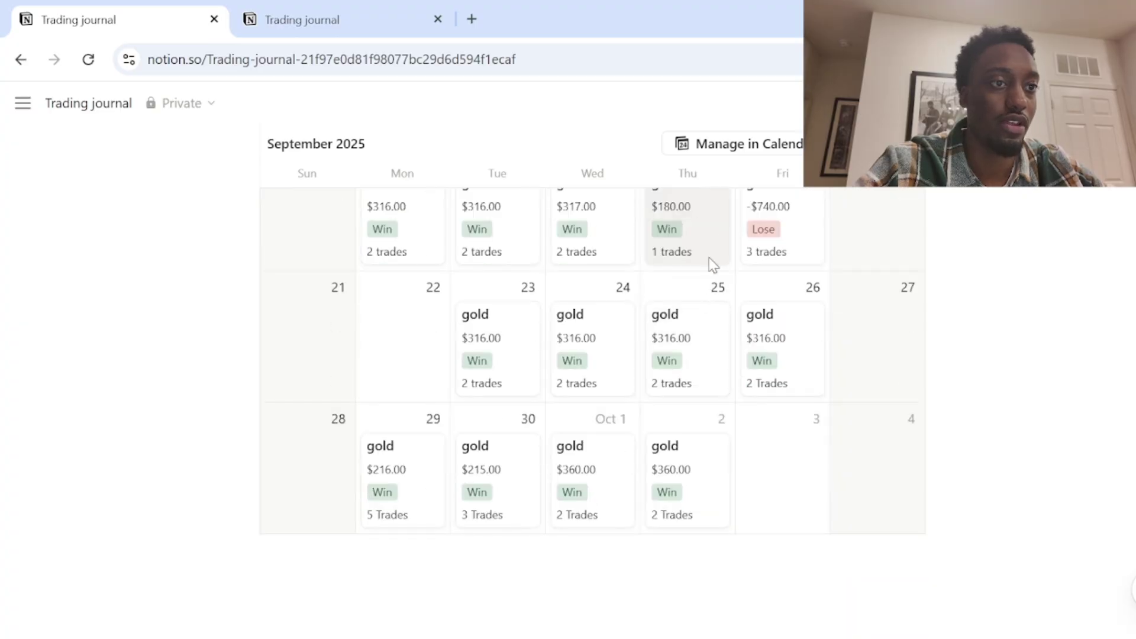
{"action": "scroll", "coordinate": [710, 261], "scroll_direction": "up", "scroll_amount": 1}
{"action": "scroll", "coordinate": [659, 357], "scroll_direction": "up", "scroll_amount": 2}
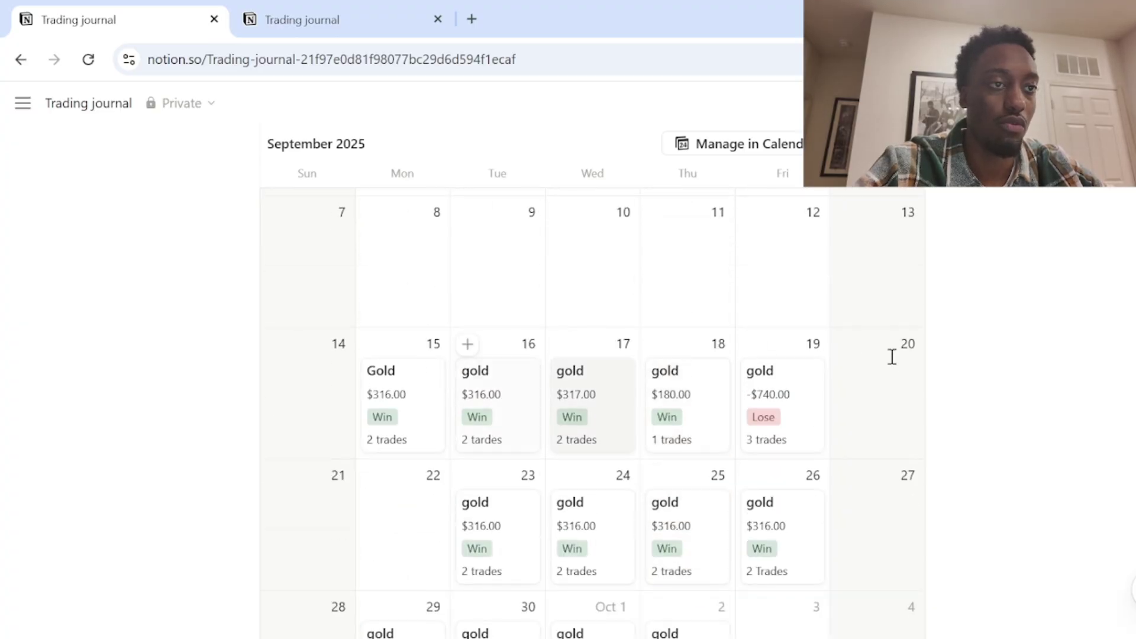
{"action": "scroll", "coordinate": [576, 346], "scroll_direction": "down", "scroll_amount": 2}
{"action": "scroll", "coordinate": [828, 403], "scroll_direction": "down", "scroll_amount": 5}
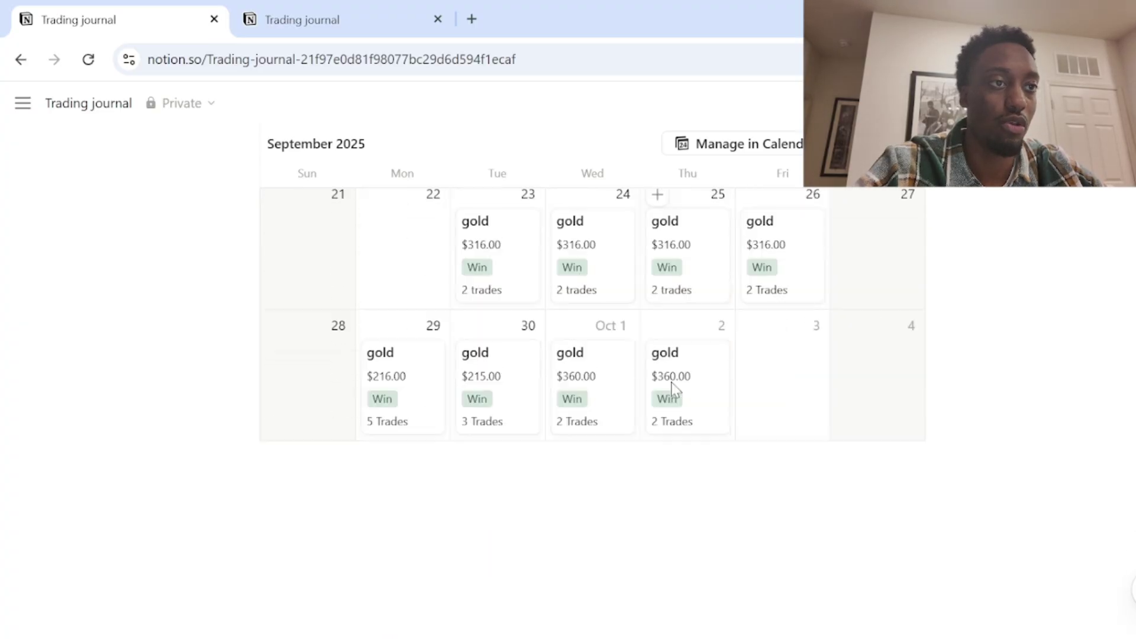
{"action": "scroll", "coordinate": [797, 331], "scroll_direction": "up", "scroll_amount": 12}
{"action": "scroll", "coordinate": [722, 310], "scroll_direction": "down", "scroll_amount": 2}
Step: Return the reference Trading journal calendar to October 2025 and scroll through it
{"action": "left_click", "coordinate": [916, 258]}
{"action": "scroll", "coordinate": [654, 405], "scroll_direction": "down", "scroll_amount": 6}
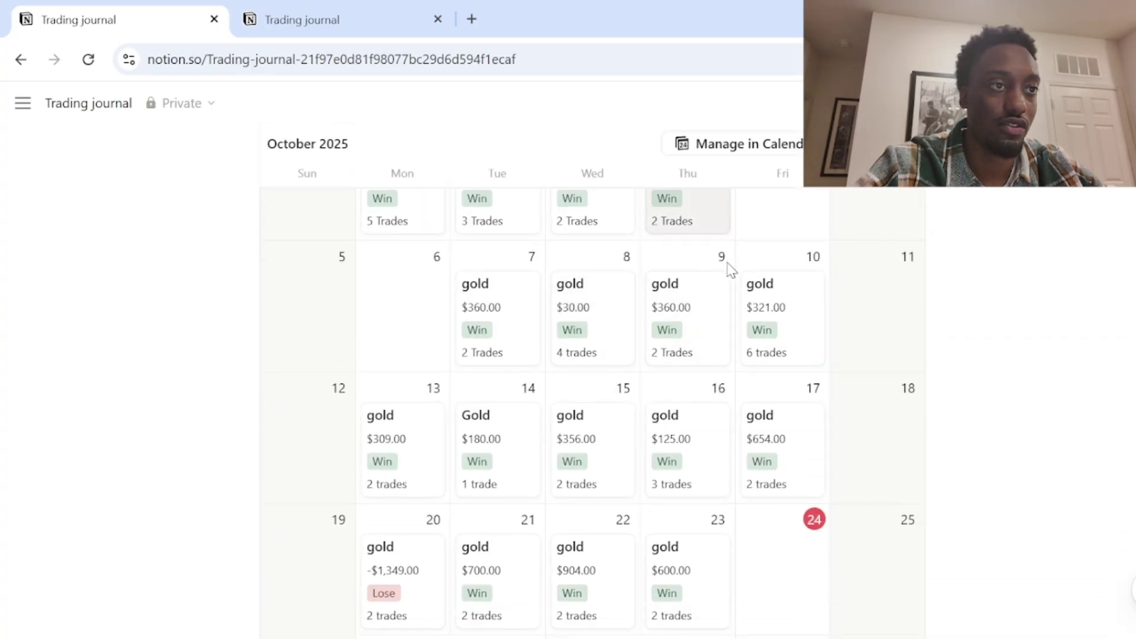
{"action": "scroll", "coordinate": [707, 299], "scroll_direction": "down", "scroll_amount": 3}
{"action": "scroll", "coordinate": [716, 319], "scroll_direction": "up", "scroll_amount": 3}
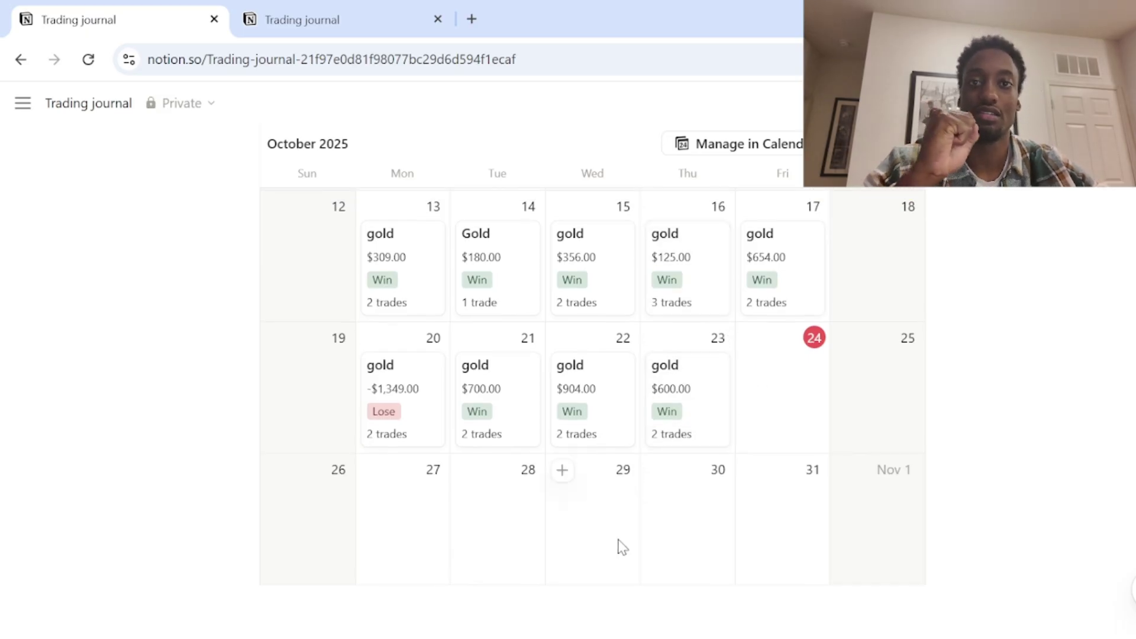
{"action": "scroll", "coordinate": [869, 306], "scroll_direction": "up", "scroll_amount": 8}
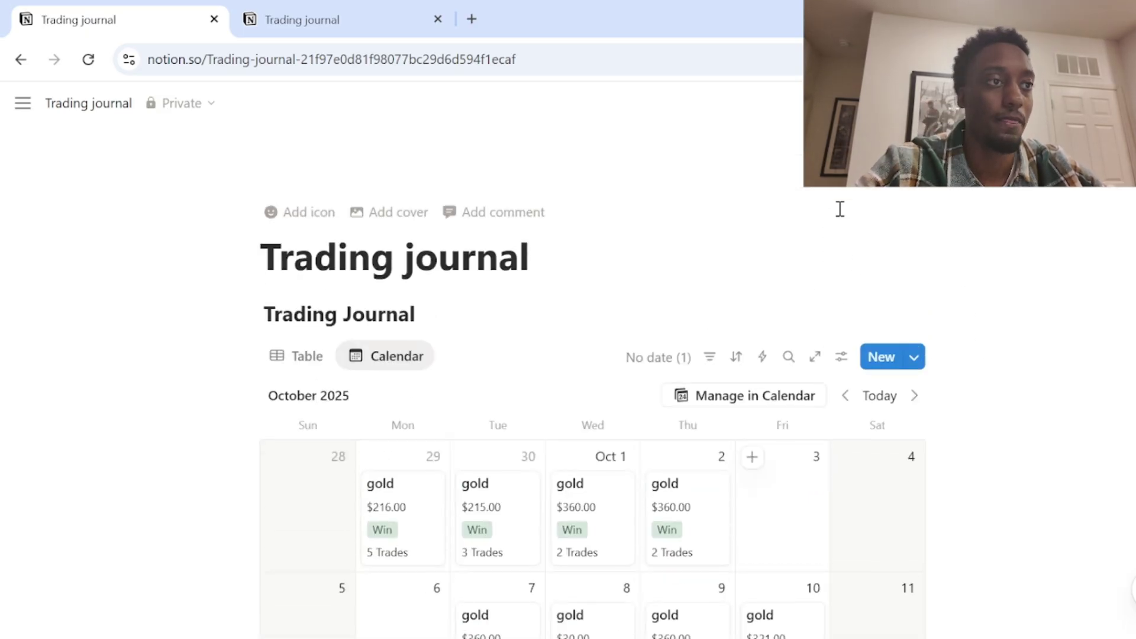
{"action": "scroll", "coordinate": [838, 211], "scroll_direction": "down", "scroll_amount": 1}
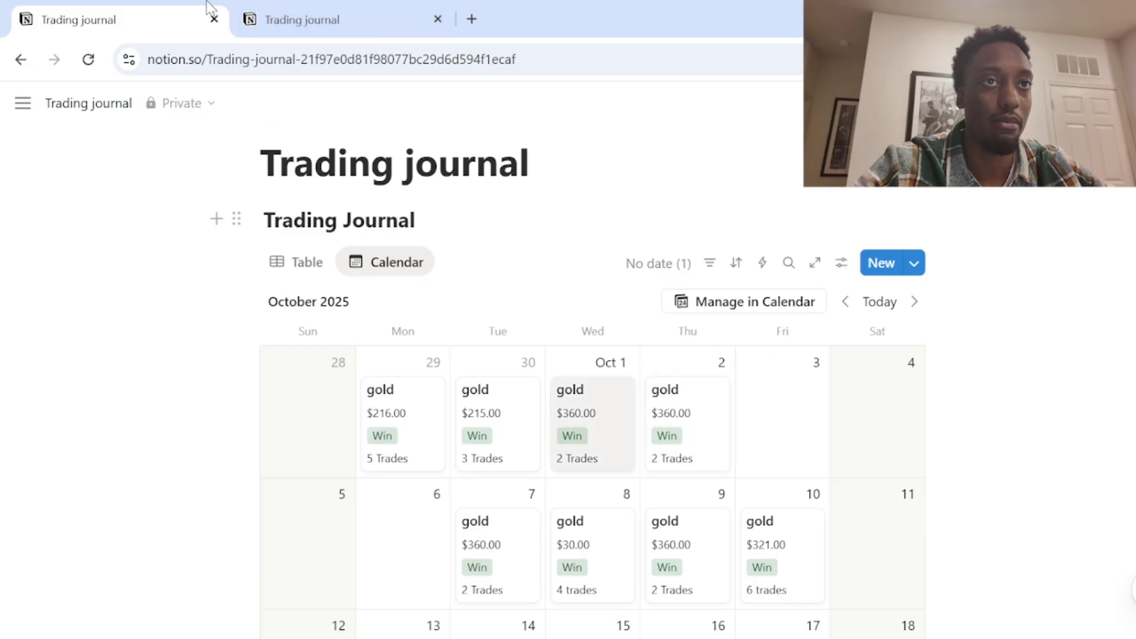
Step: Create a new private page titled 'Trading Journal Temp.' with the cursor in its body
{"action": "left_click", "coordinate": [341, 22]}
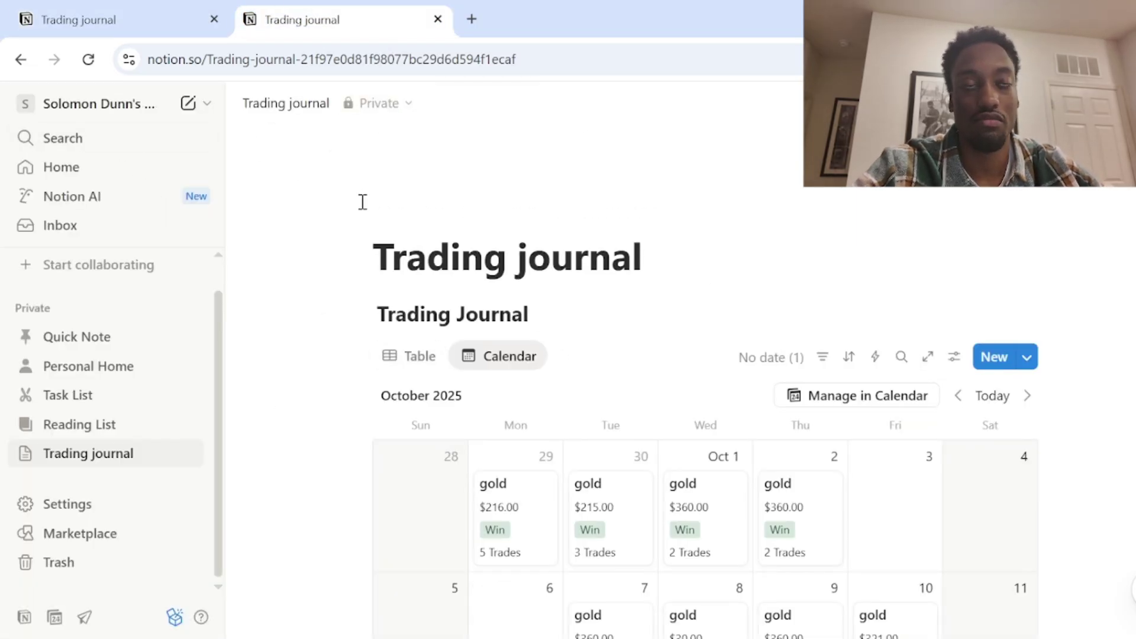
{"action": "left_click", "coordinate": [190, 105]}
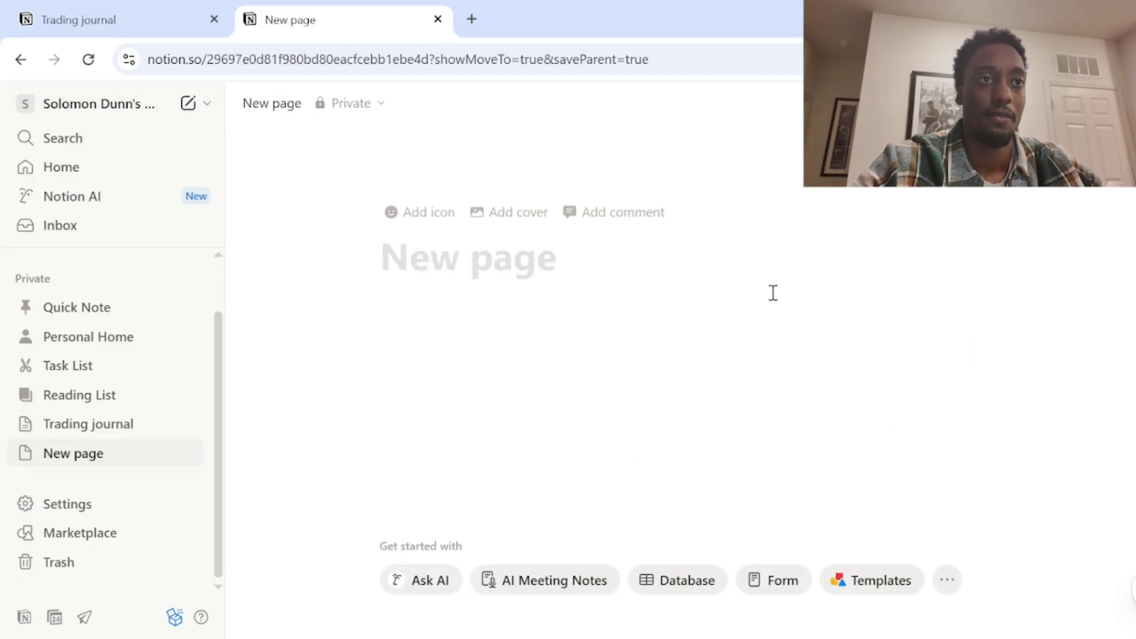
{"action": "type", "text": "Trading"}
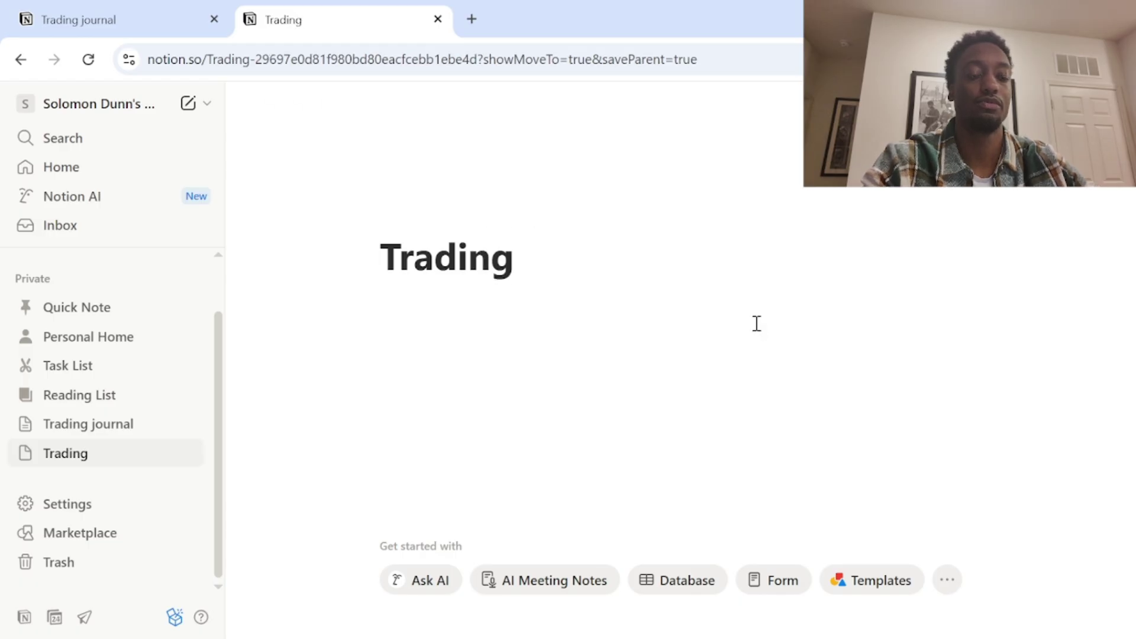
{"action": "type", "text": " Journa"}
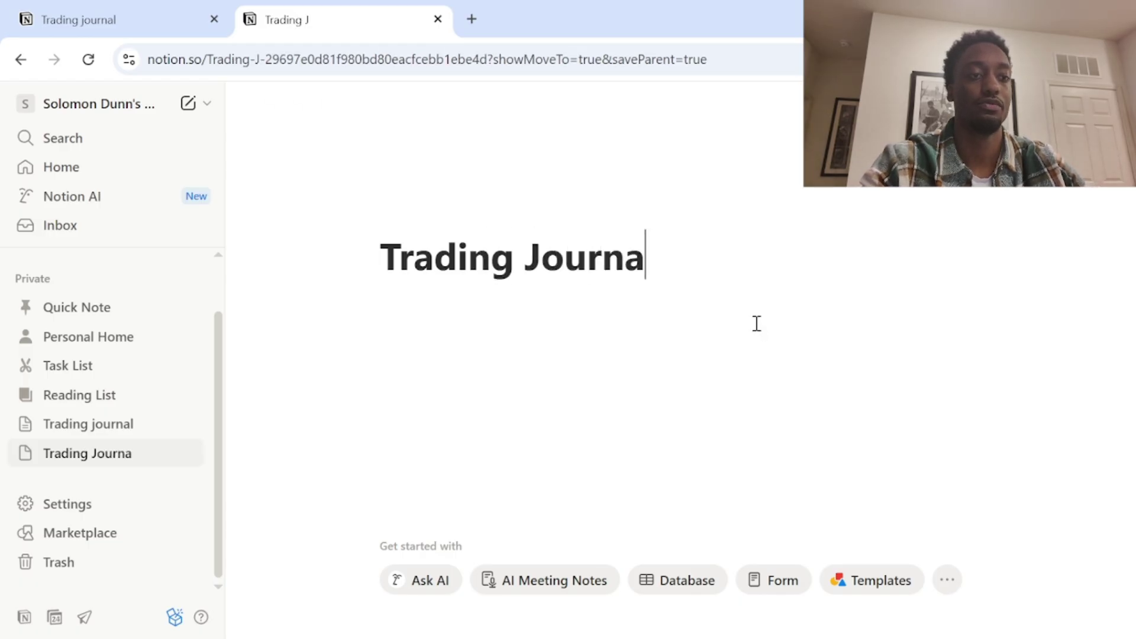
{"action": "type", "text": "l Temp."}
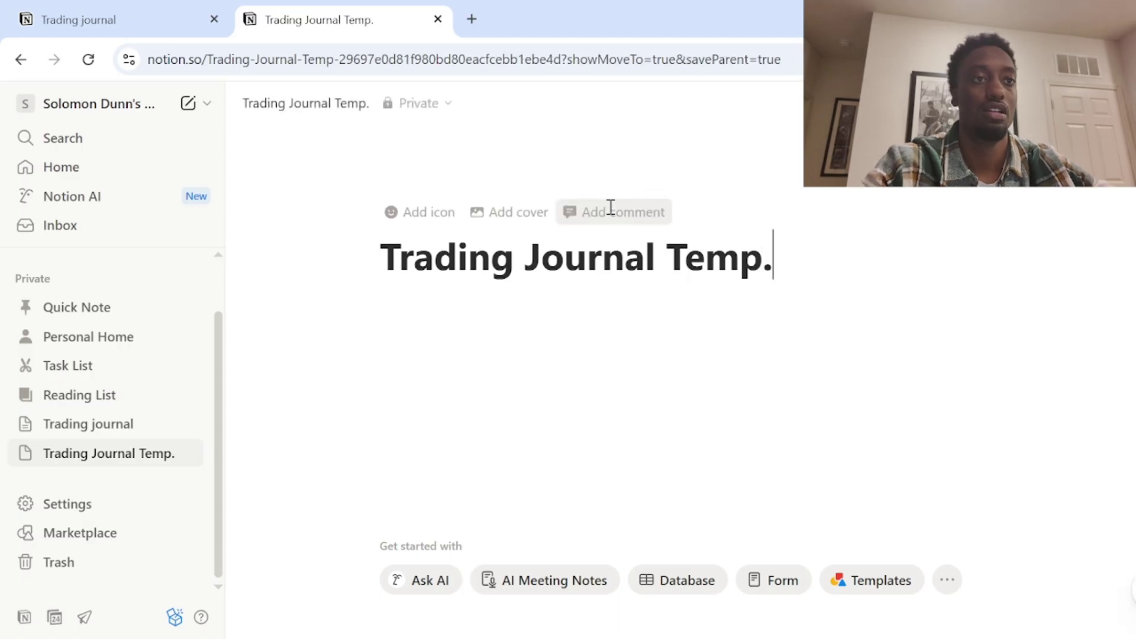
{"action": "key", "text": "Return"}
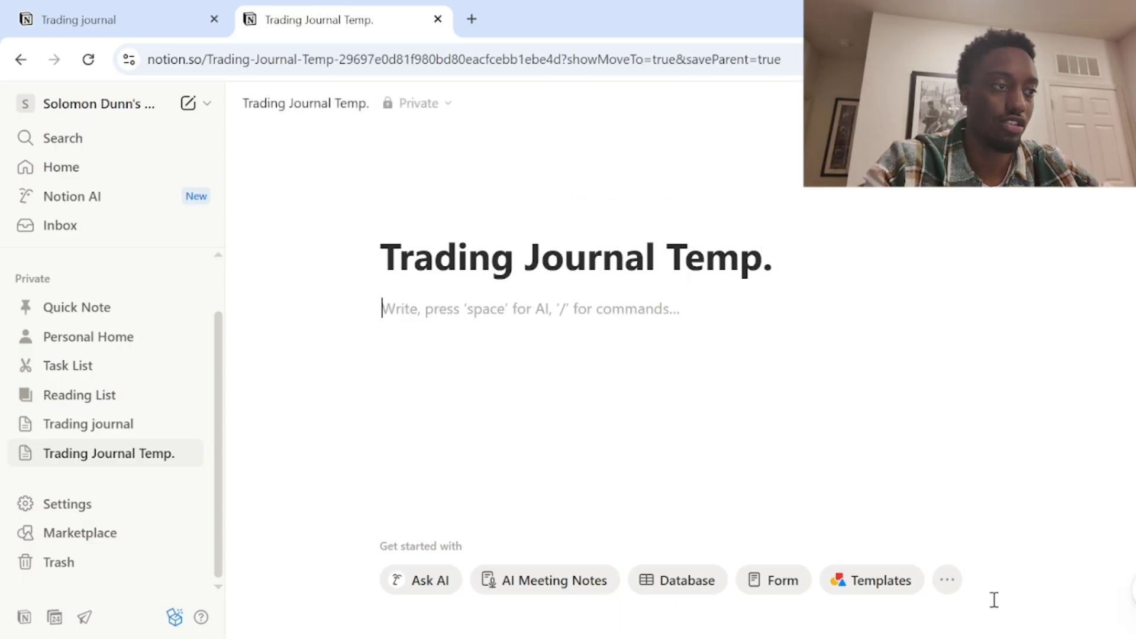
Step: Insert an empty table database on the page and title it 'Trades'
{"action": "left_click", "coordinate": [947, 581]}
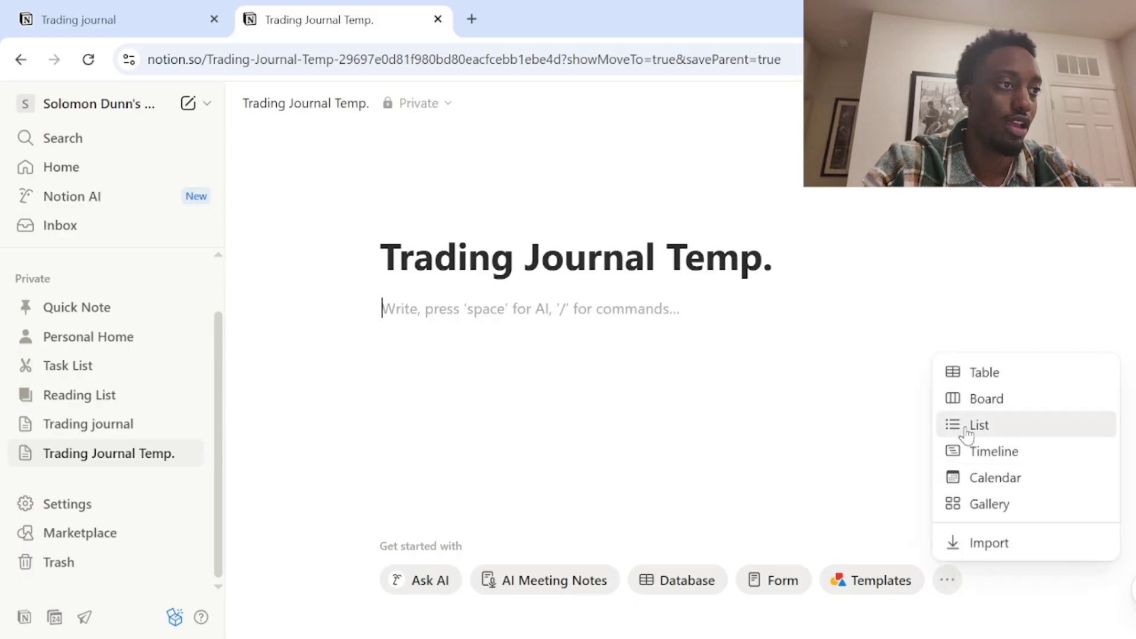
{"action": "left_click", "coordinate": [988, 381]}
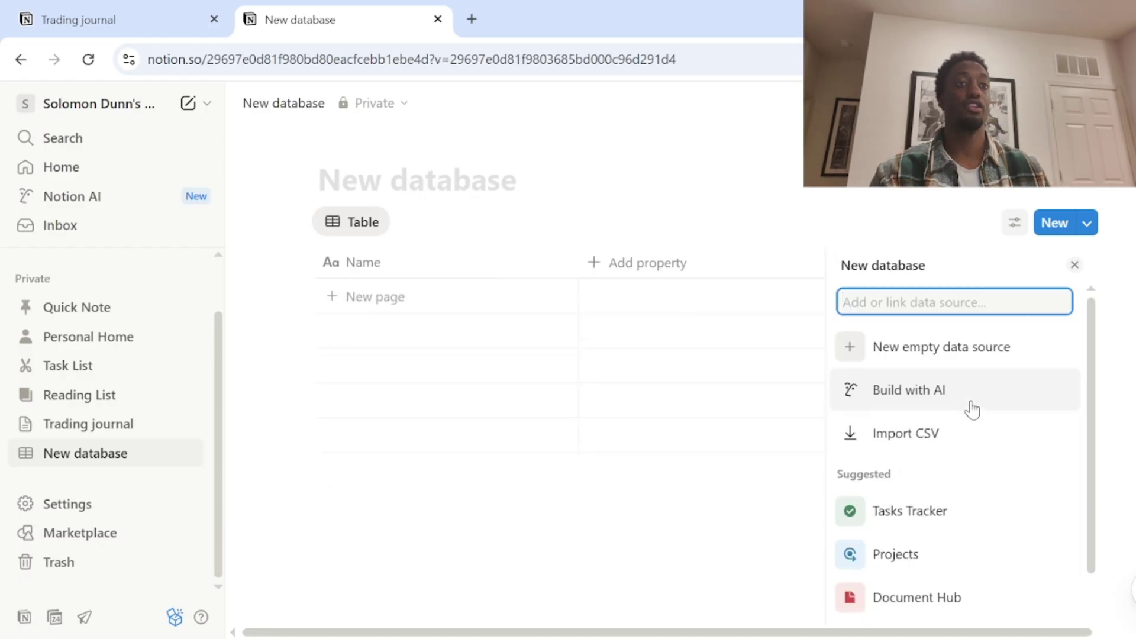
{"action": "left_click", "coordinate": [1075, 265]}
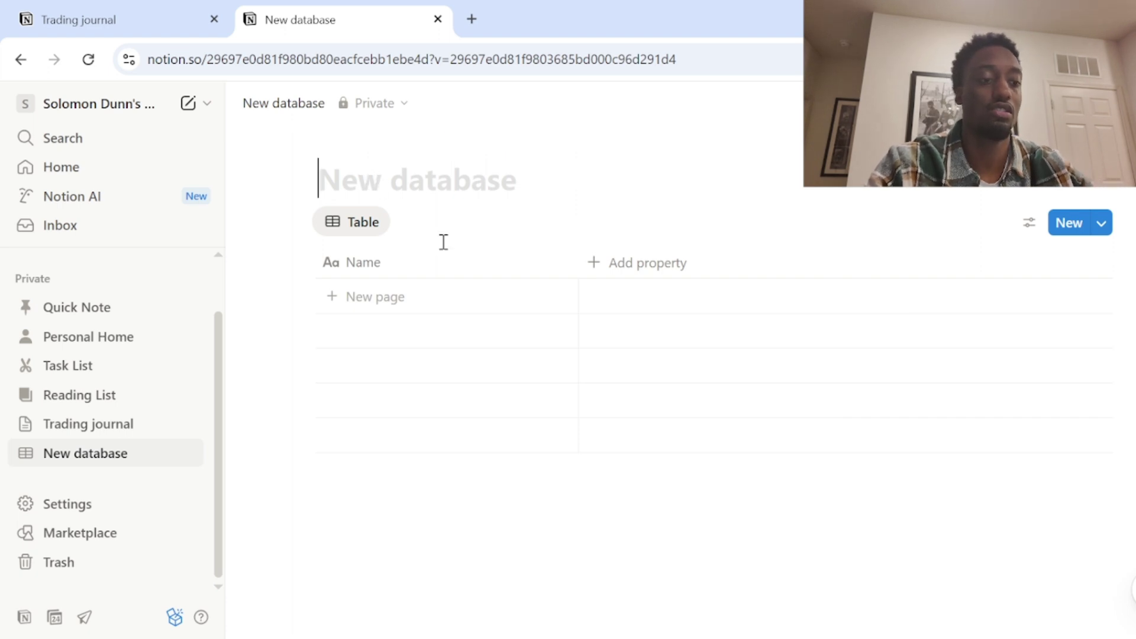
{"action": "type", "text": "J"}
{"action": "key", "text": "BackSpace"}
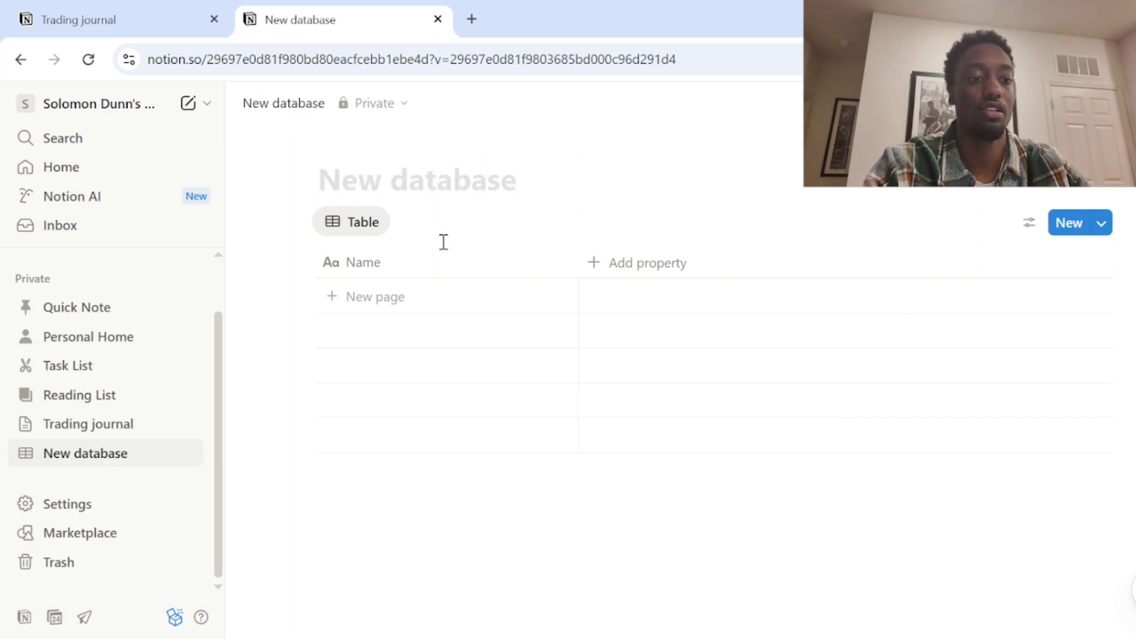
{"action": "type", "text": "Trades"}
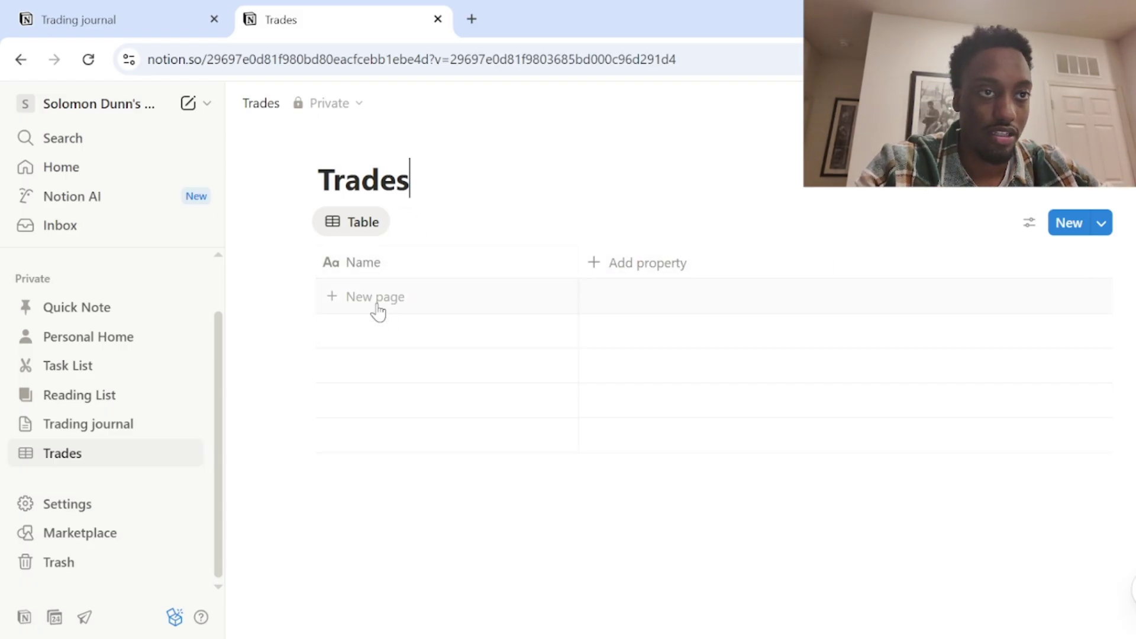
Step: Rename the Name column to Market and add a row 'Gold NQ oil dow copper'
{"action": "left_click", "coordinate": [367, 271]}
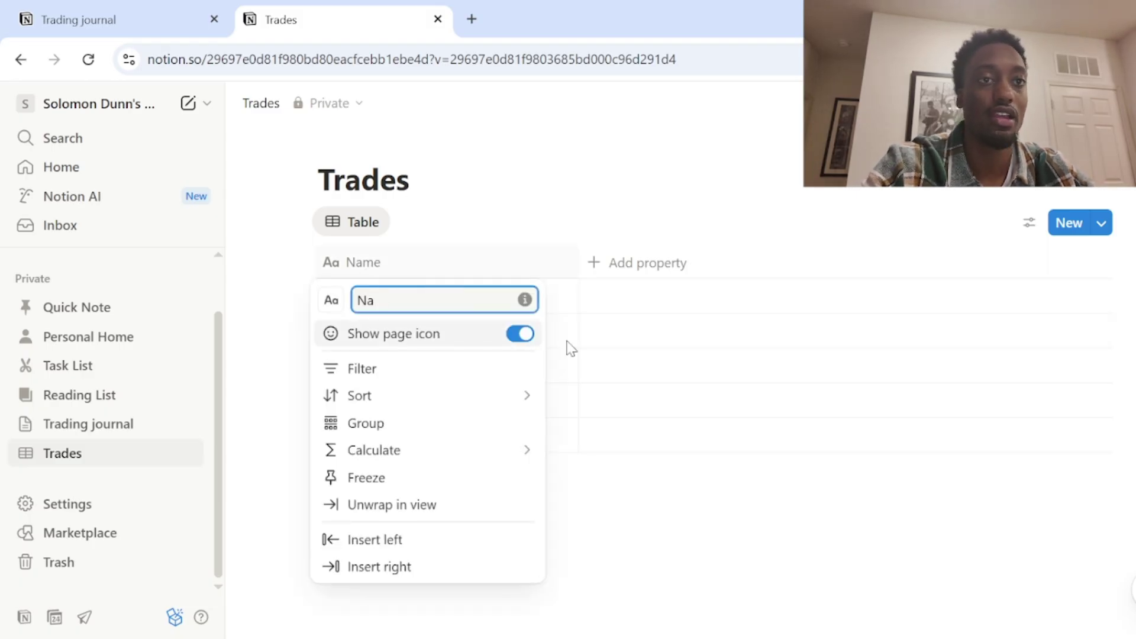
{"action": "key", "text": "BackSpace"}
{"action": "type", "text": "Market"}
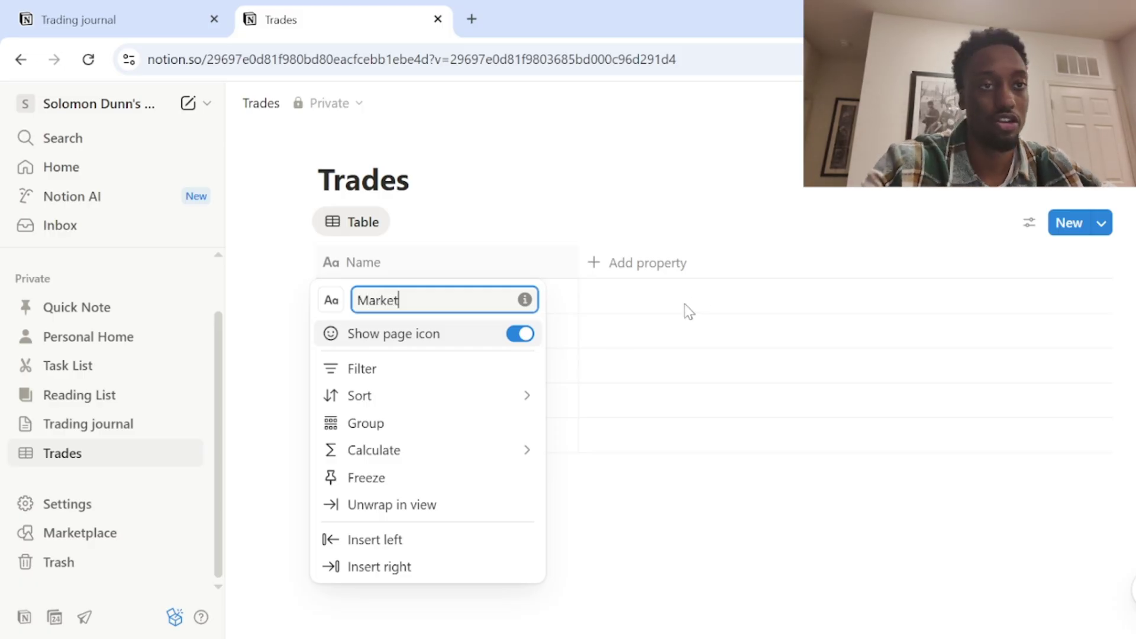
{"action": "left_click", "coordinate": [482, 211]}
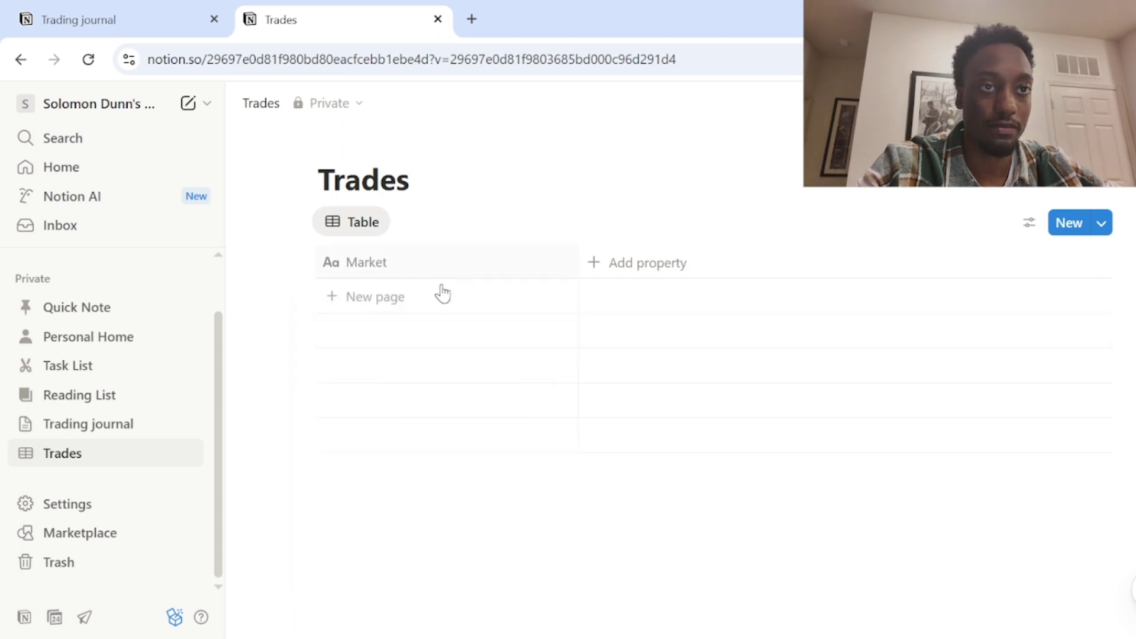
{"action": "left_click", "coordinate": [406, 297]}
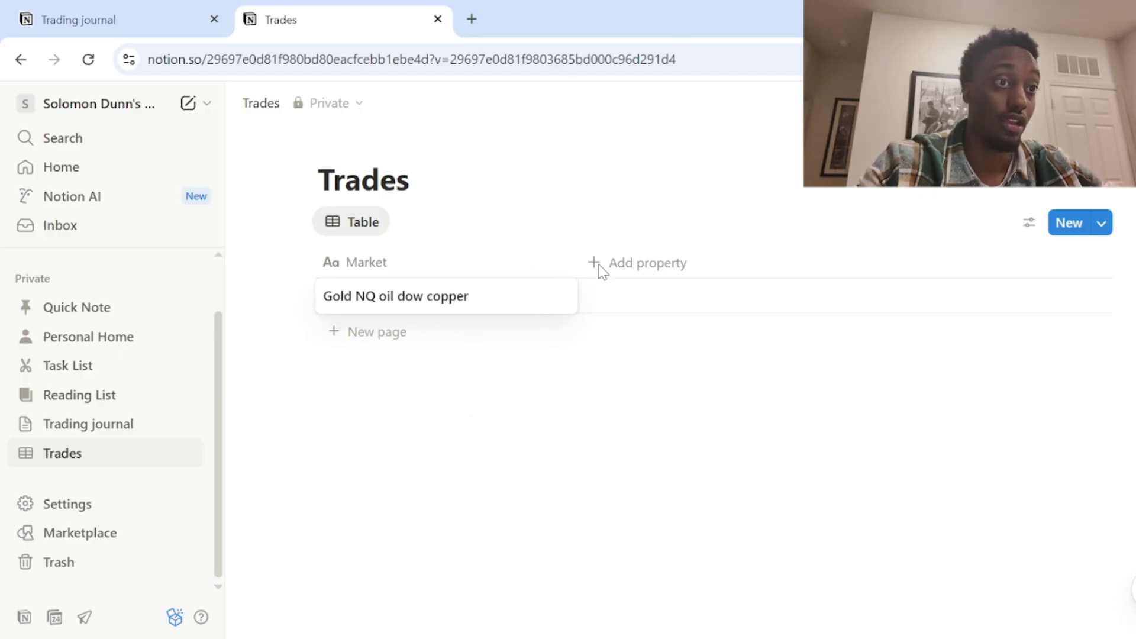
{"action": "key", "text": "Escape"}
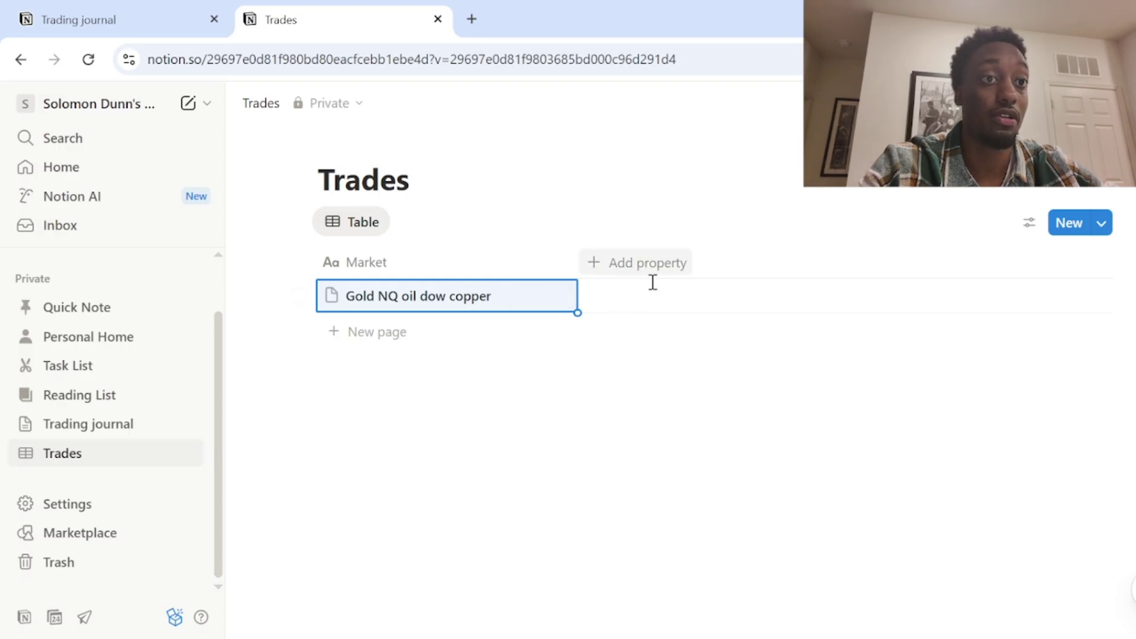
Step: Add a Date property and date the Gold NQ oil dow copper row October 24, 2025
{"action": "left_click", "coordinate": [591, 266]}
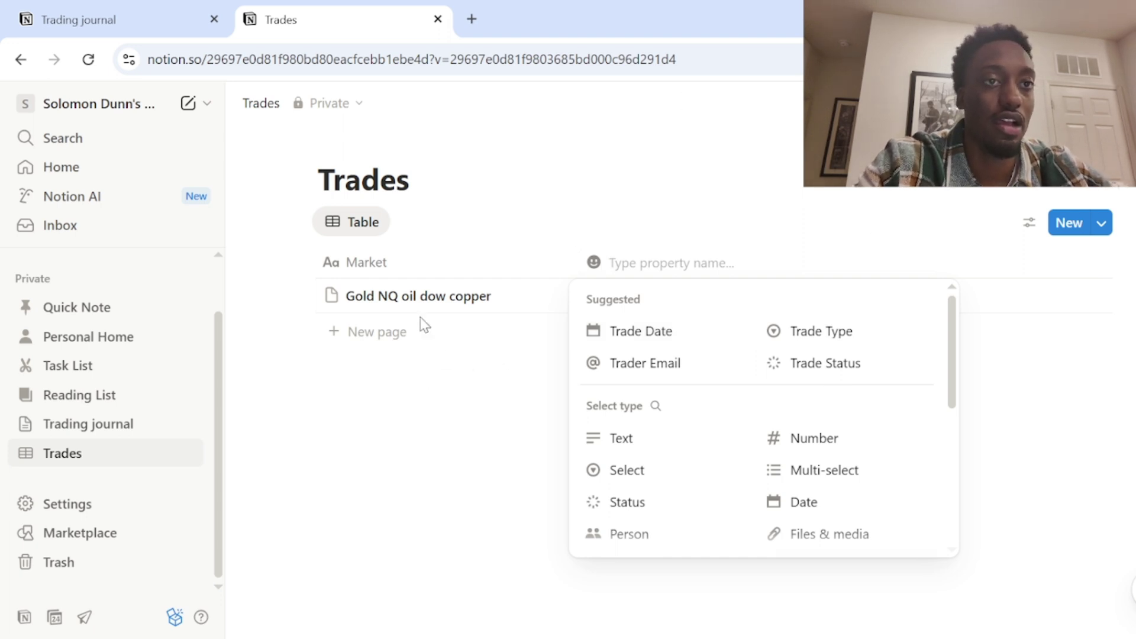
{"action": "left_click", "coordinate": [816, 518]}
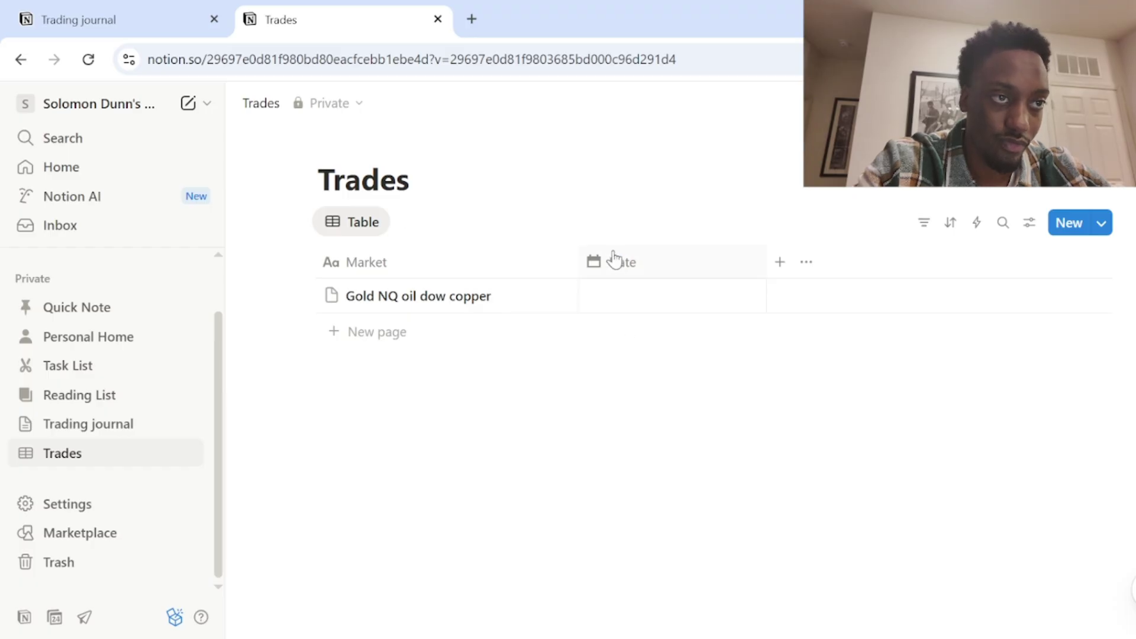
{"action": "left_click", "coordinate": [626, 304]}
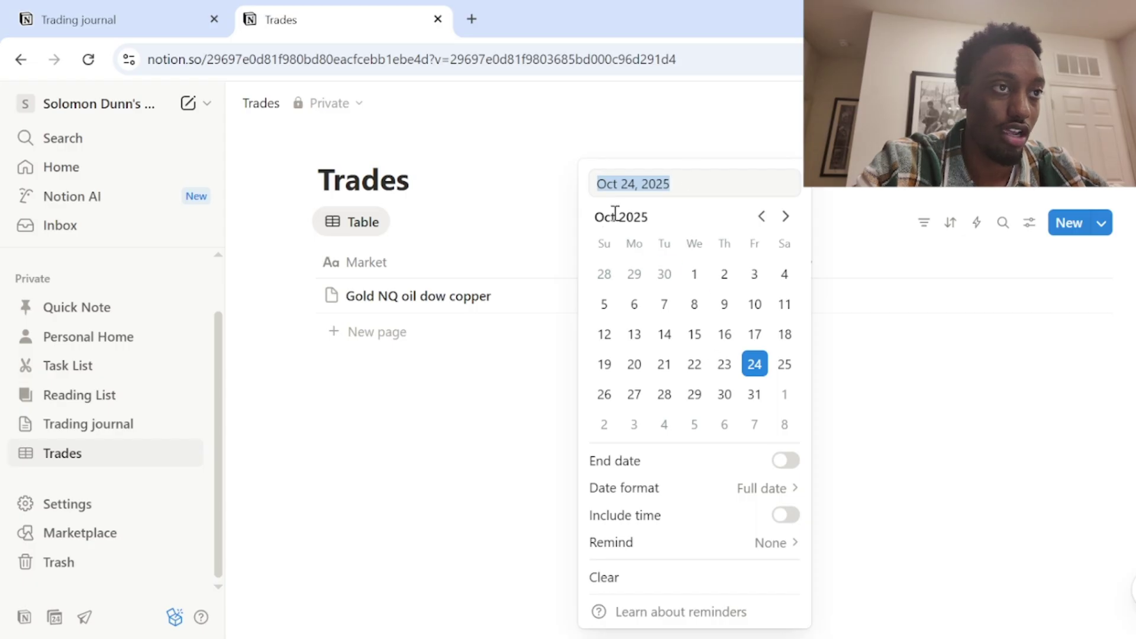
{"action": "left_click", "coordinate": [756, 371]}
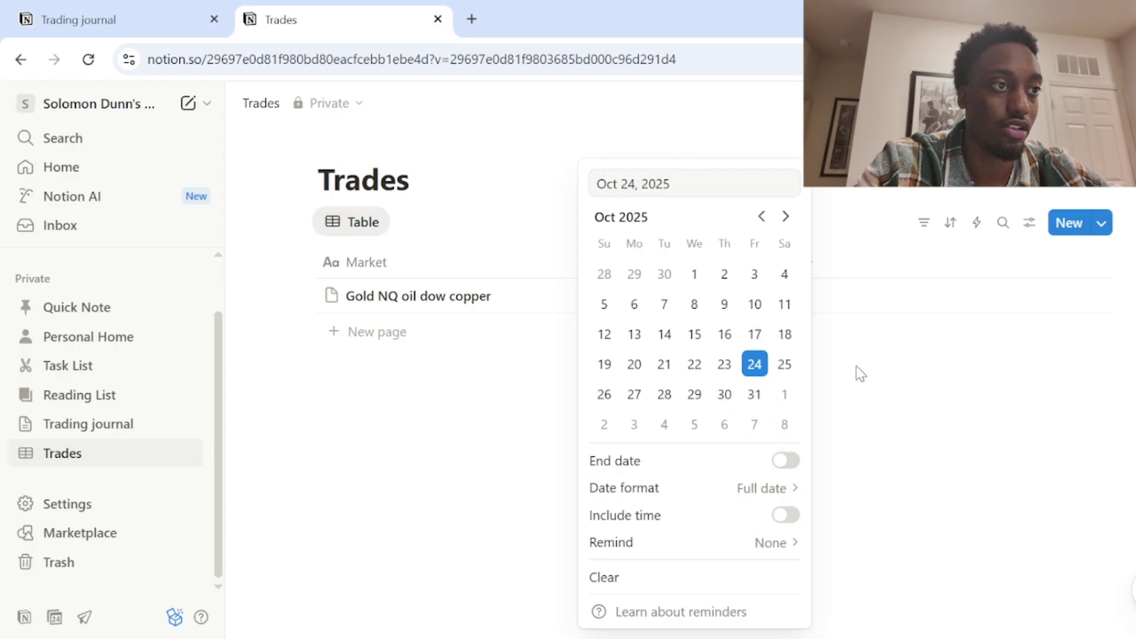
{"action": "key", "text": "Escape"}
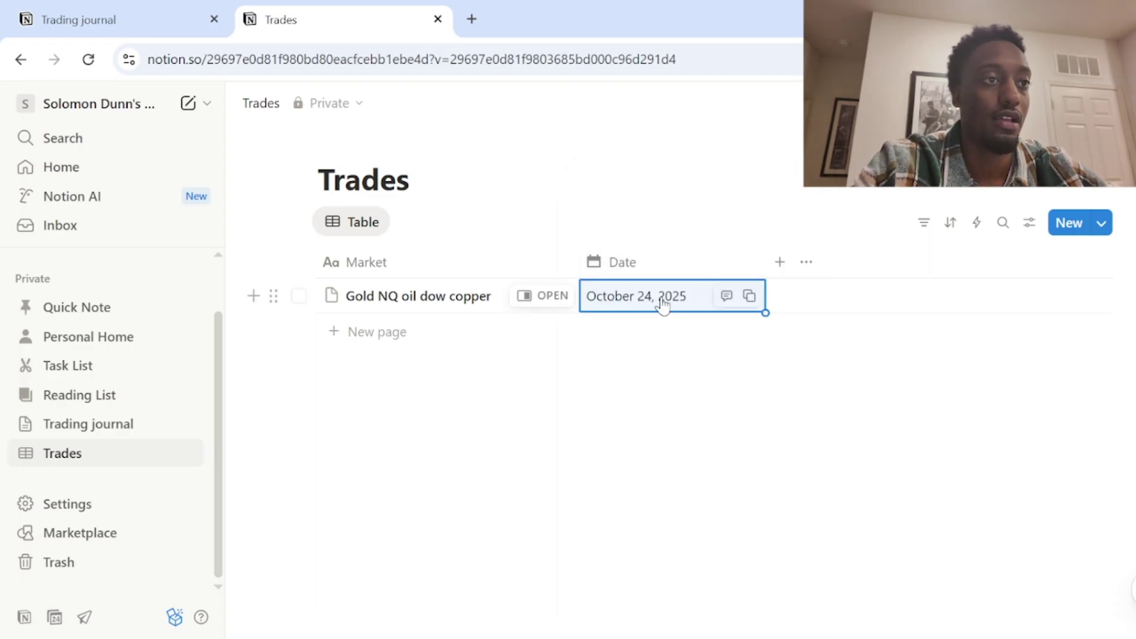
Step: Add a Number-type property as the third column, right after Date
{"action": "left_click", "coordinate": [781, 264]}
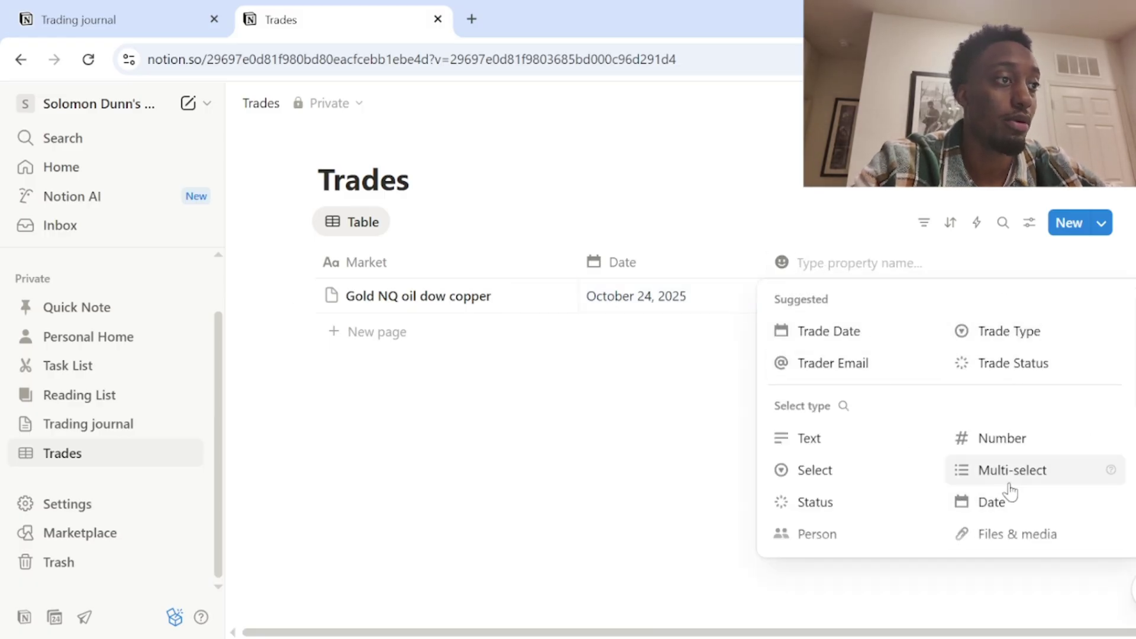
{"action": "scroll", "coordinate": [996, 501], "scroll_direction": "down", "scroll_amount": 2}
{"action": "scroll", "coordinate": [999, 499], "scroll_direction": "up", "scroll_amount": 2}
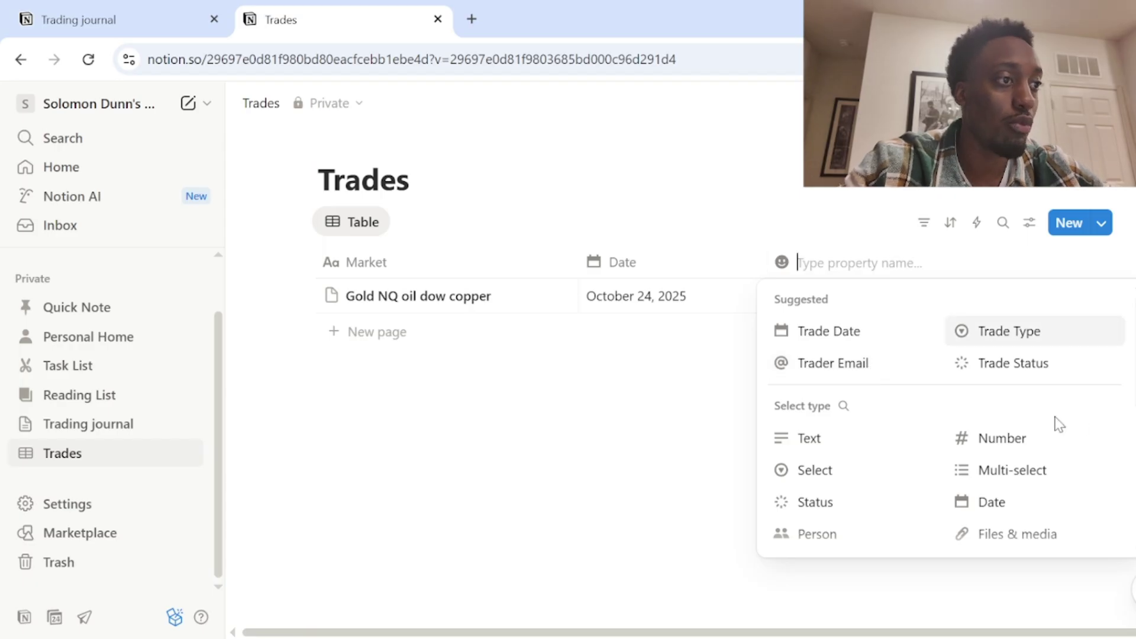
{"action": "left_click", "coordinate": [989, 451]}
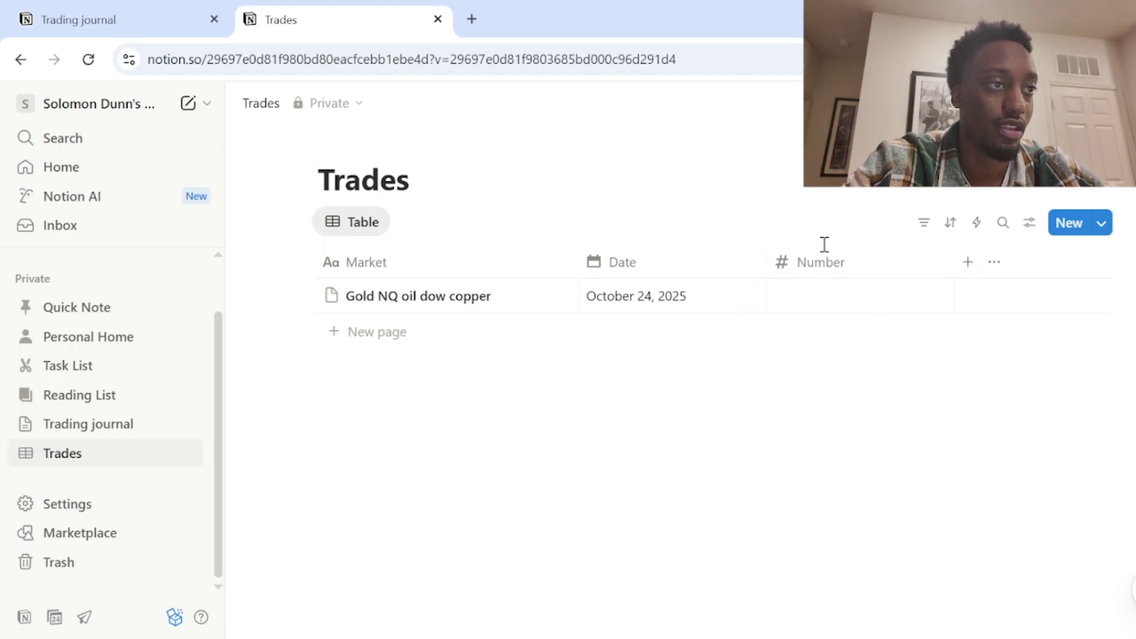
{"action": "left_click", "coordinate": [835, 269]}
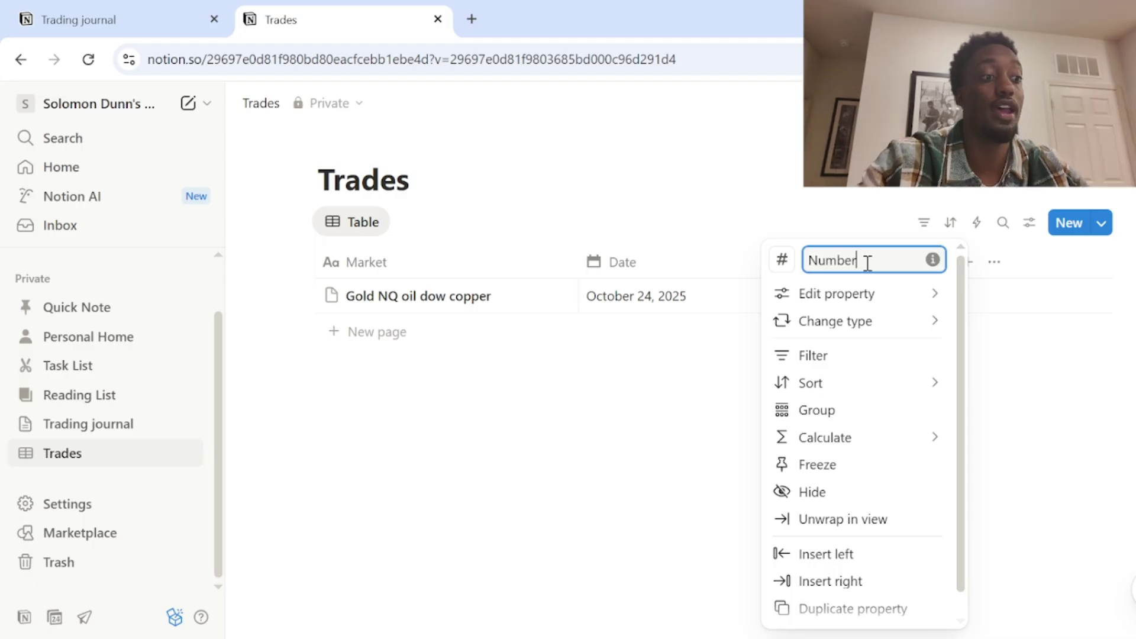
Step: Rename the Number column to PnL and set its number format to US Dollar (USD)
{"action": "key", "text": "BackSpace"}
{"action": "key", "text": "BackSpace"}
{"action": "key", "text": "BackSpace"}
{"action": "key", "text": "BackSpace"}
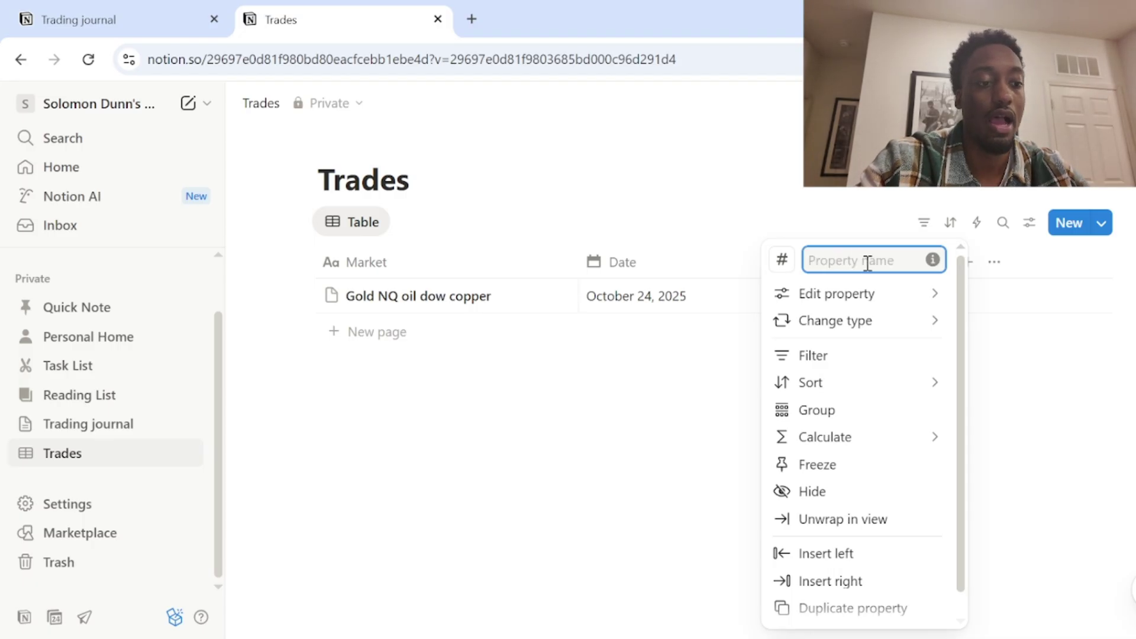
{"action": "type", "text": "PnL"}
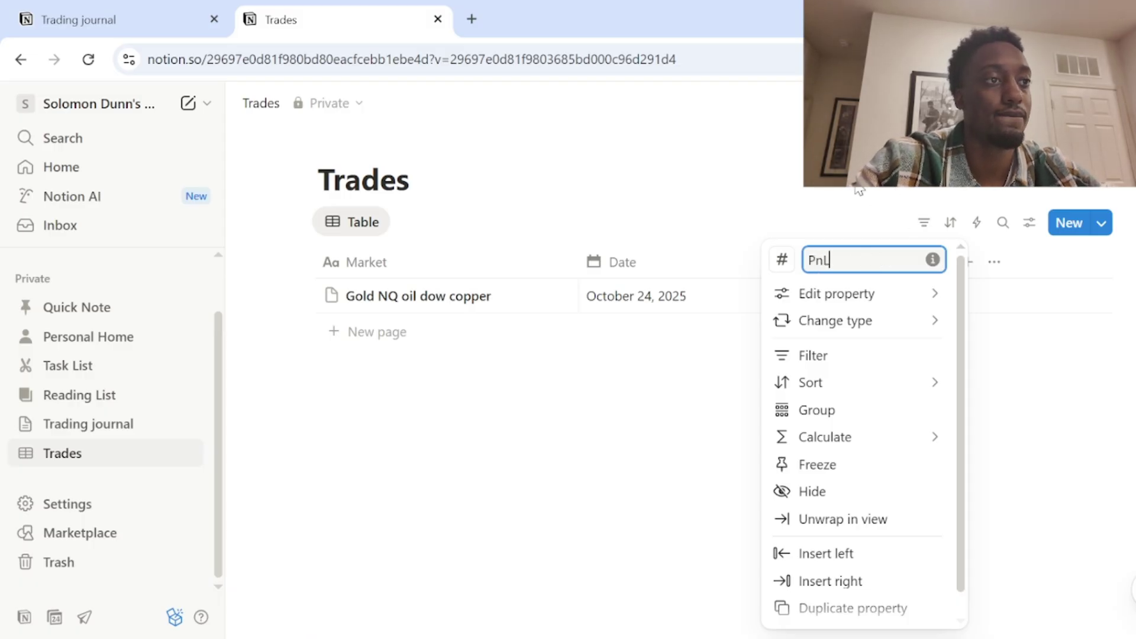
{"action": "left_click", "coordinate": [834, 297]}
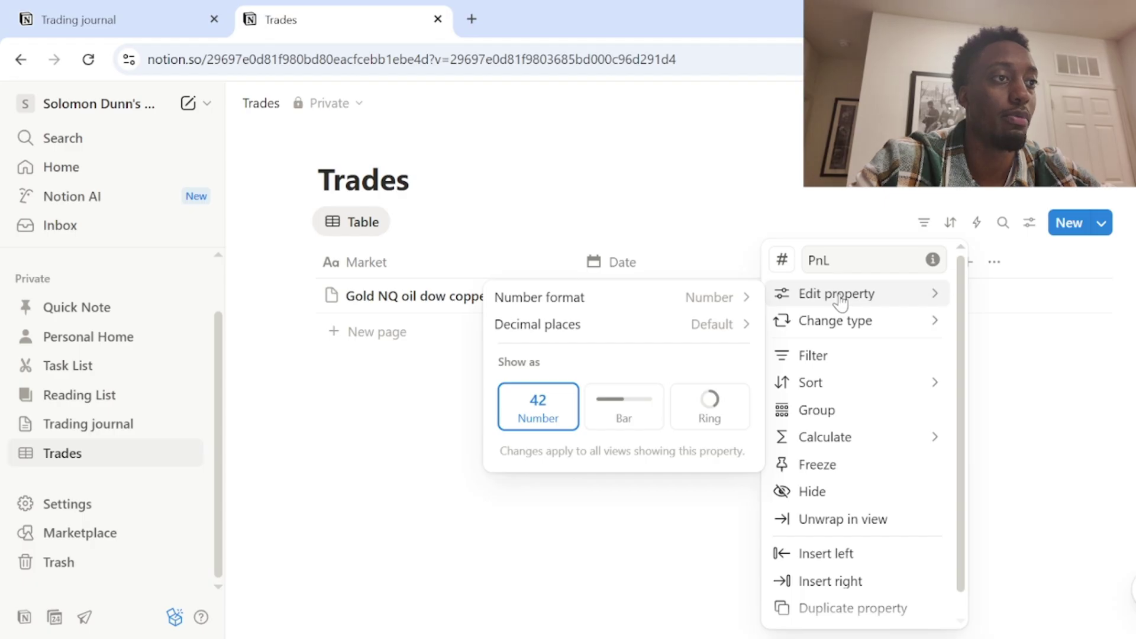
{"action": "left_click", "coordinate": [714, 303]}
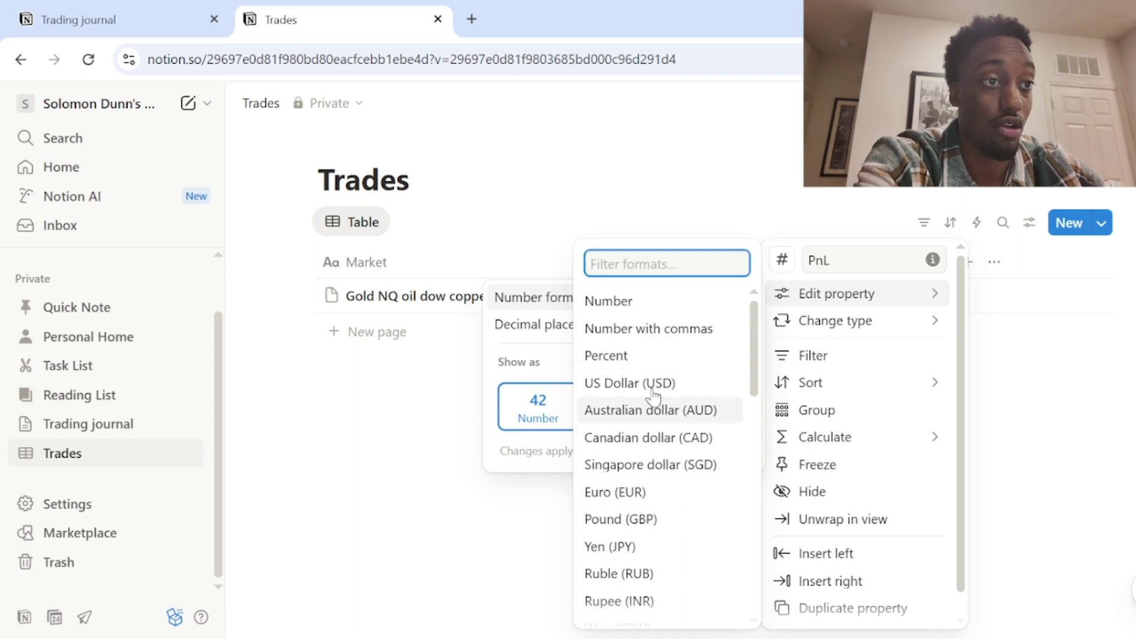
{"action": "scroll", "coordinate": [657, 403], "scroll_direction": "down", "scroll_amount": 6}
{"action": "scroll", "coordinate": [669, 396], "scroll_direction": "down", "scroll_amount": 8}
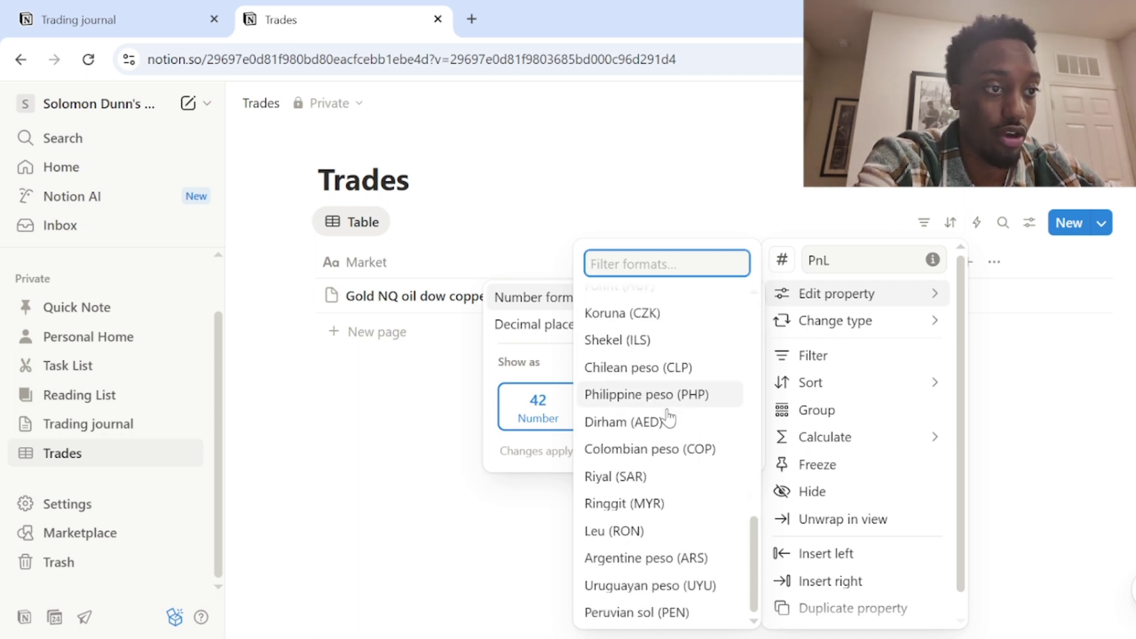
{"action": "scroll", "coordinate": [654, 461], "scroll_direction": "up", "scroll_amount": 10}
{"action": "scroll", "coordinate": [654, 478], "scroll_direction": "up", "scroll_amount": 5}
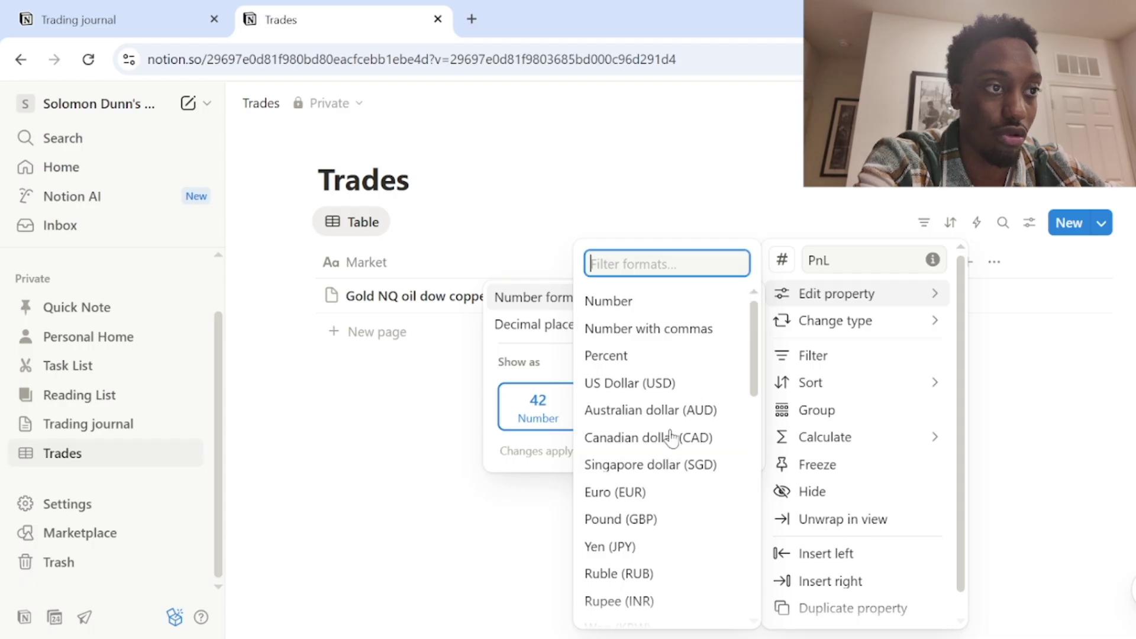
{"action": "scroll", "coordinate": [698, 482], "scroll_direction": "down", "scroll_amount": 2}
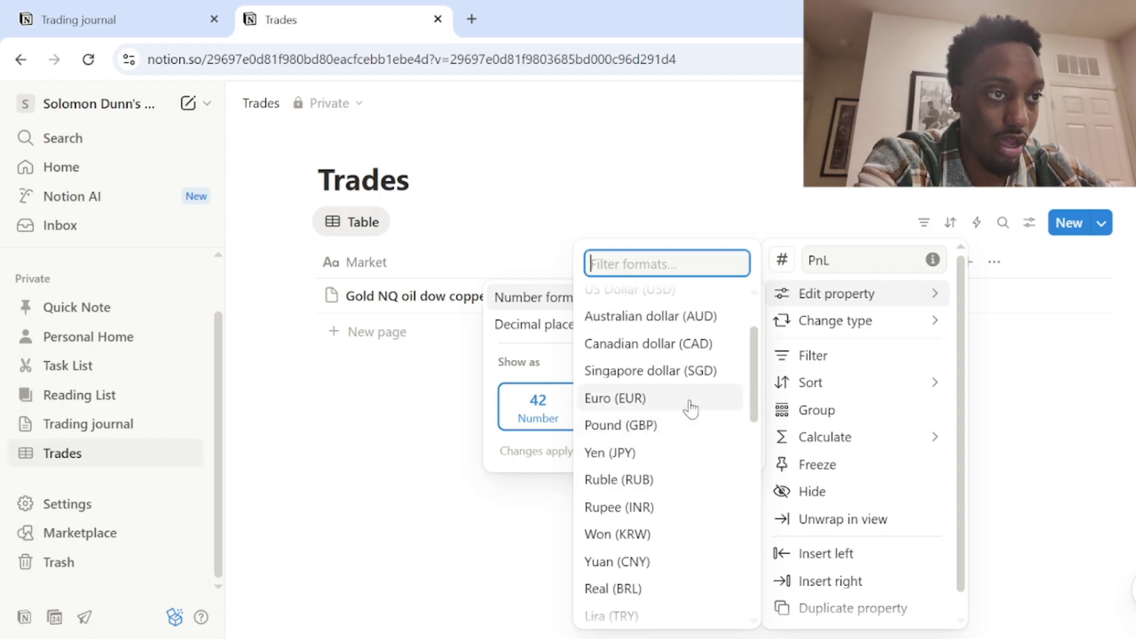
{"action": "scroll", "coordinate": [686, 414], "scroll_direction": "up", "scroll_amount": 2}
{"action": "scroll", "coordinate": [701, 456], "scroll_direction": "down", "scroll_amount": 3}
{"action": "scroll", "coordinate": [701, 453], "scroll_direction": "up", "scroll_amount": 3}
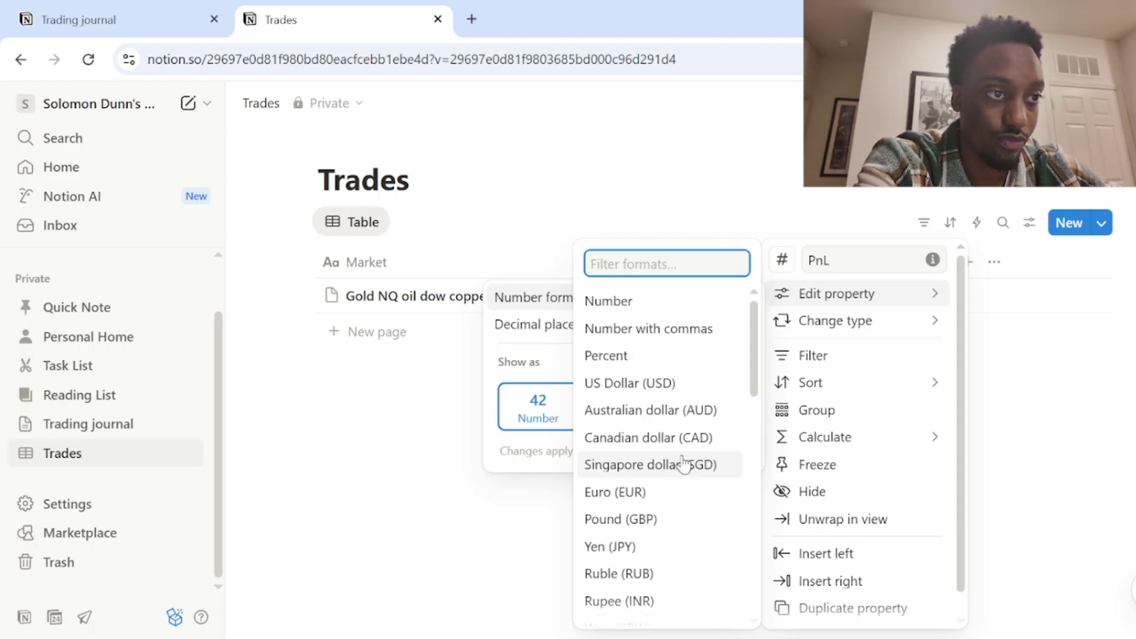
{"action": "left_click", "coordinate": [675, 387]}
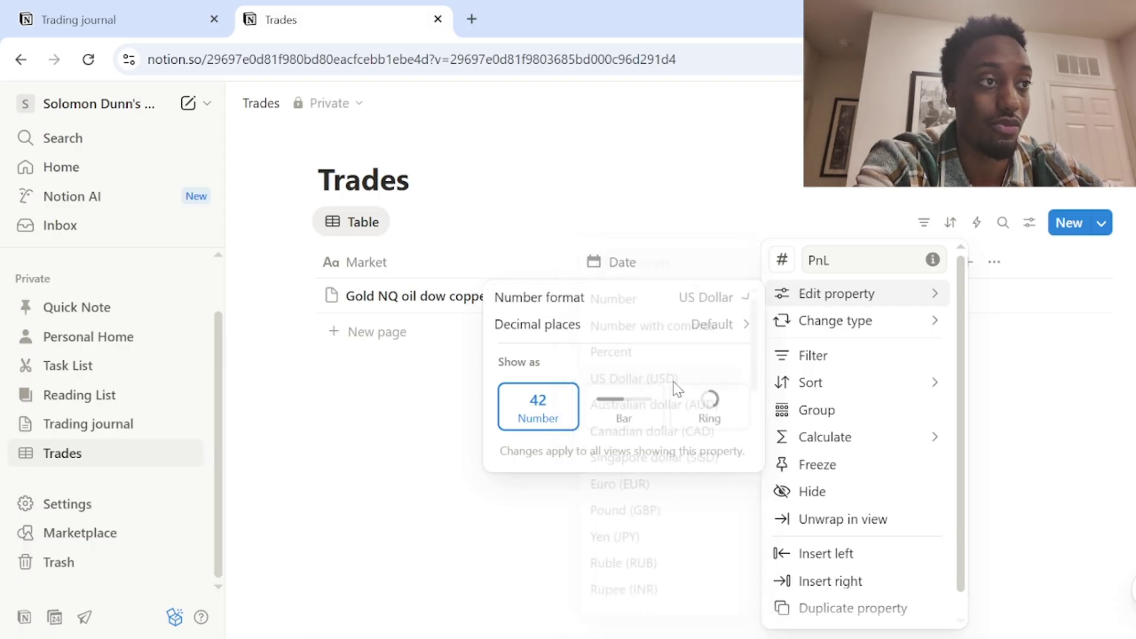
Step: Replace the PnL column's # icon with the recently used money icon
{"action": "left_click", "coordinate": [1000, 366]}
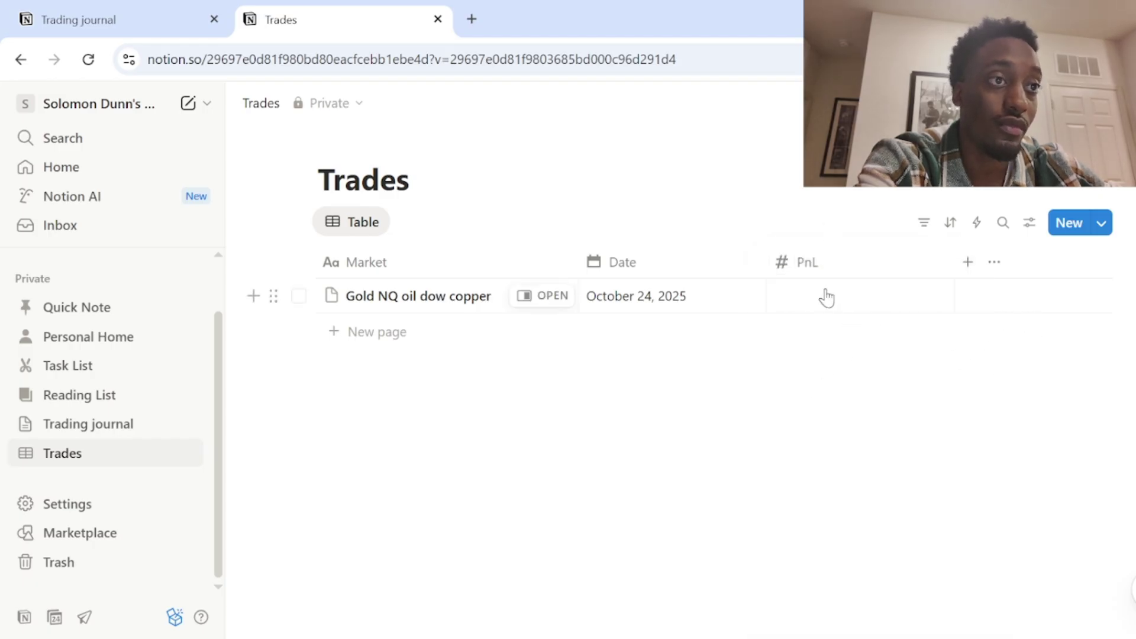
{"action": "left_click", "coordinate": [831, 262]}
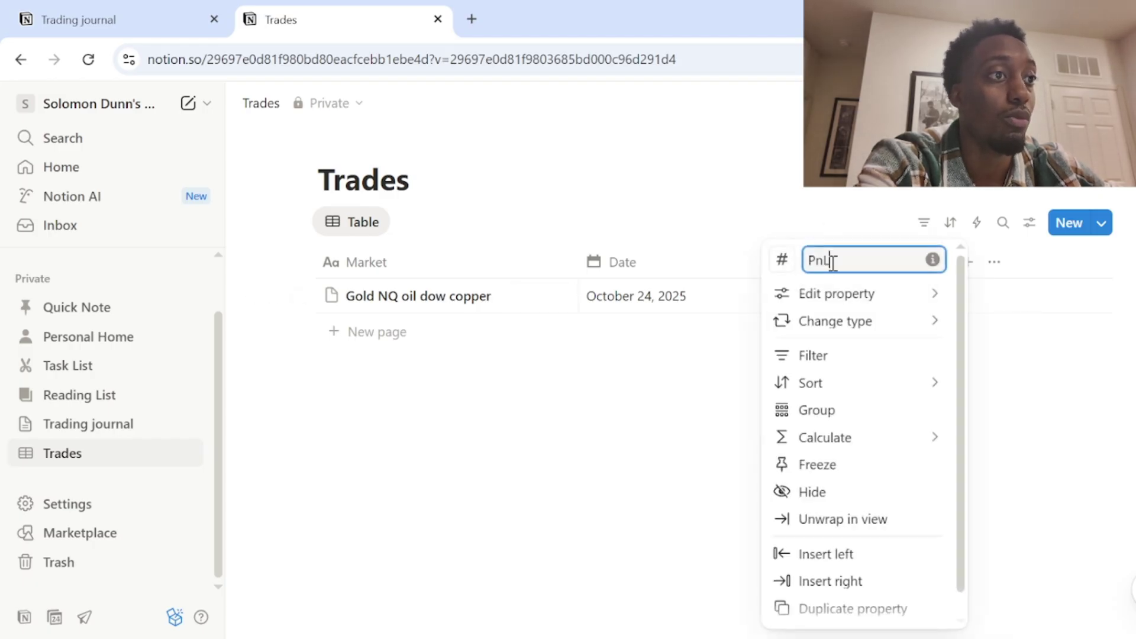
{"action": "left_click", "coordinate": [781, 269]}
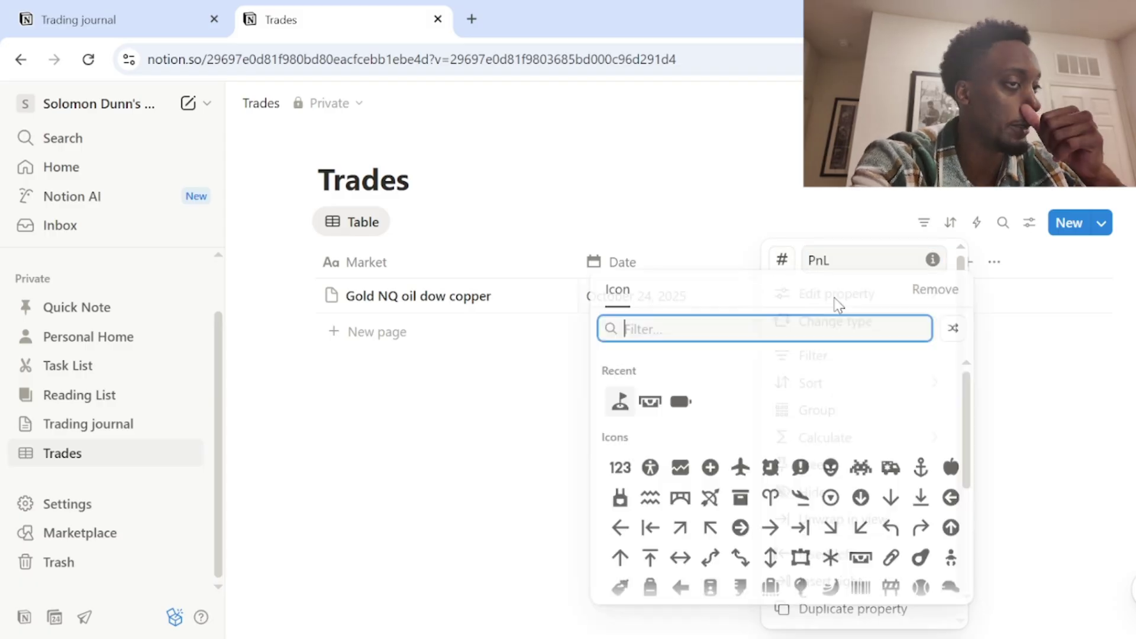
{"action": "scroll", "coordinate": [766, 459], "scroll_direction": "down", "scroll_amount": 4}
{"action": "scroll", "coordinate": [763, 473], "scroll_direction": "up", "scroll_amount": 5}
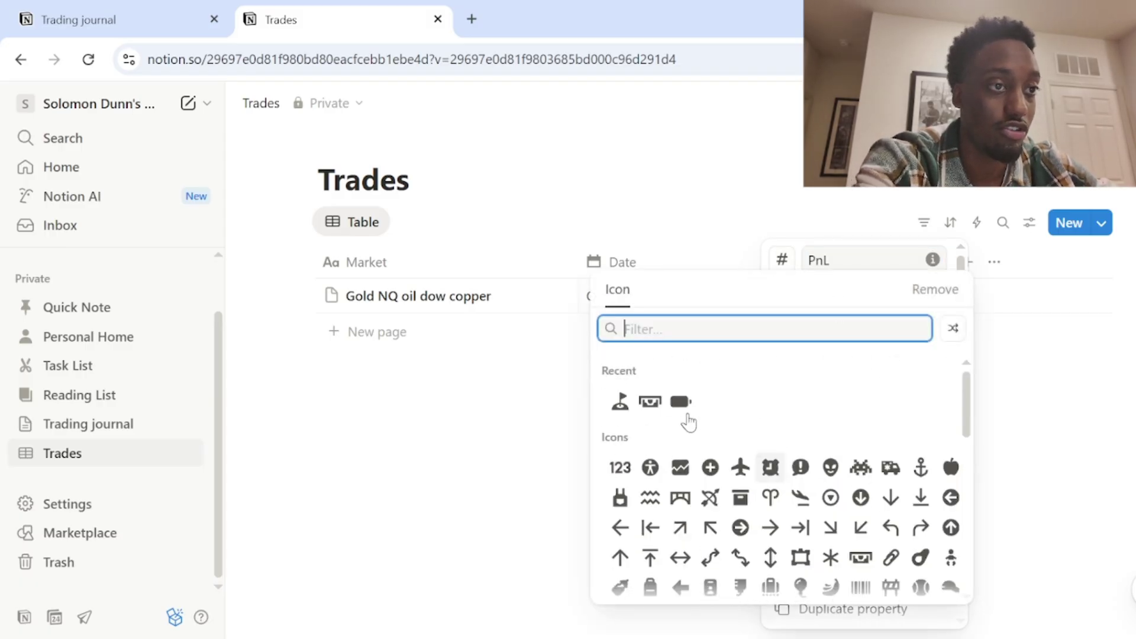
{"action": "left_click", "coordinate": [652, 407]}
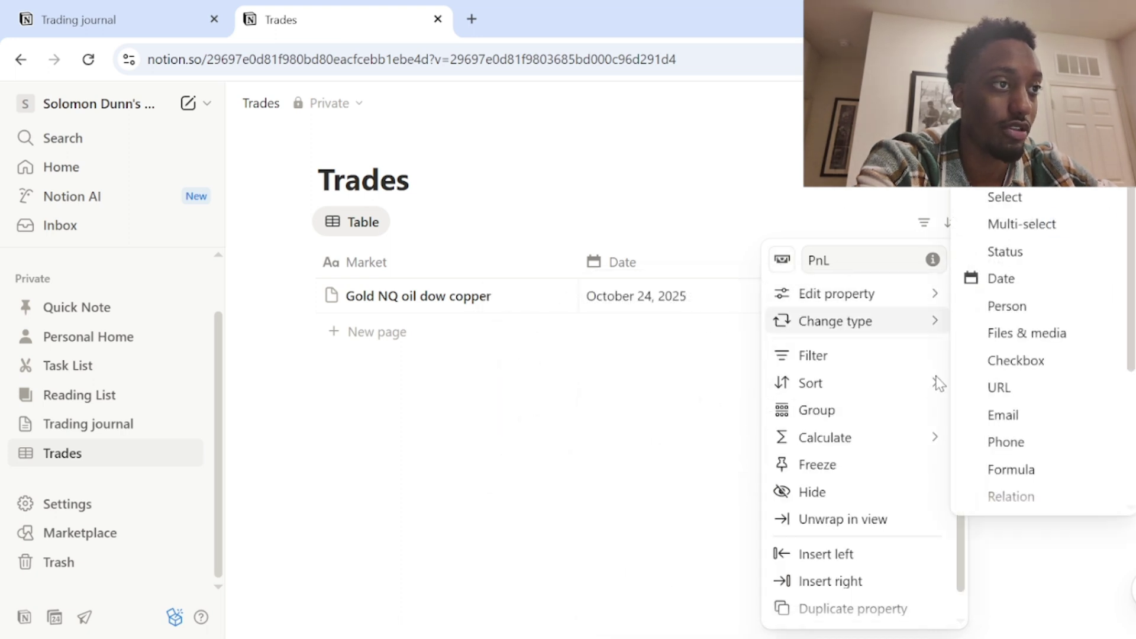
{"action": "key", "text": "Escape"}
Step: Enter 20000 as the Gold trade's PnL so it shows $20,000.00
{"action": "left_click", "coordinate": [831, 303]}
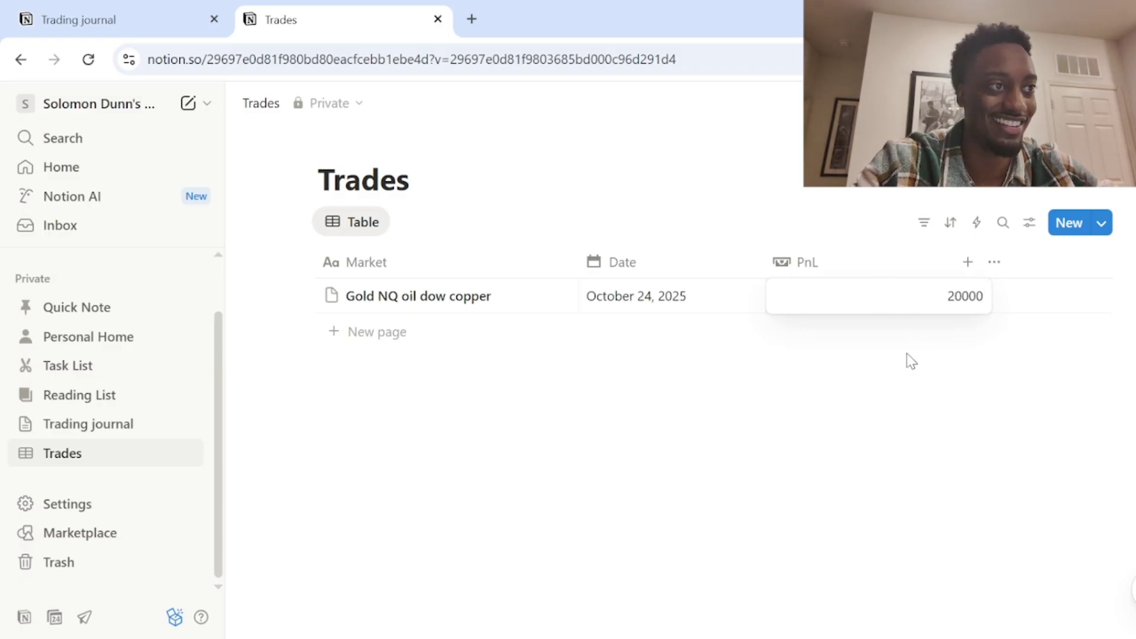
{"action": "key", "text": "Return"}
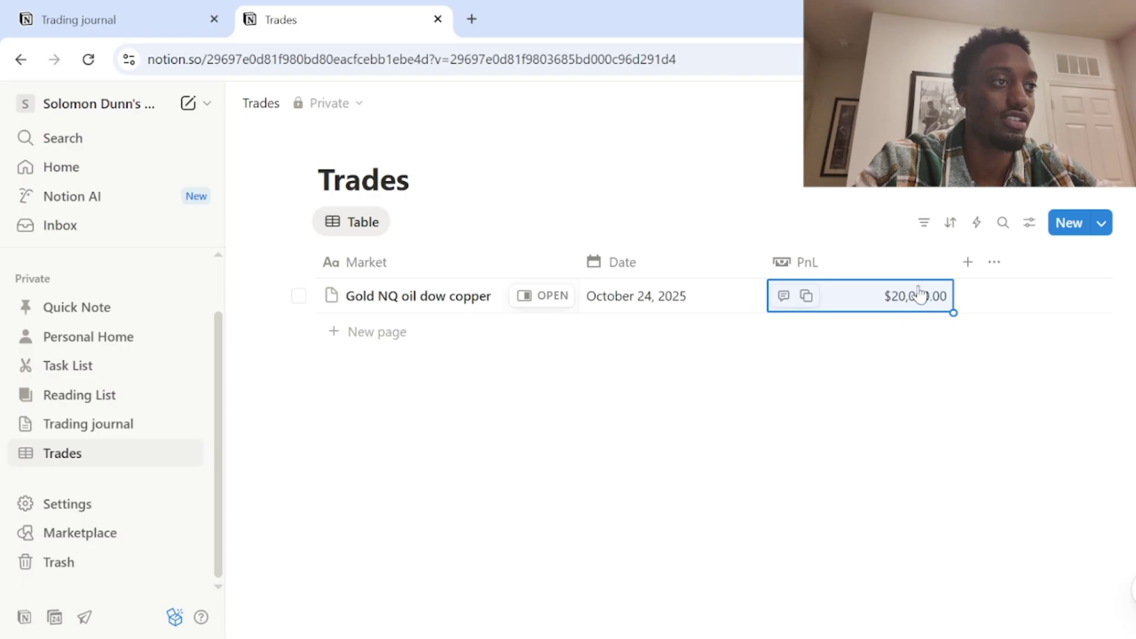
{"action": "left_click", "coordinate": [968, 263]}
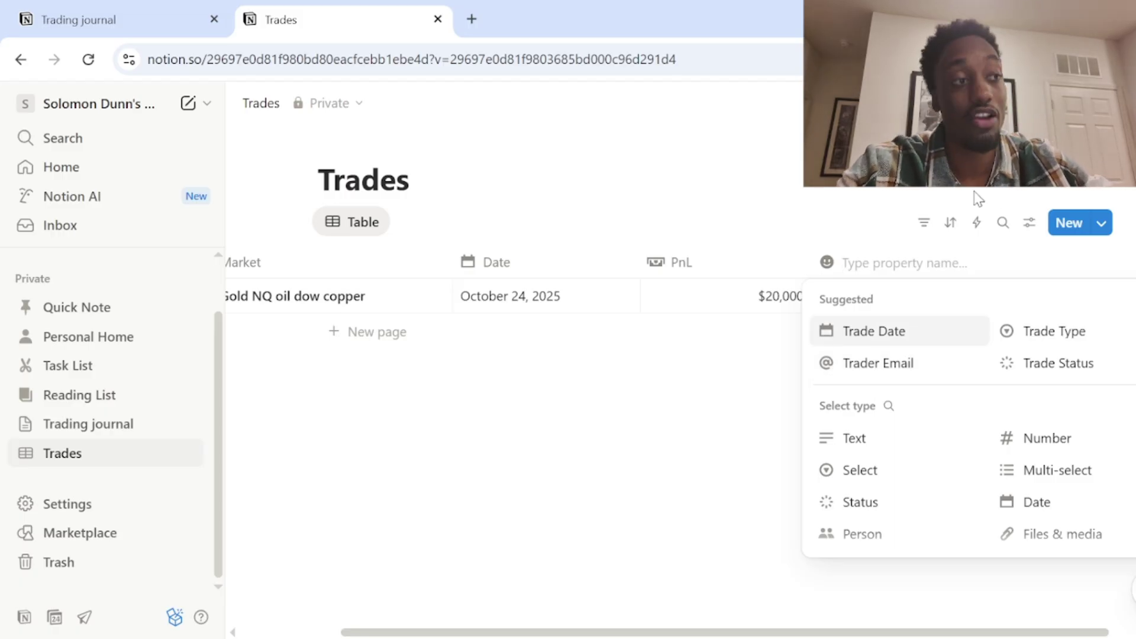
Step: Add a Multi-select property as the fourth column, following PnL
{"action": "scroll", "coordinate": [983, 305], "scroll_direction": "down", "scroll_amount": 2}
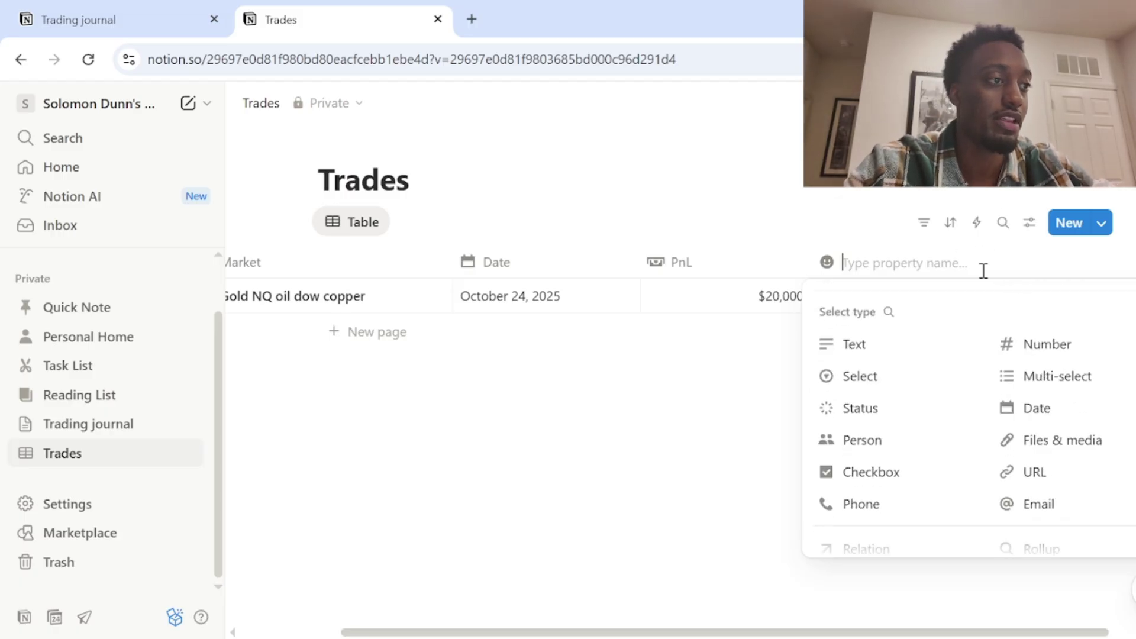
{"action": "scroll", "coordinate": [966, 393], "scroll_direction": "up", "scroll_amount": 2}
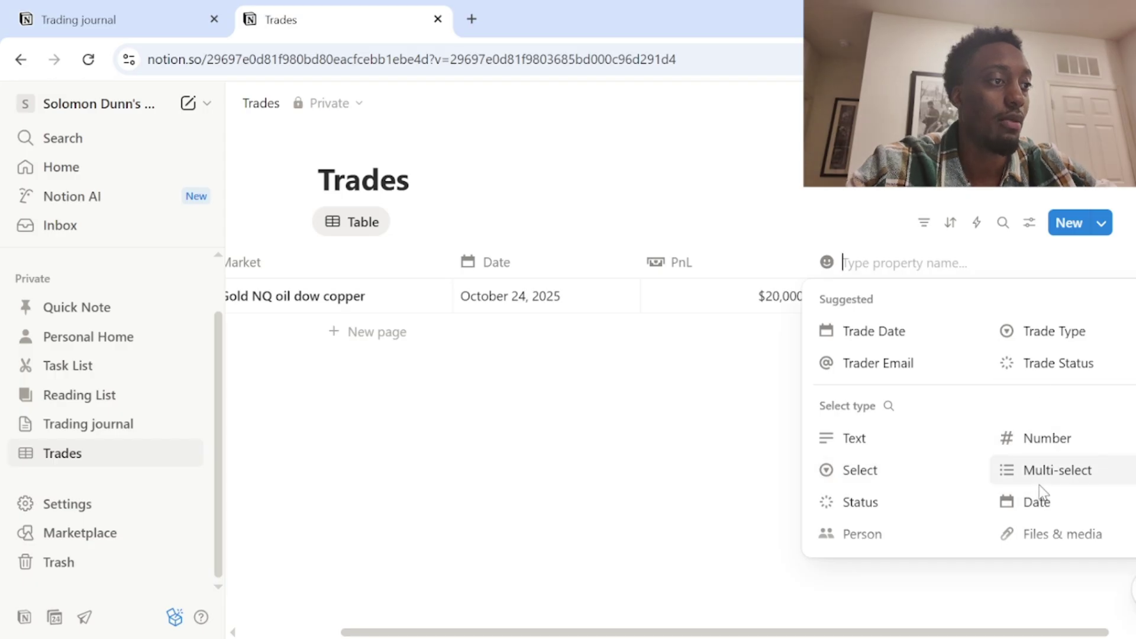
{"action": "left_click", "coordinate": [1041, 471]}
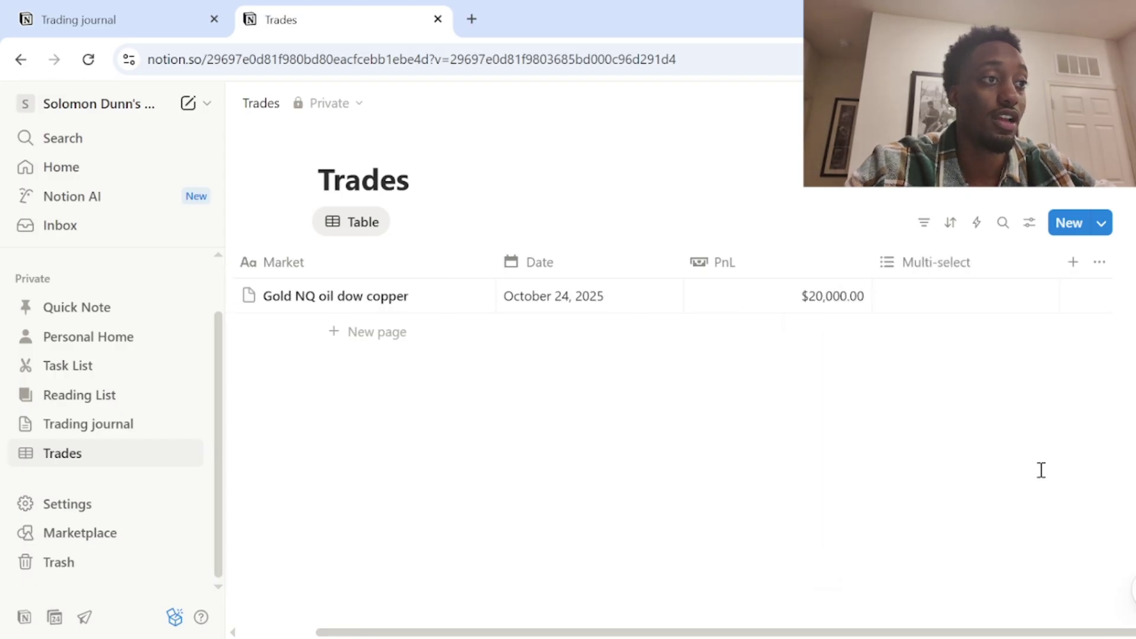
{"action": "left_click", "coordinate": [935, 265]}
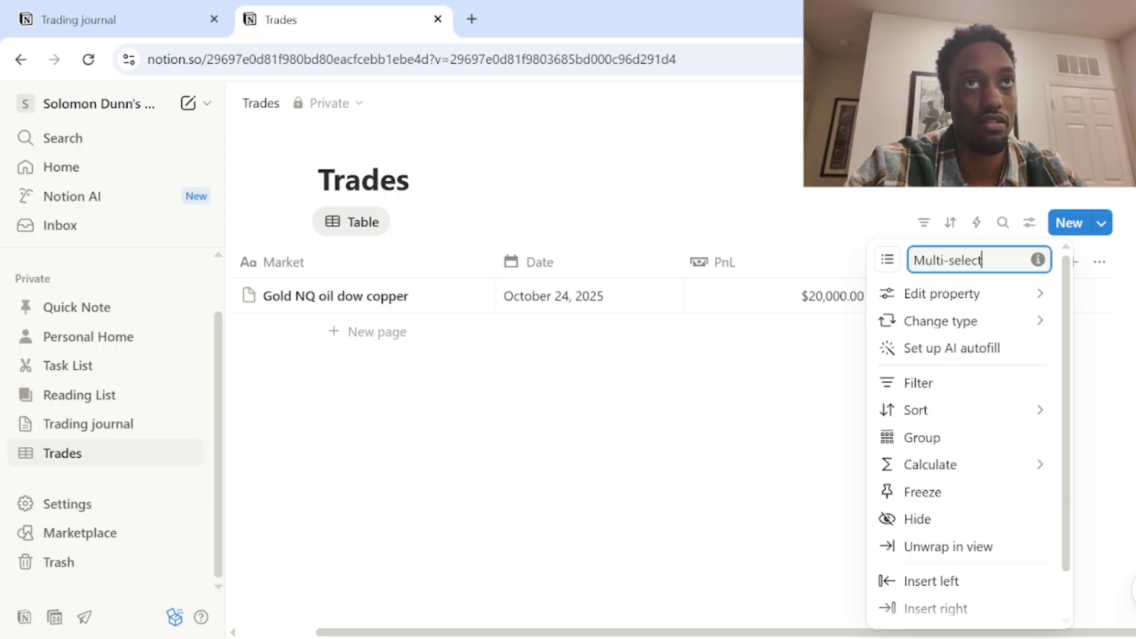
Step: Rename the Multi-select column to Outcome and give it the flag icon
{"action": "key", "text": "BackSpace"}
{"action": "key", "text": "BackSpace"}
{"action": "key", "text": "BackSpace"}
{"action": "key", "text": "BackSpace"}
{"action": "key", "text": "BackSpace"}
{"action": "key", "text": "BackSpace"}
{"action": "key", "text": "BackSpace"}
{"action": "key", "text": "BackSpace"}
{"action": "key", "text": "BackSpace"}
{"action": "key", "text": "BackSpace"}
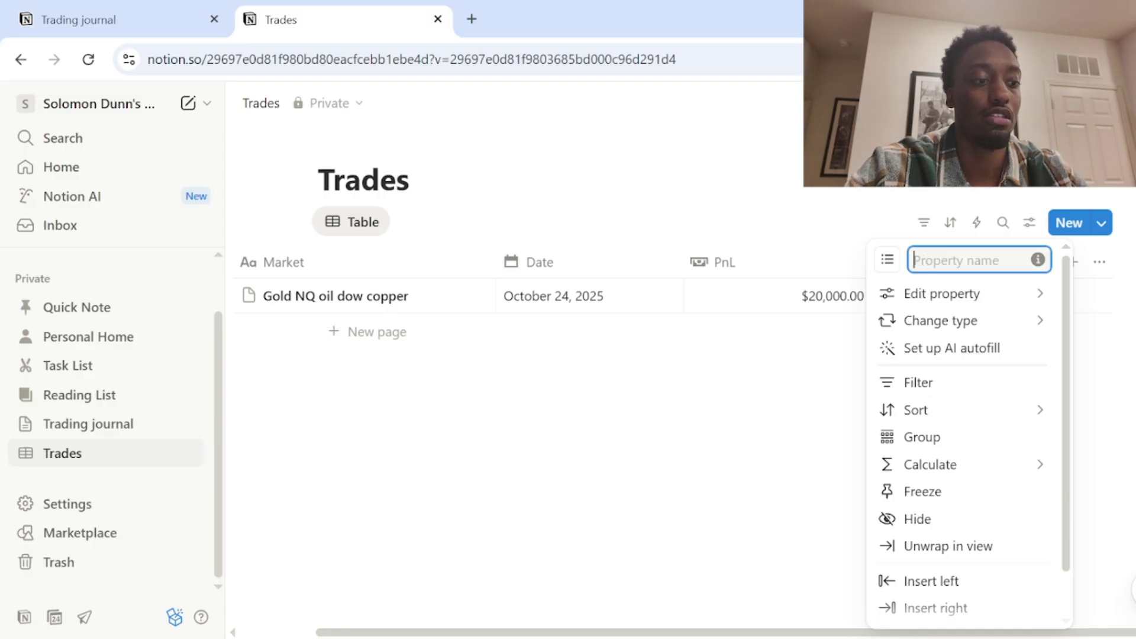
{"action": "type", "text": "Outcome"}
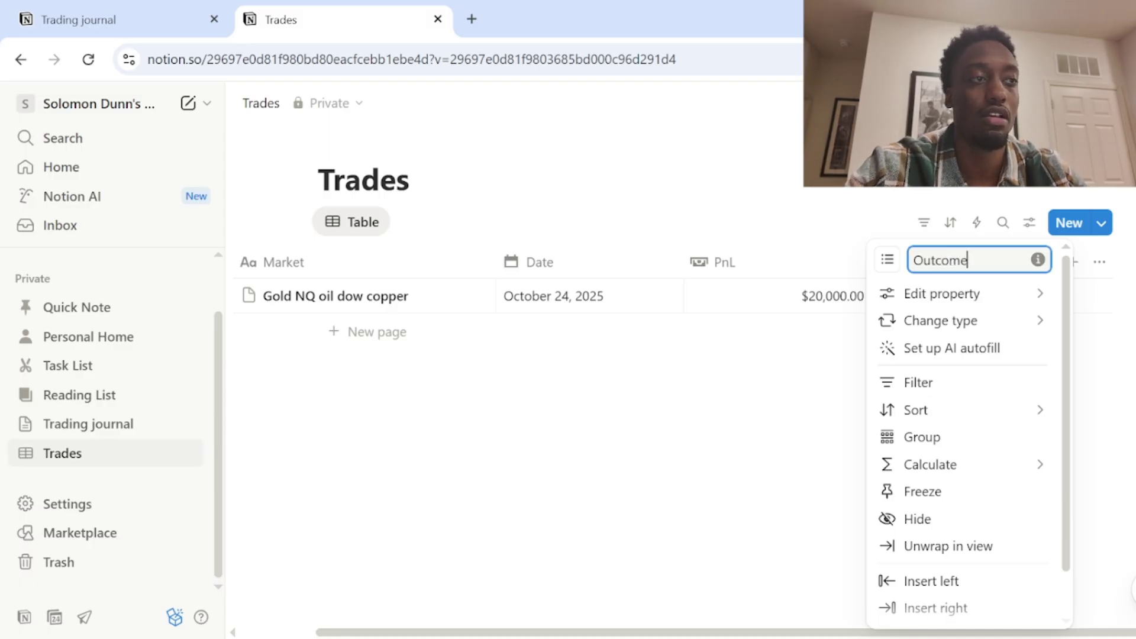
{"action": "left_click", "coordinate": [911, 294]}
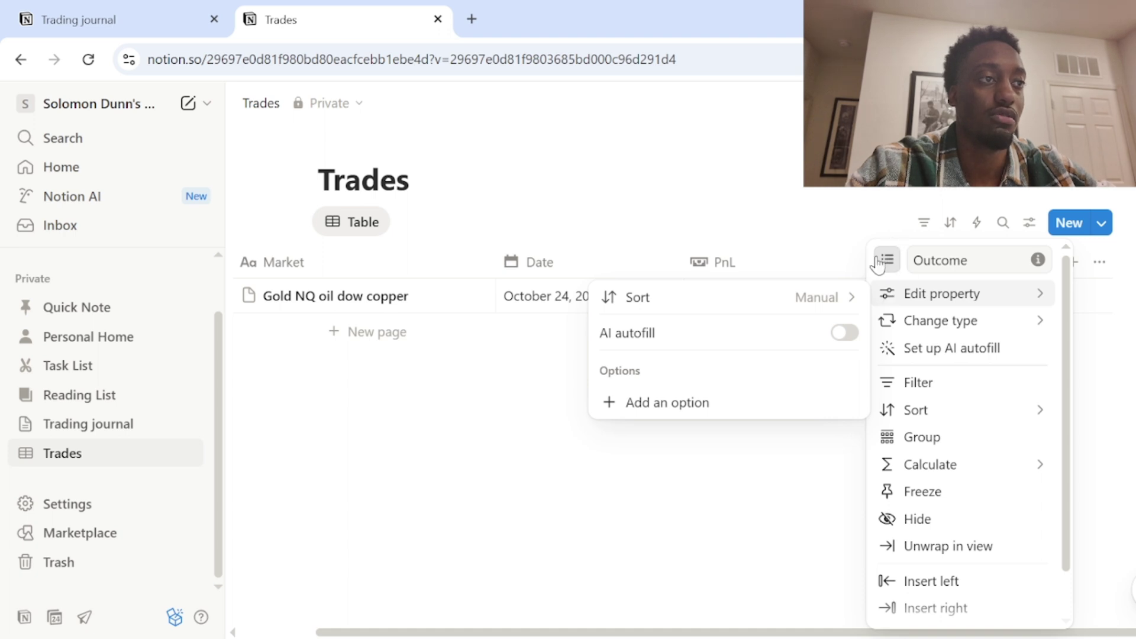
{"action": "left_click", "coordinate": [887, 261]}
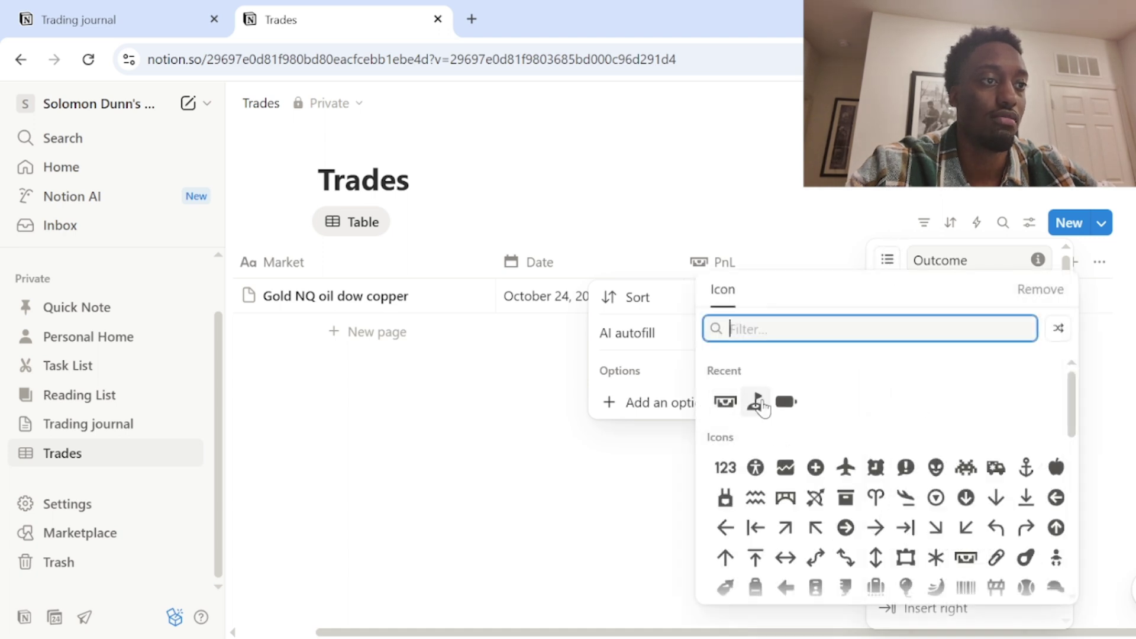
{"action": "key", "text": "Return"}
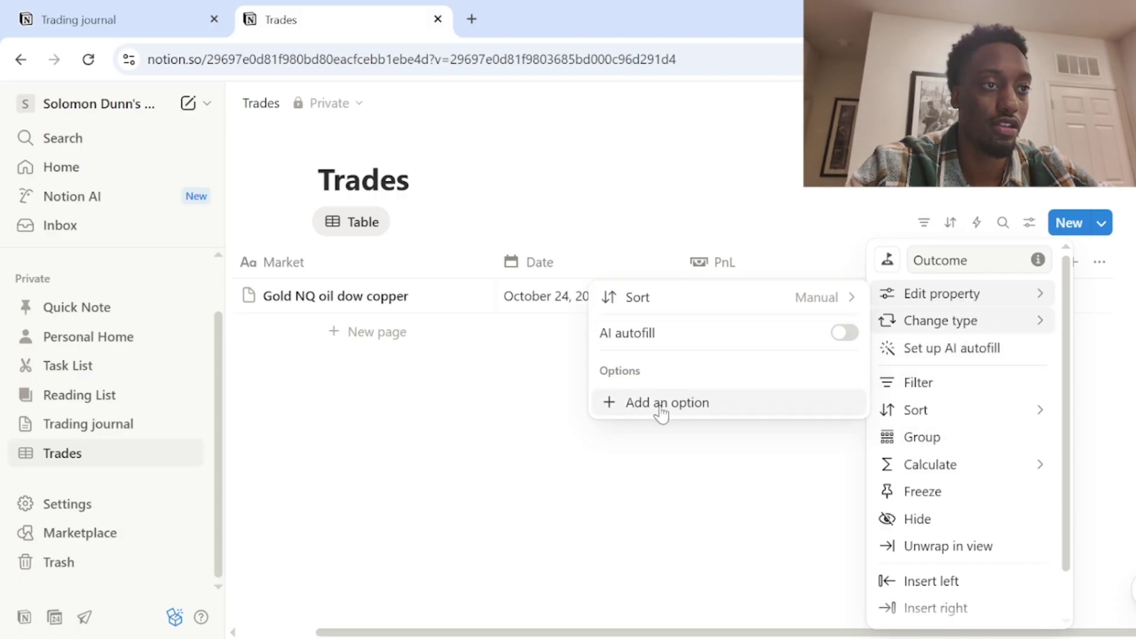
{"action": "left_click", "coordinate": [941, 320]}
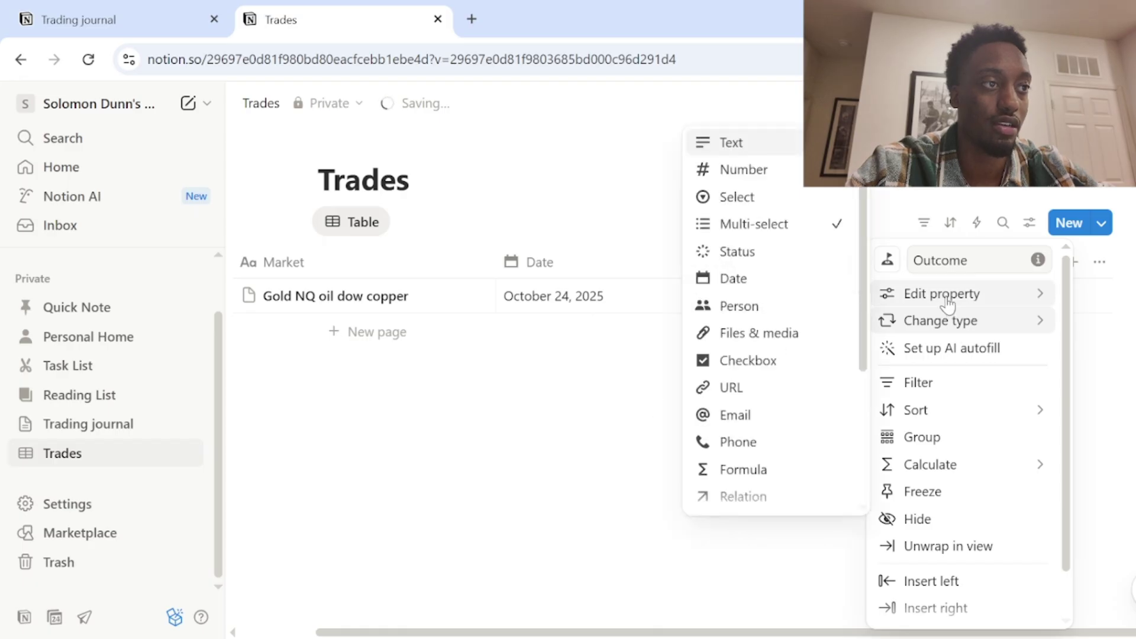
Step: Add Win, Lose and Breakeven as options of the Outcome property
{"action": "mouse_move", "coordinate": [932, 302]}
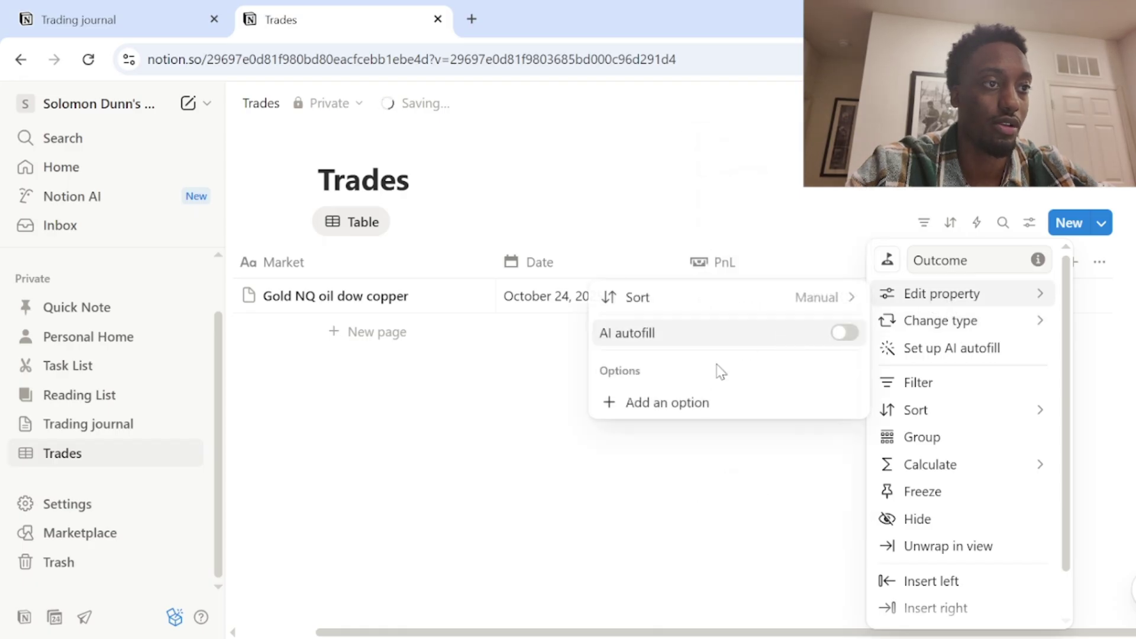
{"action": "left_click", "coordinate": [693, 408]}
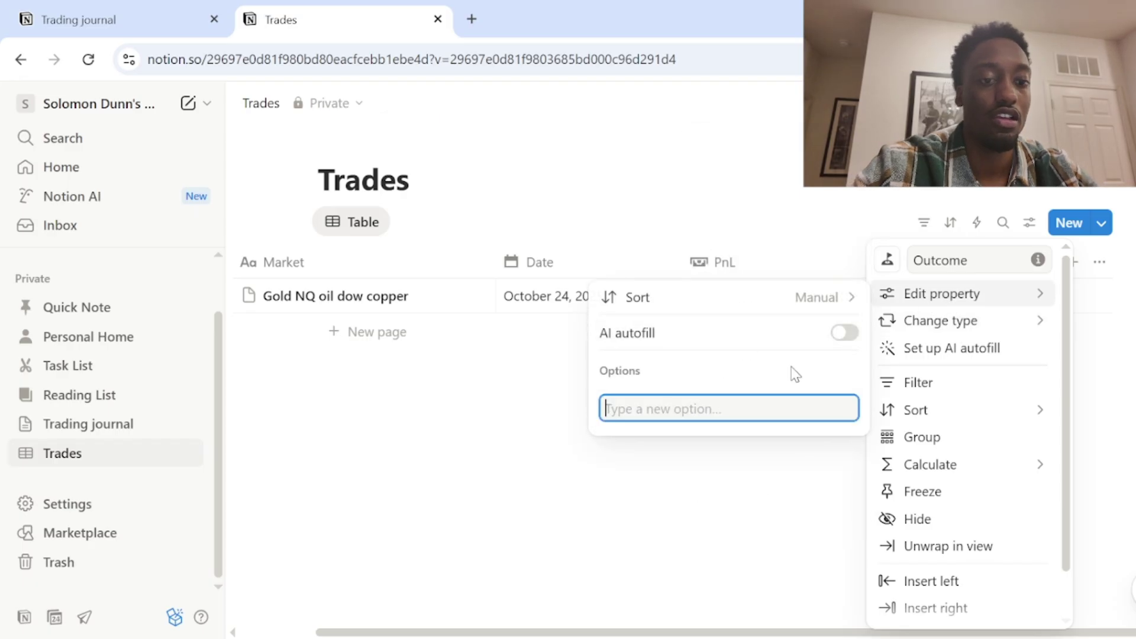
{"action": "type", "text": "Win"}
{"action": "key", "text": "Return"}
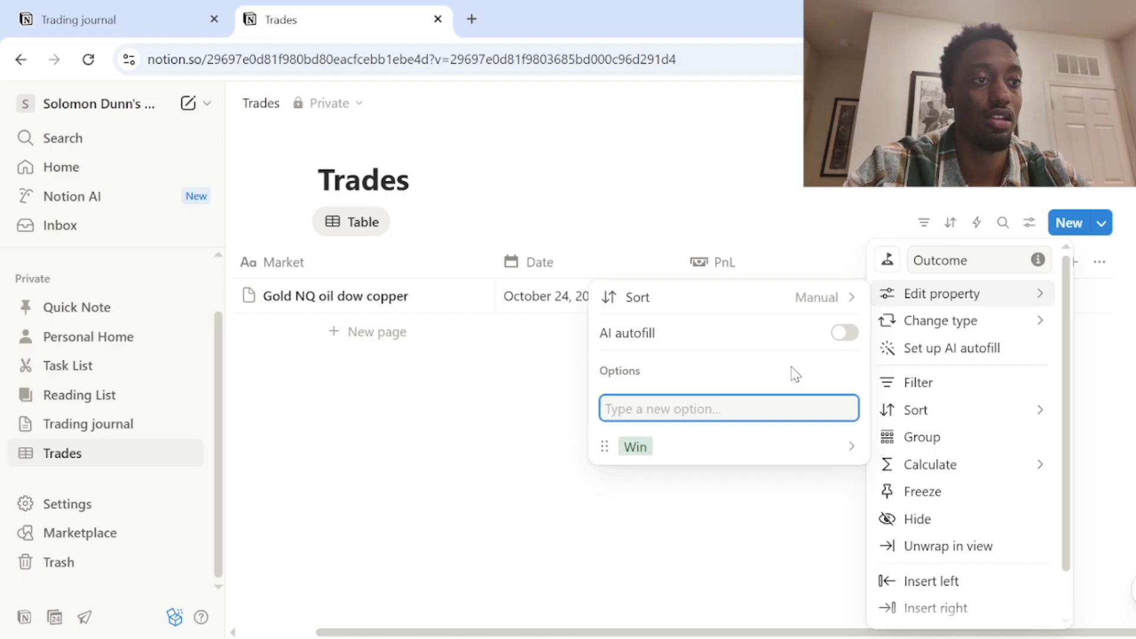
{"action": "type", "text": "Lose"}
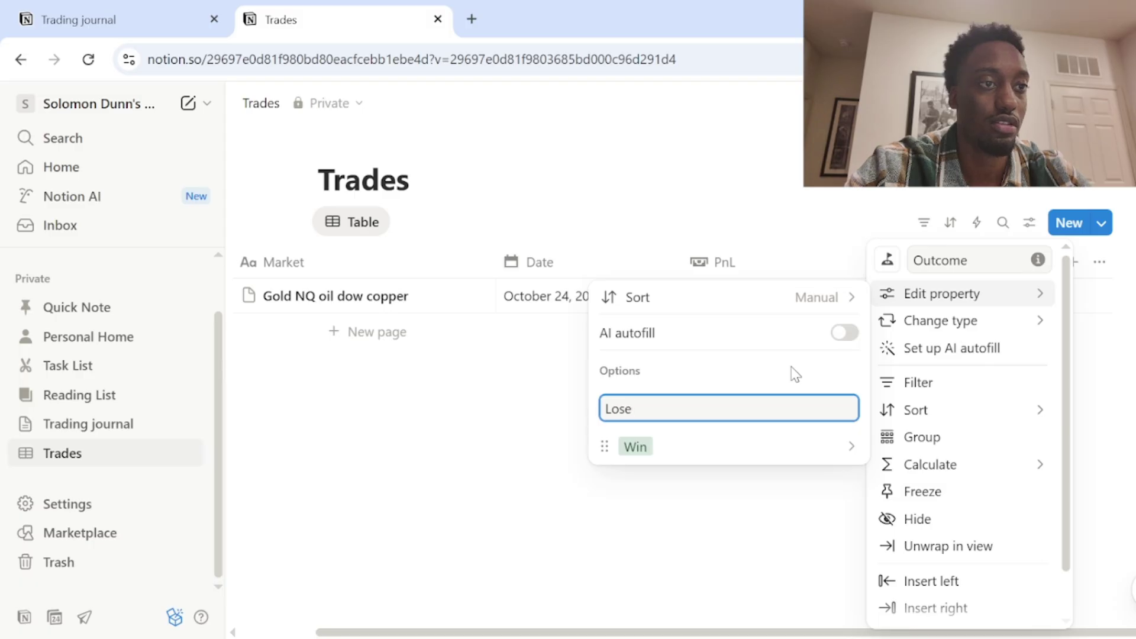
{"action": "key", "text": "Return"}
{"action": "type", "text": "Breakeven"}
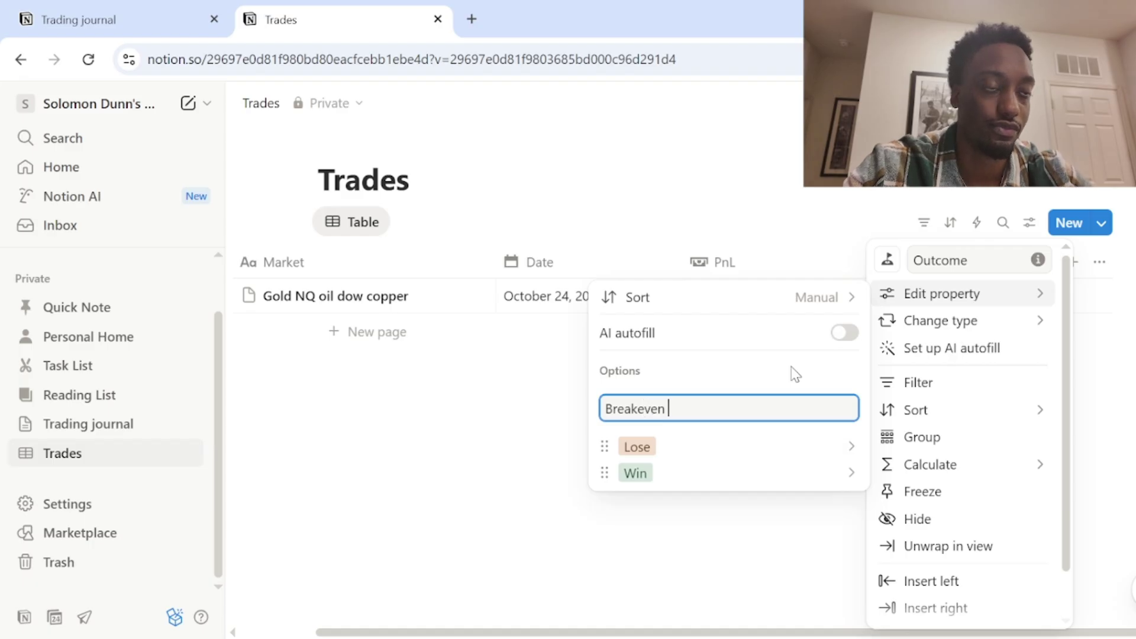
{"action": "key", "text": "Return"}
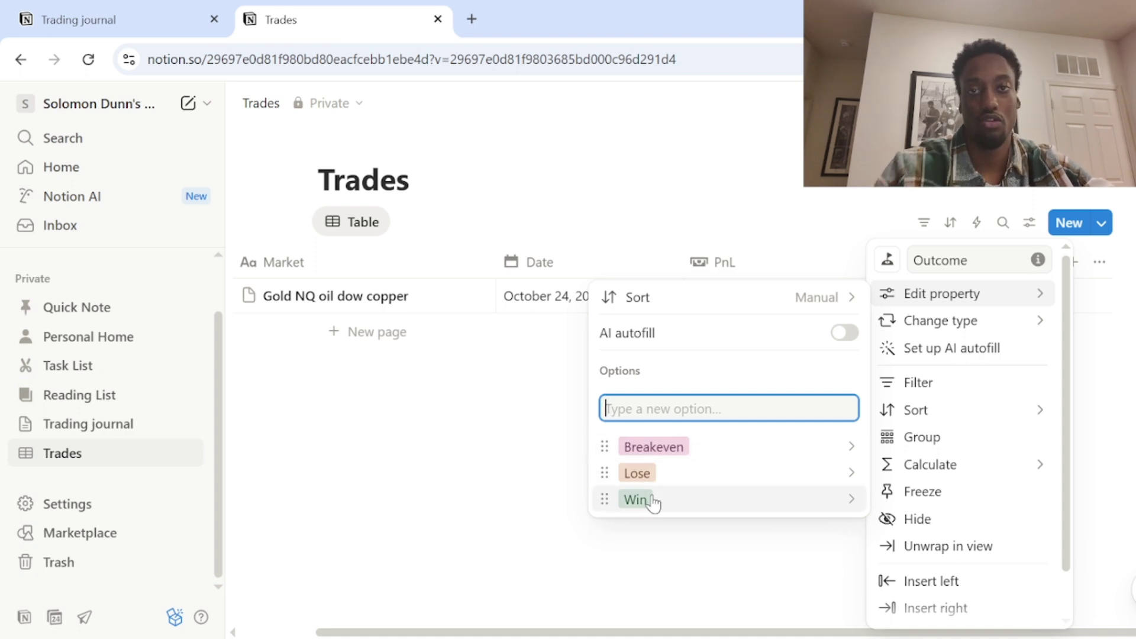
{"action": "left_click", "coordinate": [666, 509]}
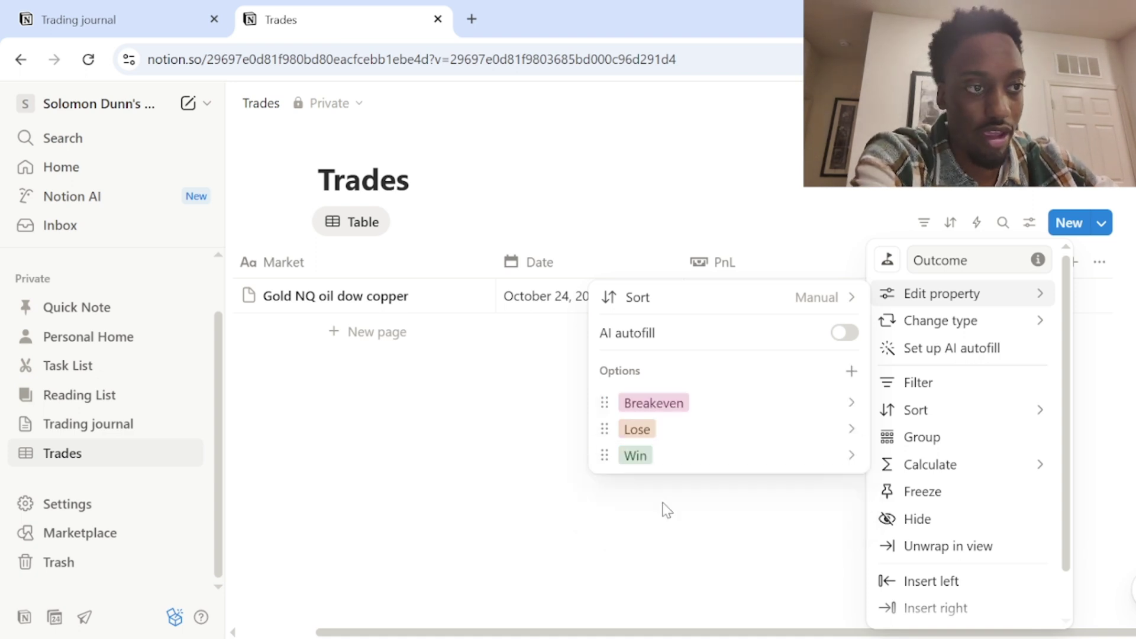
Step: Keep Win green, color Lose red and Breakeven gray, then close the property menus
{"action": "left_click", "coordinate": [694, 459]}
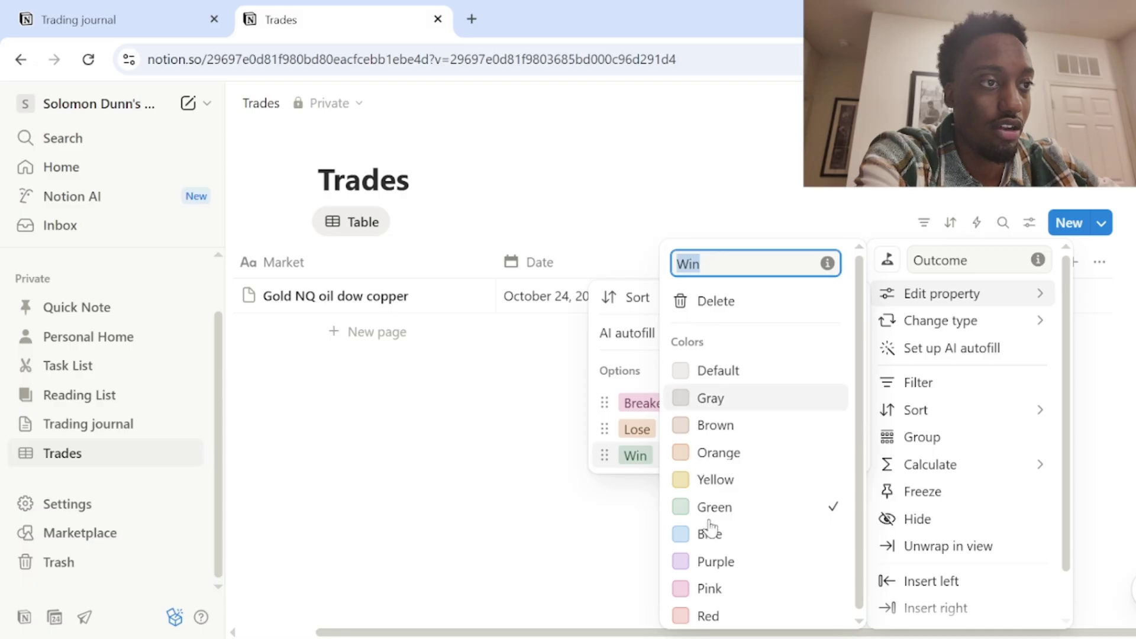
{"action": "left_click", "coordinate": [661, 441]}
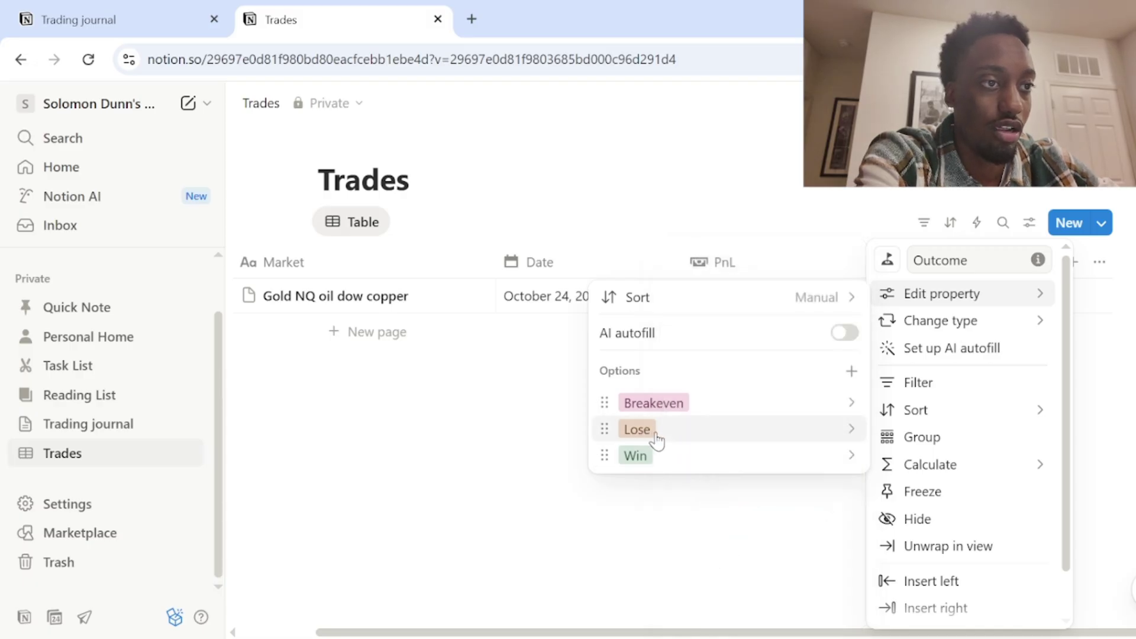
{"action": "left_click", "coordinate": [673, 445]}
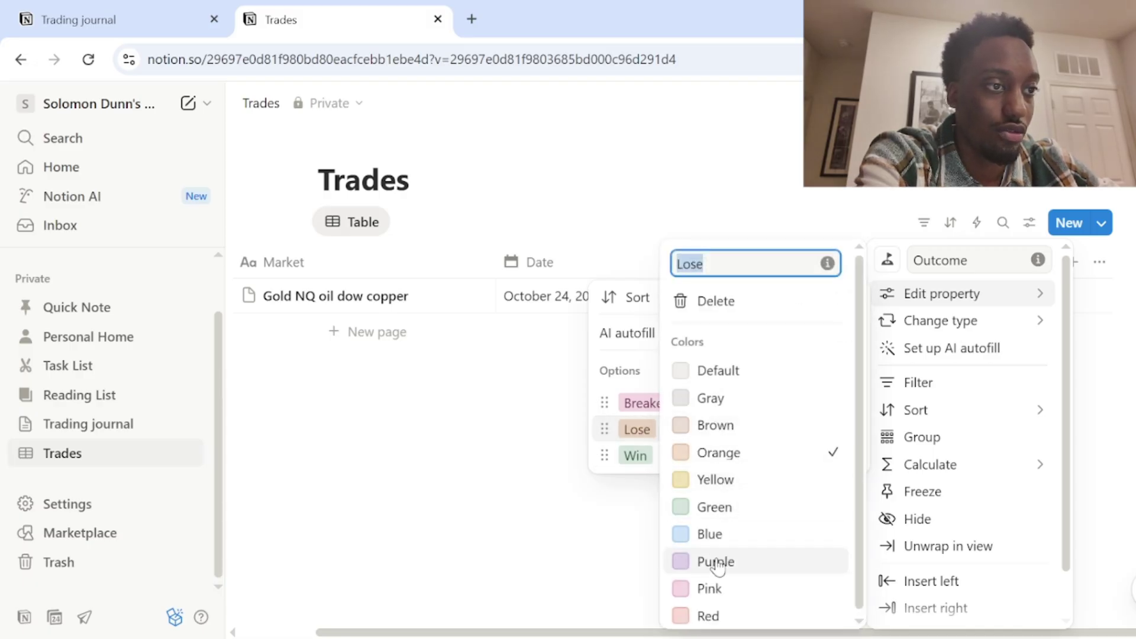
{"action": "left_click", "coordinate": [709, 617]}
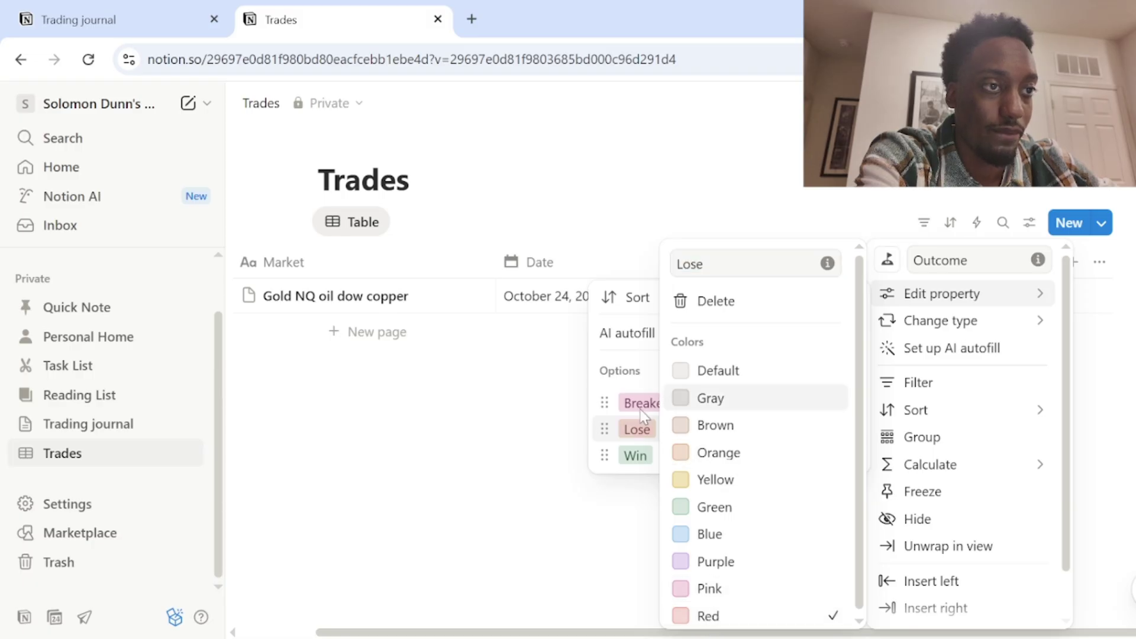
{"action": "left_click", "coordinate": [666, 413]}
{"action": "left_click", "coordinate": [667, 412]}
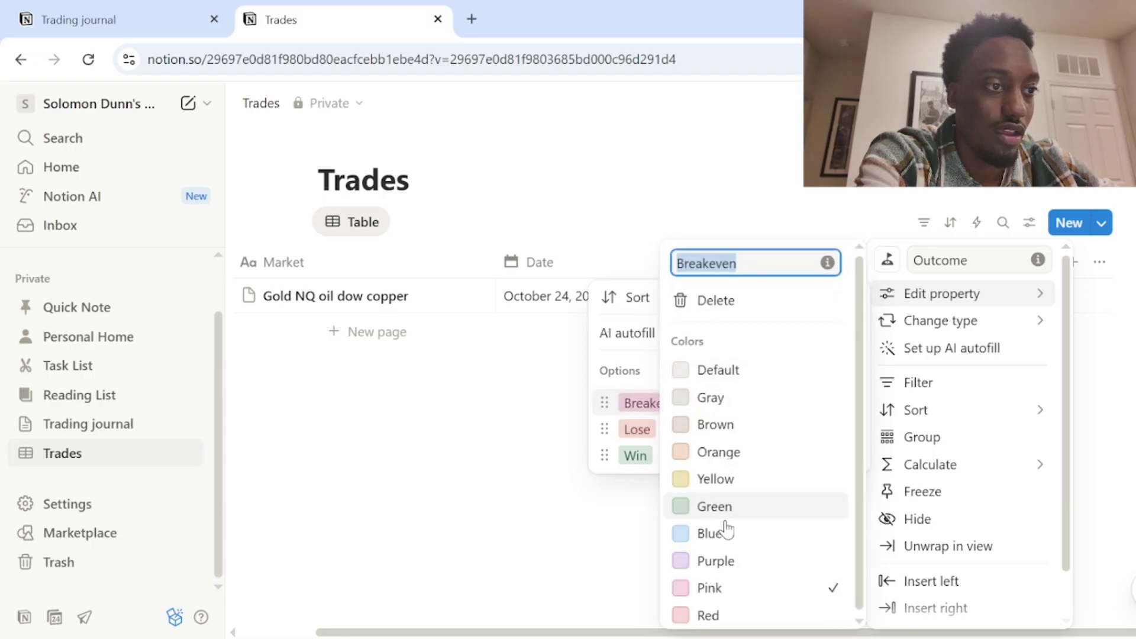
{"action": "left_click", "coordinate": [748, 400]}
{"action": "left_click", "coordinate": [704, 198]}
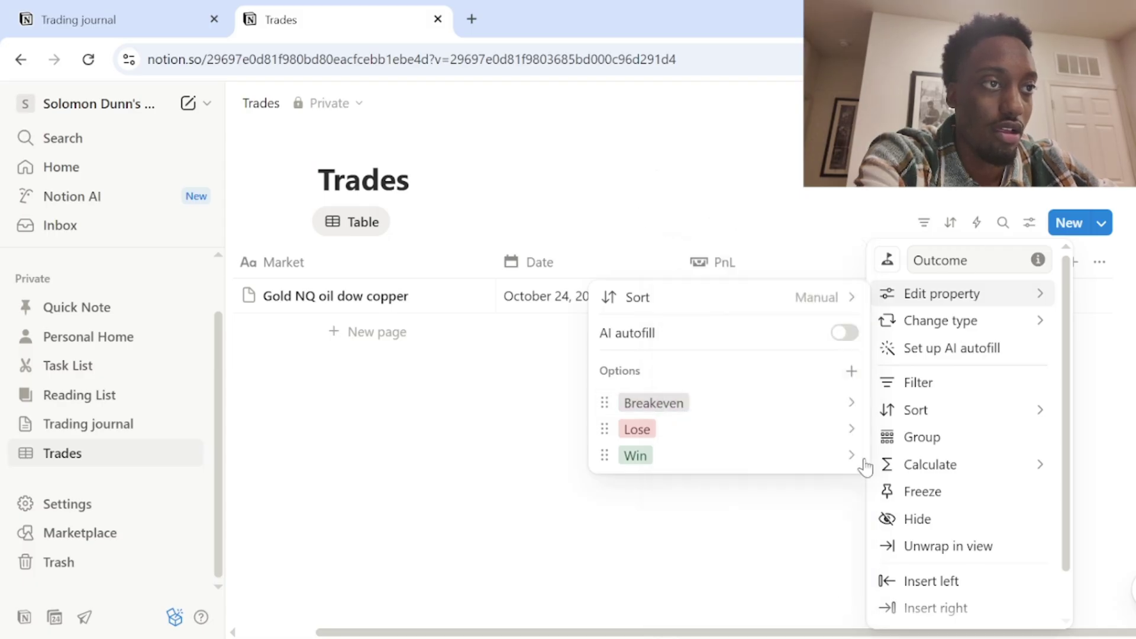
{"action": "left_click", "coordinate": [1086, 416]}
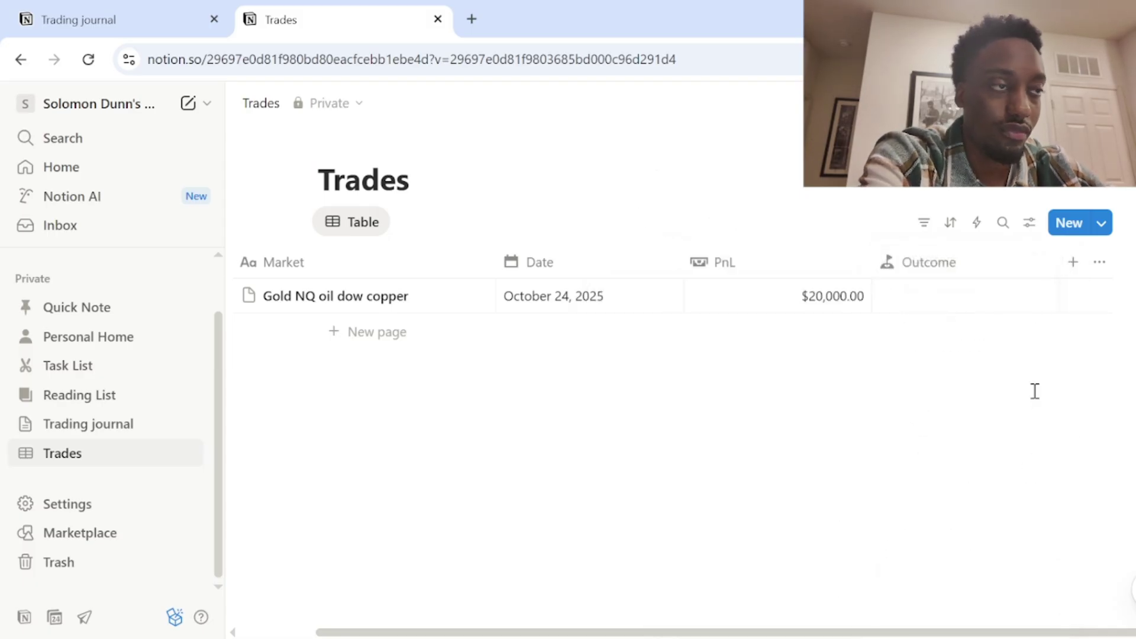
Step: Pick Win from the first trade row's Outcome dropdown
{"action": "left_click", "coordinate": [941, 297]}
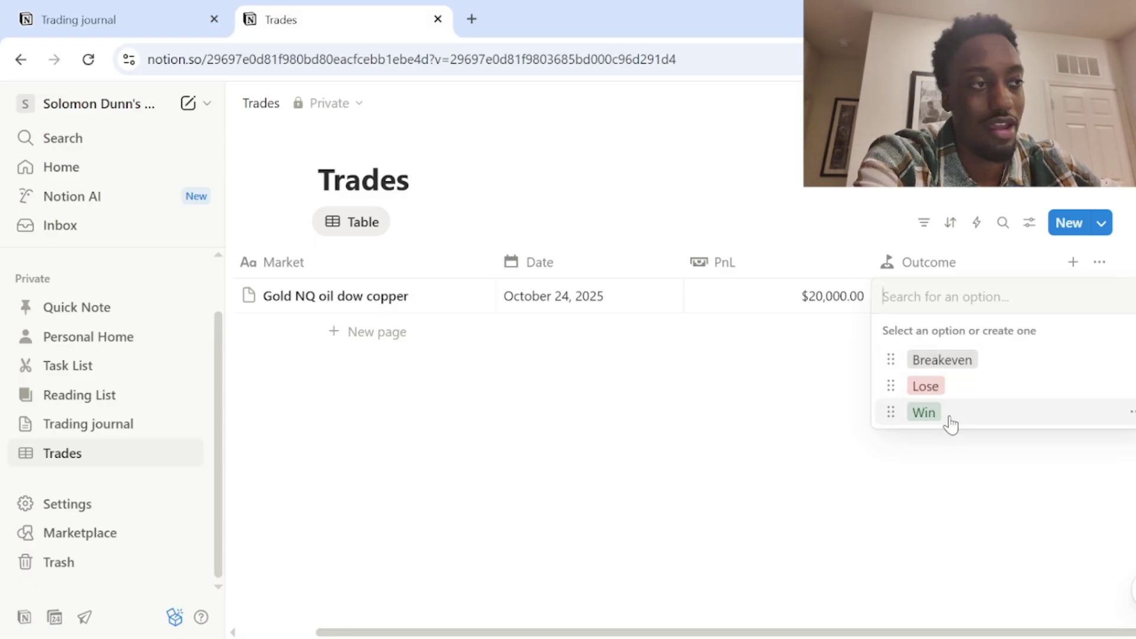
{"action": "left_click", "coordinate": [925, 412]}
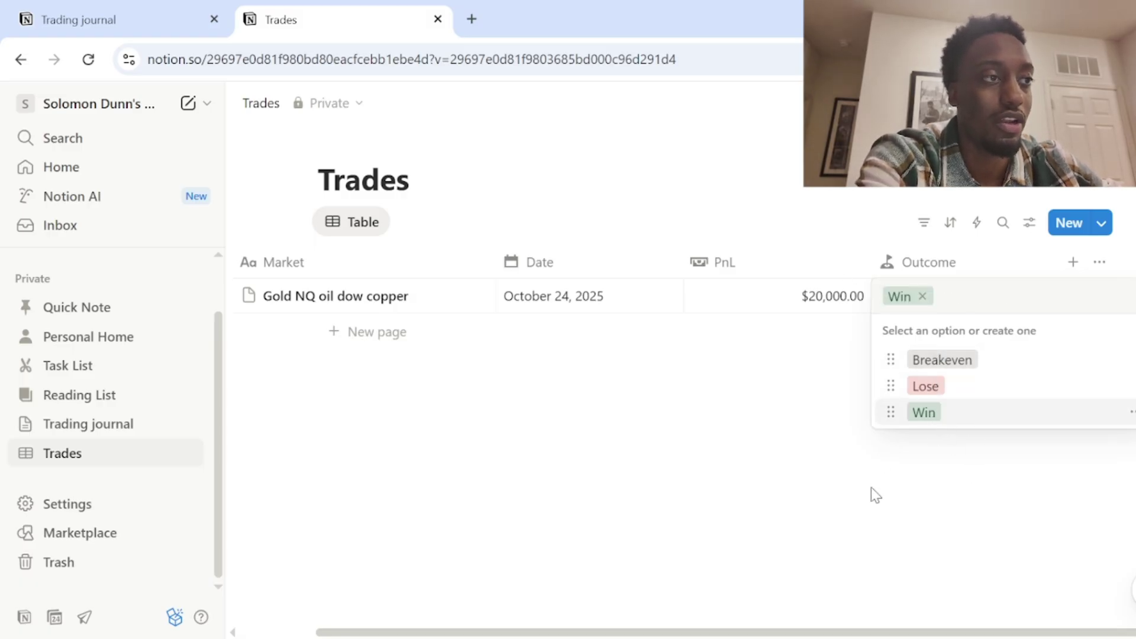
{"action": "key", "text": "Escape"}
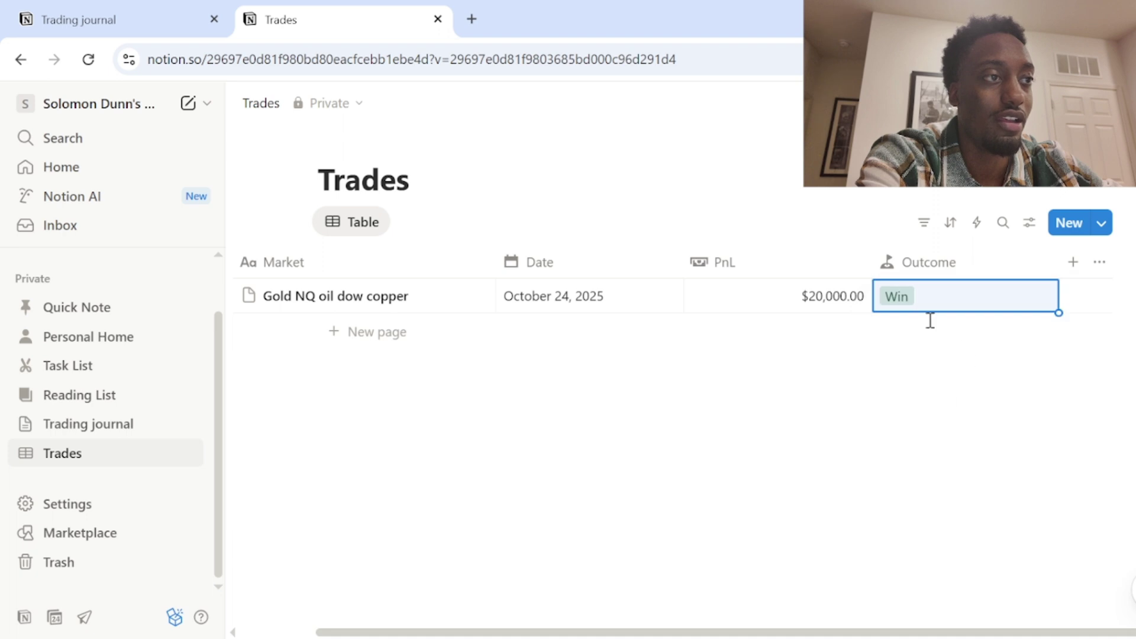
Step: Add a new Text property column named '# of Trades' after Outcome
{"action": "left_click", "coordinate": [1075, 263]}
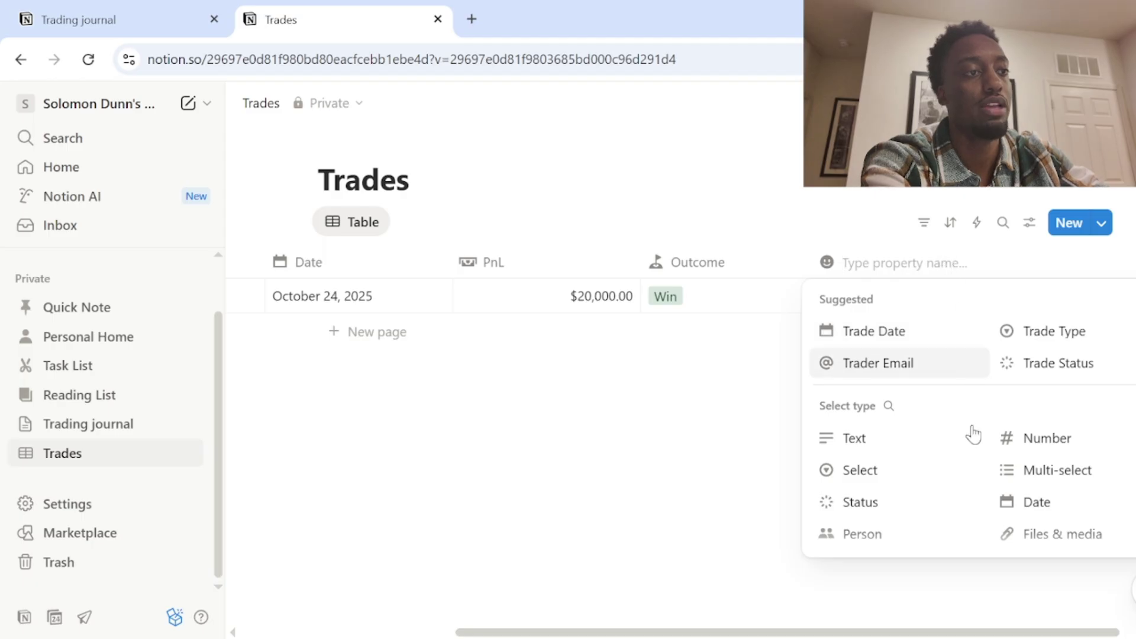
{"action": "left_click", "coordinate": [869, 456]}
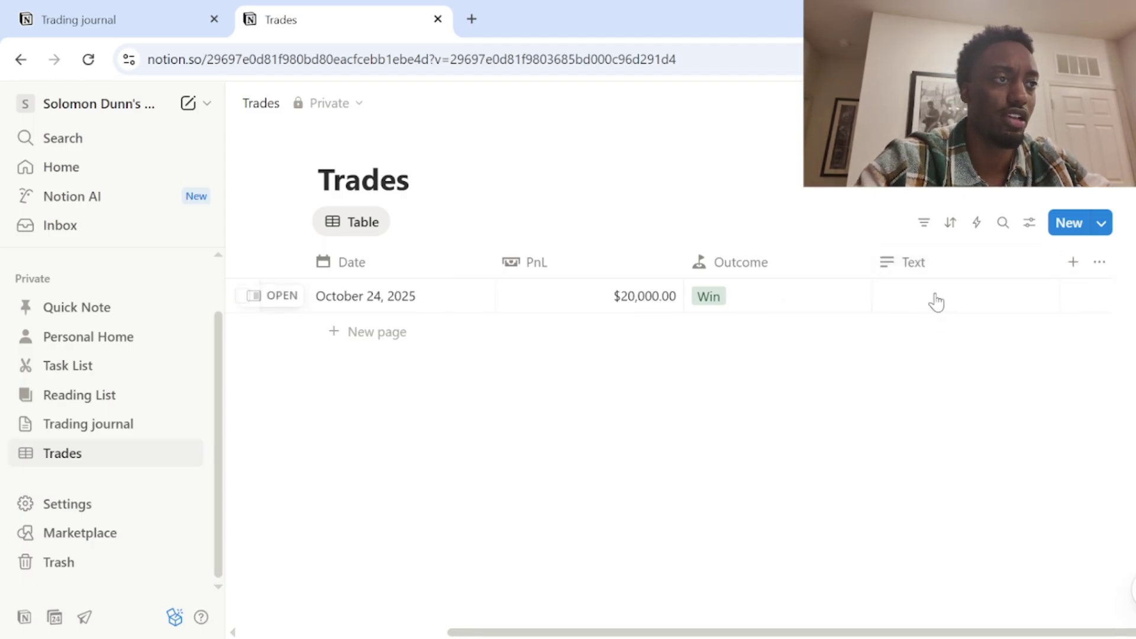
{"action": "left_click", "coordinate": [936, 301]}
{"action": "left_click", "coordinate": [933, 264]}
{"action": "key", "text": "Down"}
{"action": "key", "text": "Right"}
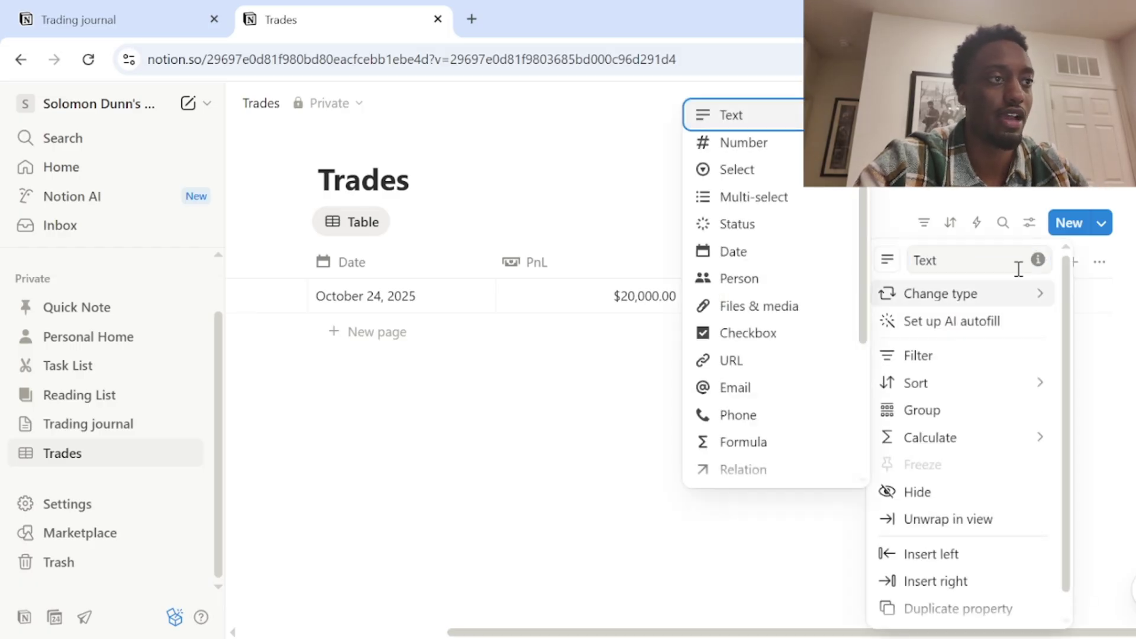
{"action": "key", "text": "Down"}
{"action": "key", "text": "Down"}
{"action": "key", "text": "Down"}
{"action": "left_click", "coordinate": [964, 259]}
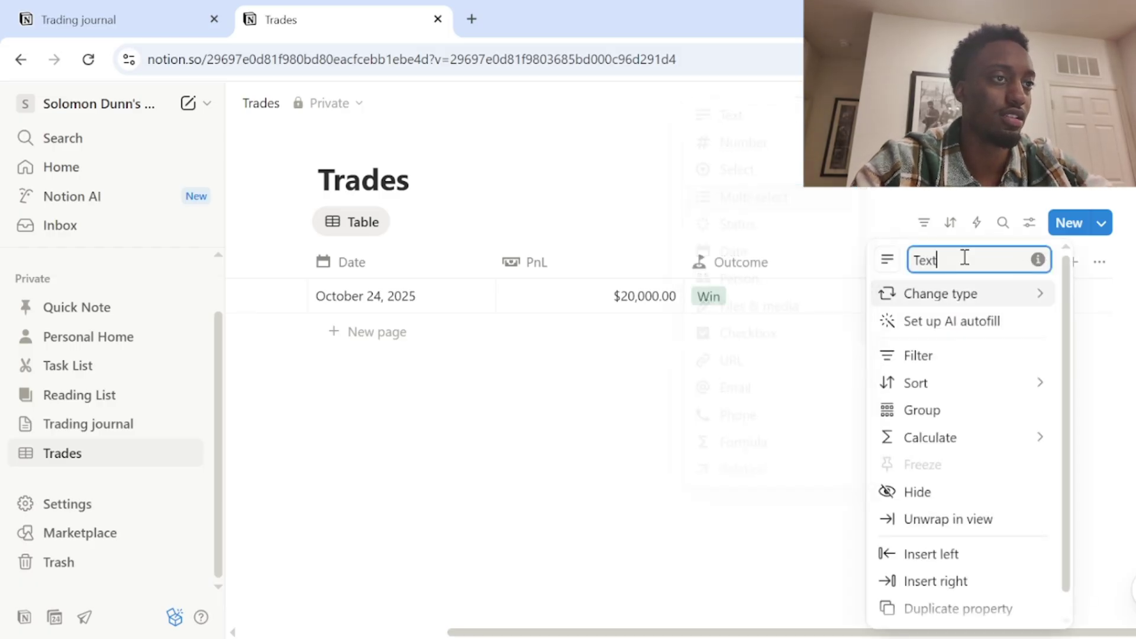
{"action": "key", "text": "BackSpace"}
{"action": "key", "text": "BackSpace"}
{"action": "key", "text": "BackSpace"}
{"action": "key", "text": "BackSpace"}
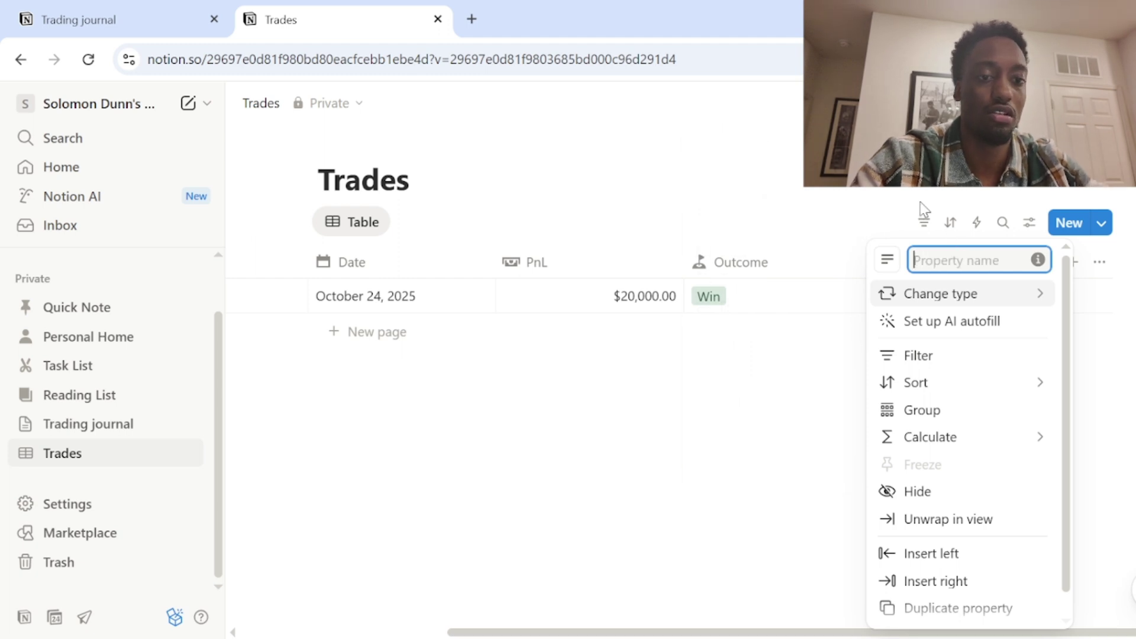
{"action": "type", "text": "# of "}
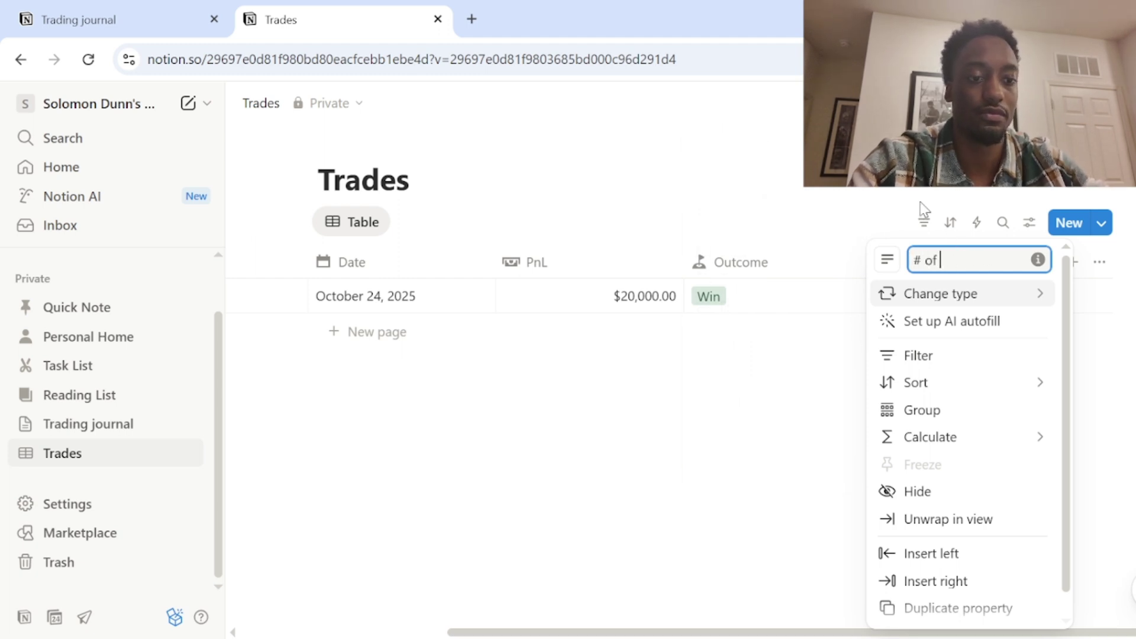
{"action": "type", "text": "Trades"}
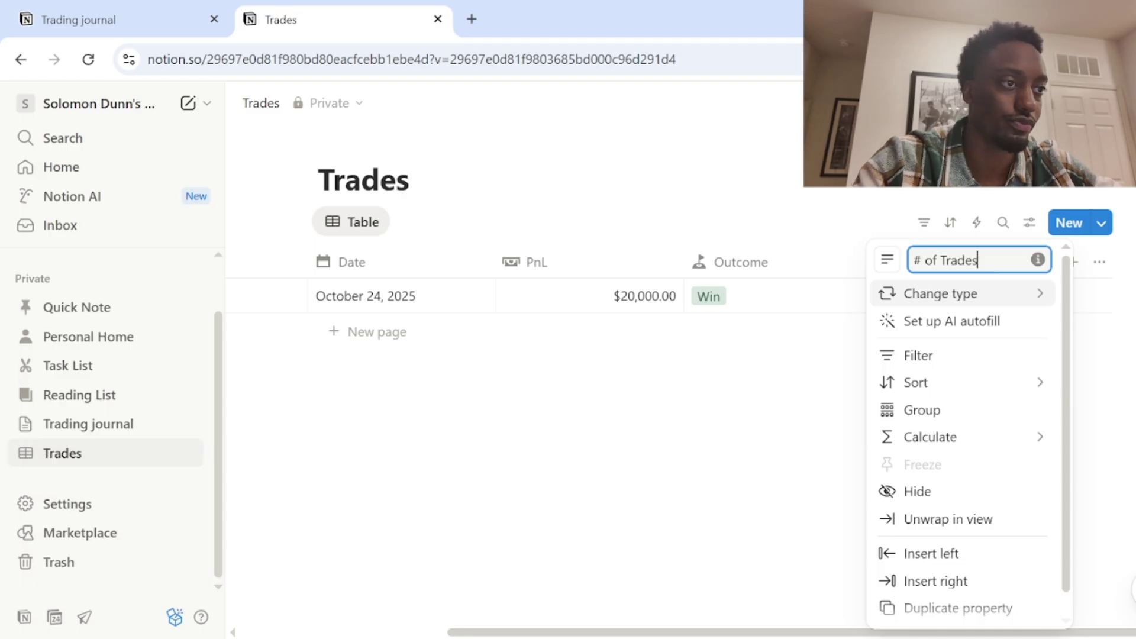
{"action": "left_click", "coordinate": [1088, 350]}
Step: Enter '2 Trades' in the trade row's # of Trades cell
{"action": "left_click", "coordinate": [971, 306]}
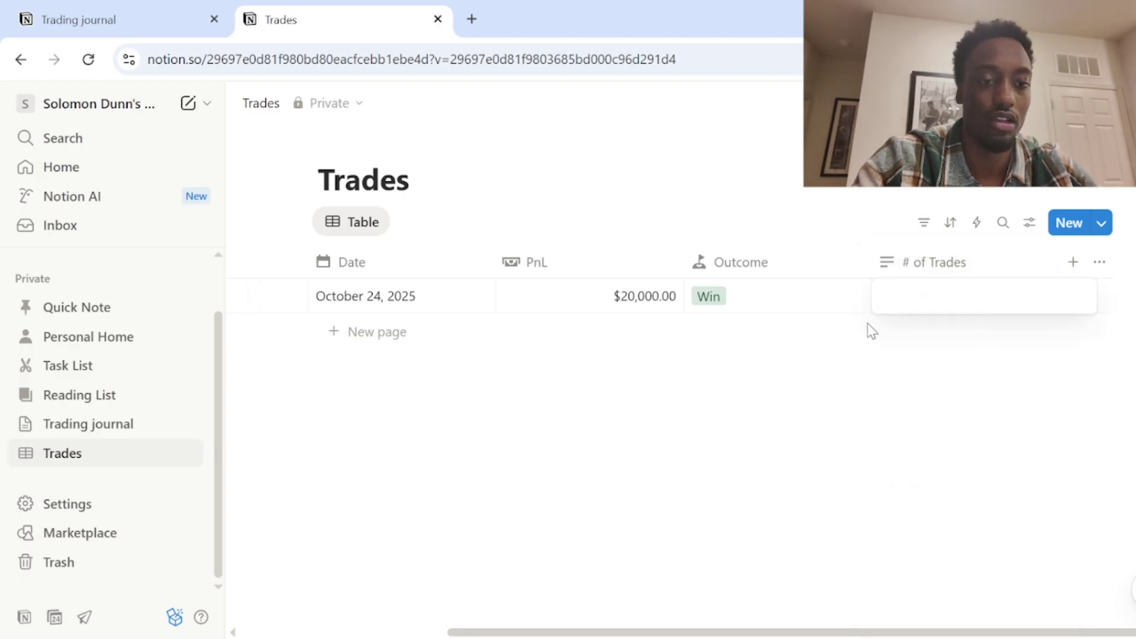
{"action": "type", "text": "@"}
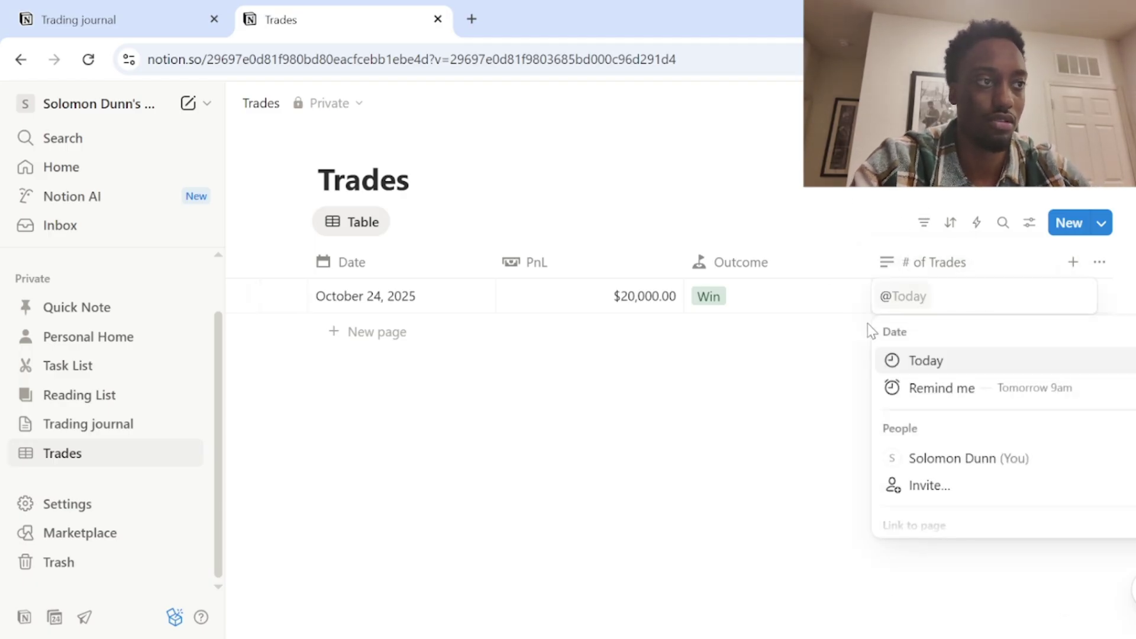
{"action": "type", "text": "2"}
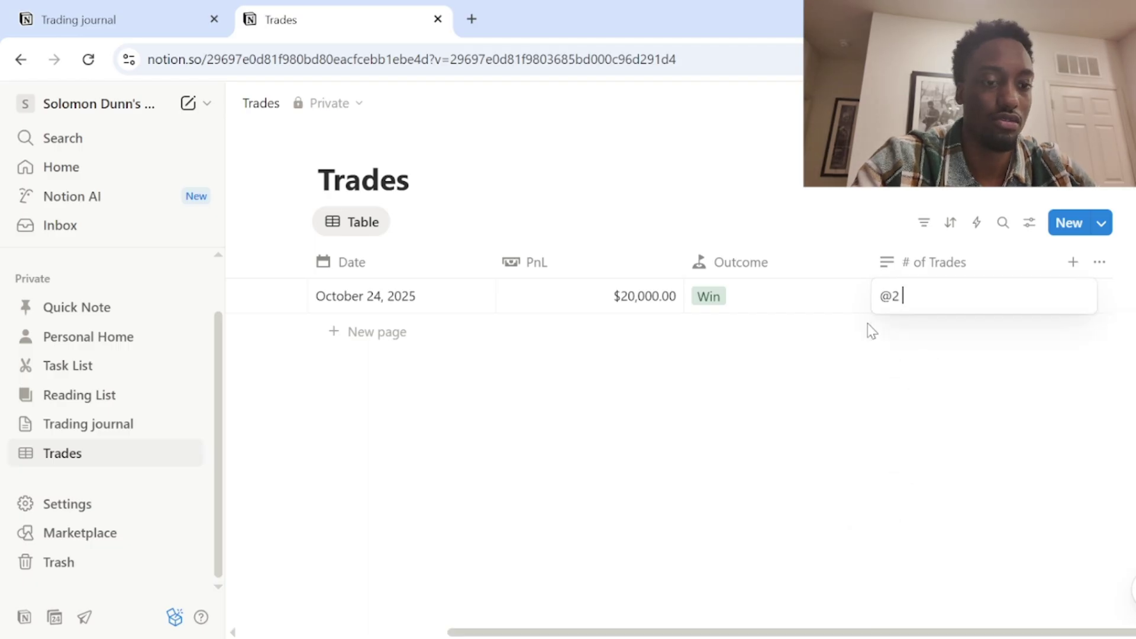
{"action": "key", "text": "BackSpace"}
{"action": "key", "text": "BackSpace"}
{"action": "type", "text": "2 Trades"}
{"action": "key", "text": "Return"}
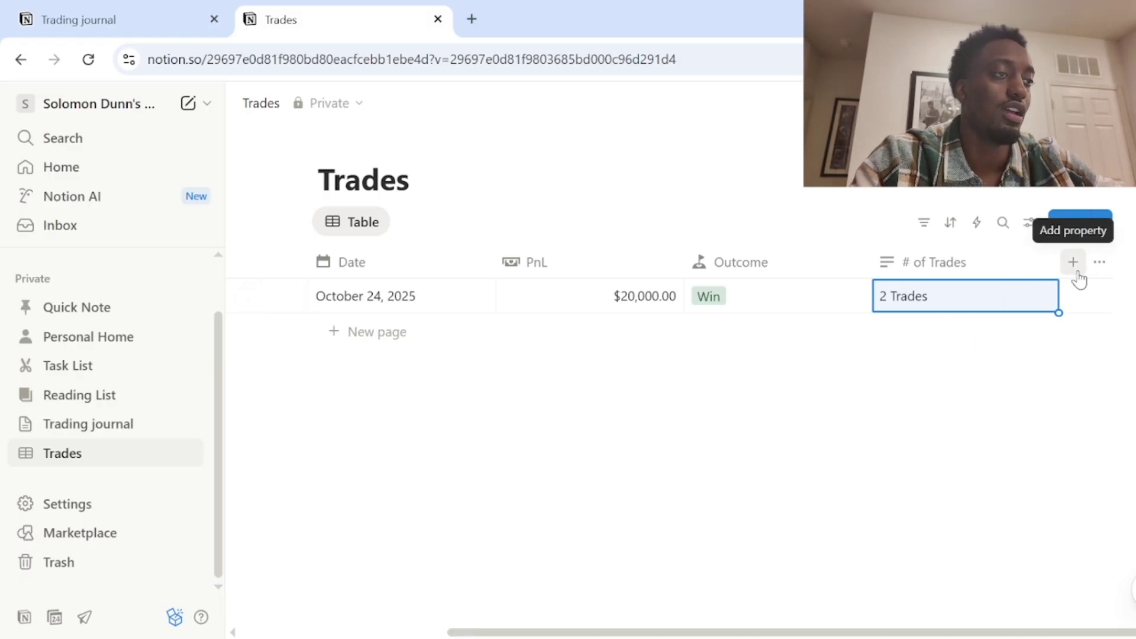
{"action": "left_click", "coordinate": [168, 19]}
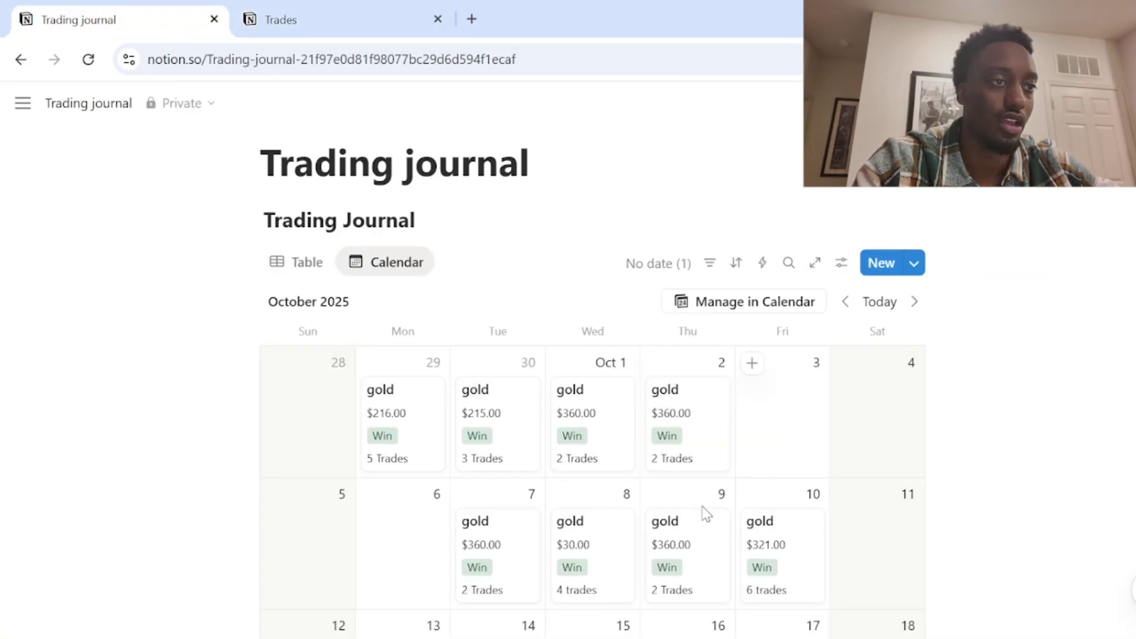
{"action": "left_click", "coordinate": [288, 273]}
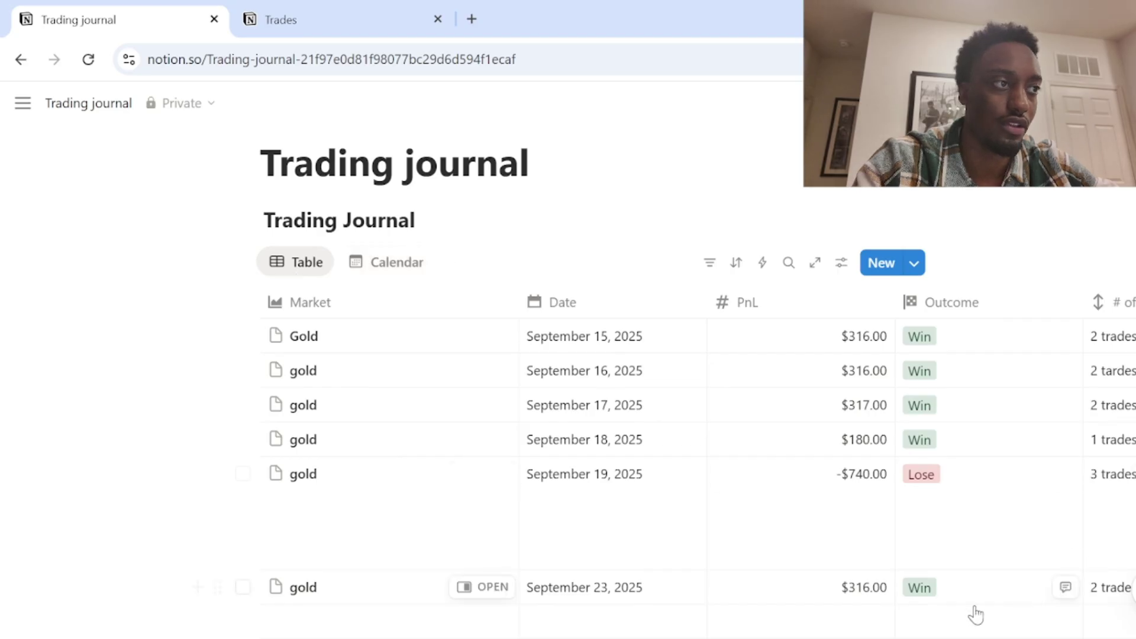
{"action": "scroll", "coordinate": [847, 621], "scroll_direction": "down", "scroll_amount": 15}
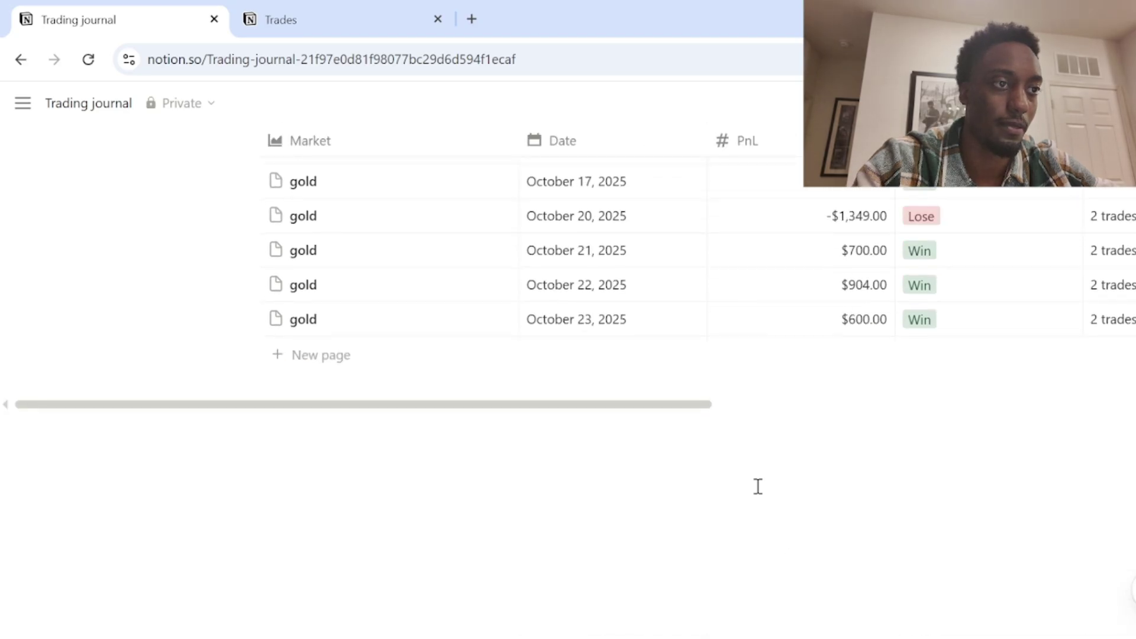
{"action": "left_click_drag", "start_coordinate": [708, 405], "coordinate": [1000, 417]}
{"action": "scroll", "coordinate": [957, 444], "scroll_direction": "up", "scroll_amount": 15}
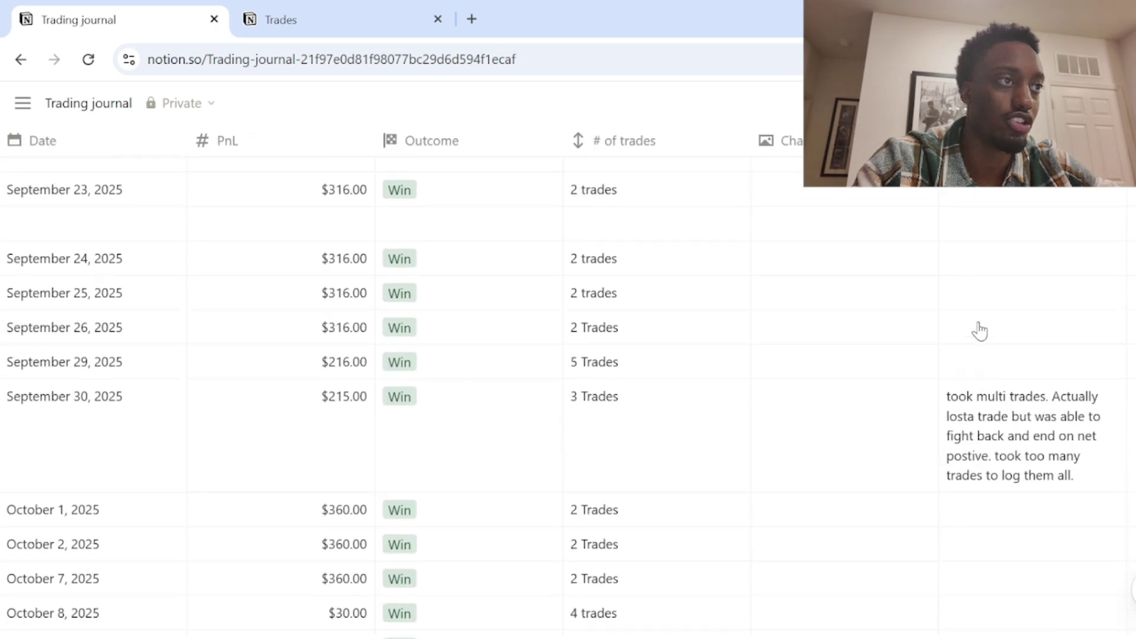
Step: Back in the Trades database, add a Files & media property after # of Trades, leaving it empty
{"action": "left_click", "coordinate": [315, 11]}
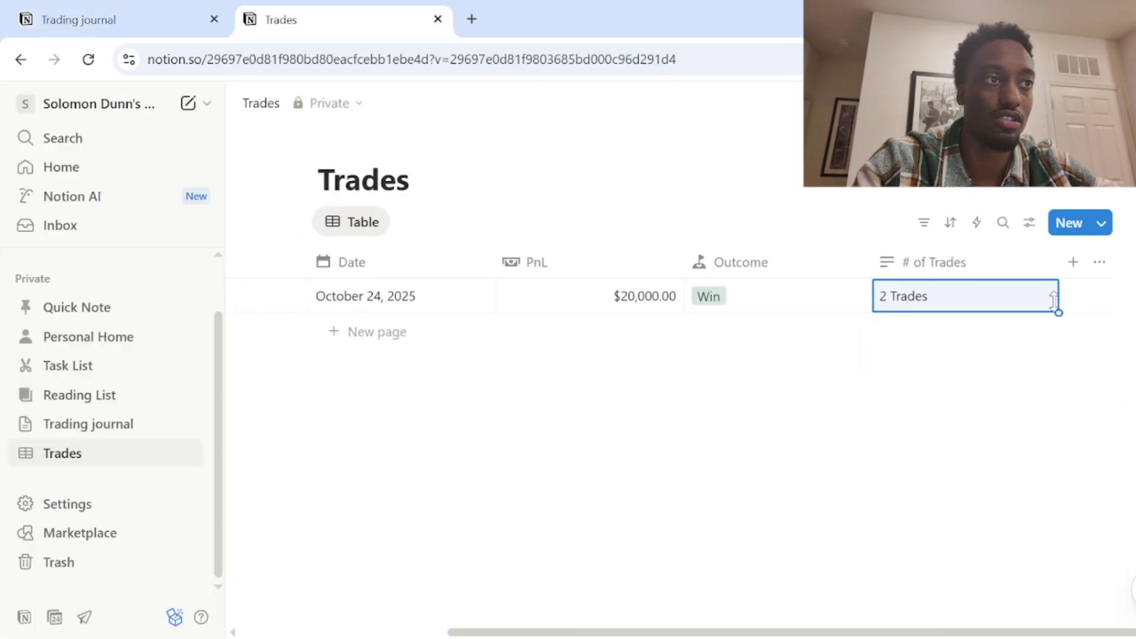
{"action": "left_click", "coordinate": [1074, 265]}
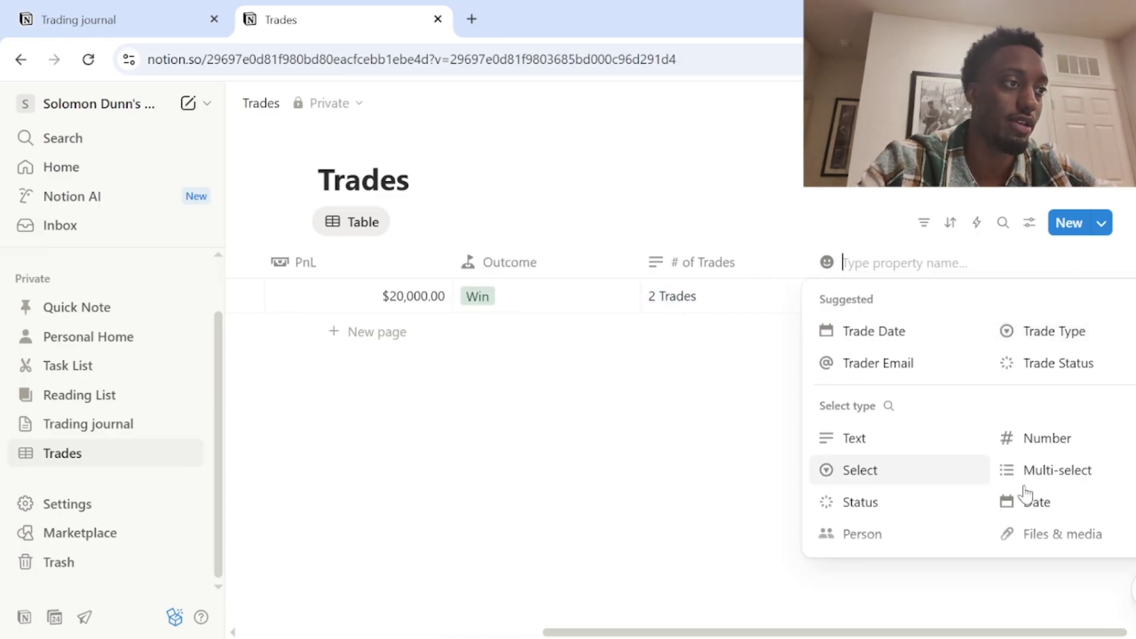
{"action": "scroll", "coordinate": [1006, 500], "scroll_direction": "down", "scroll_amount": 3}
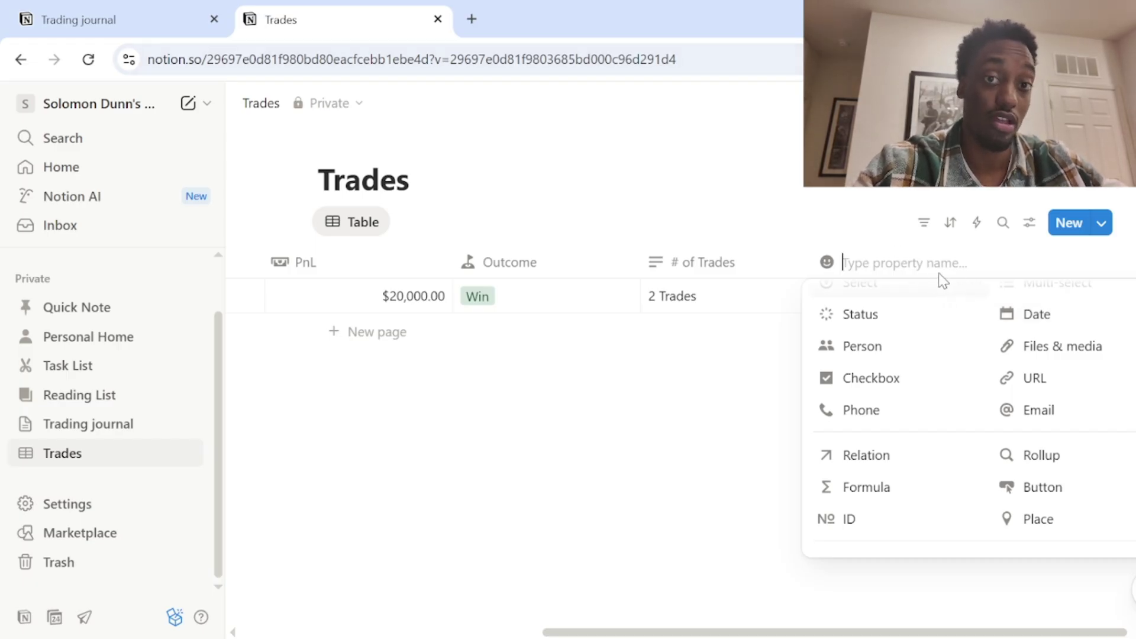
{"action": "left_click", "coordinate": [1064, 354]}
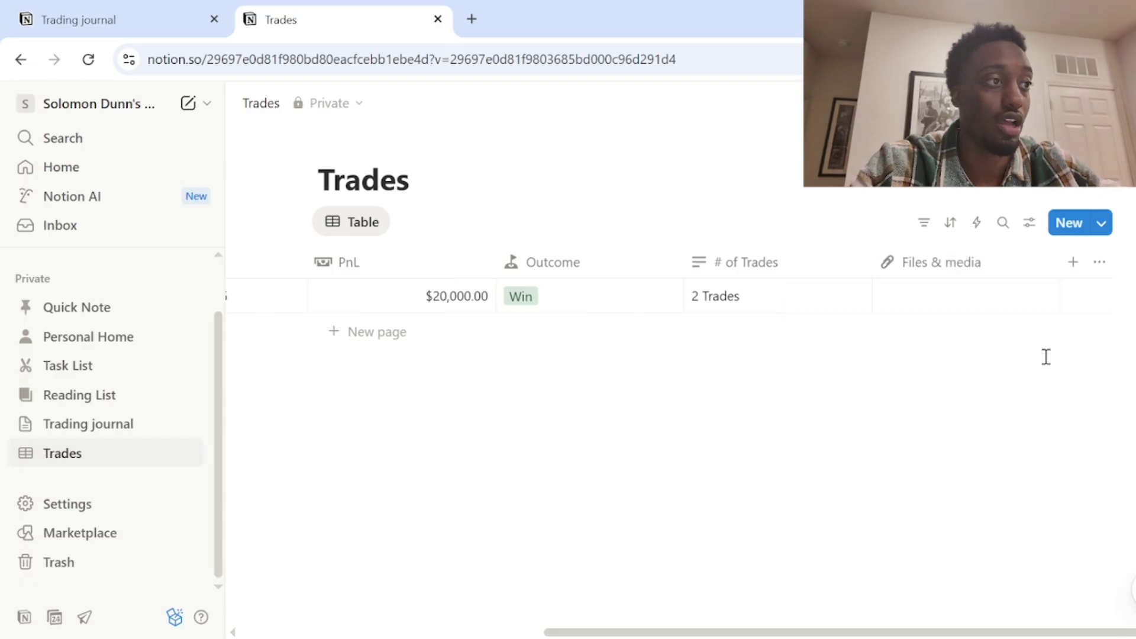
{"action": "left_click", "coordinate": [979, 271]}
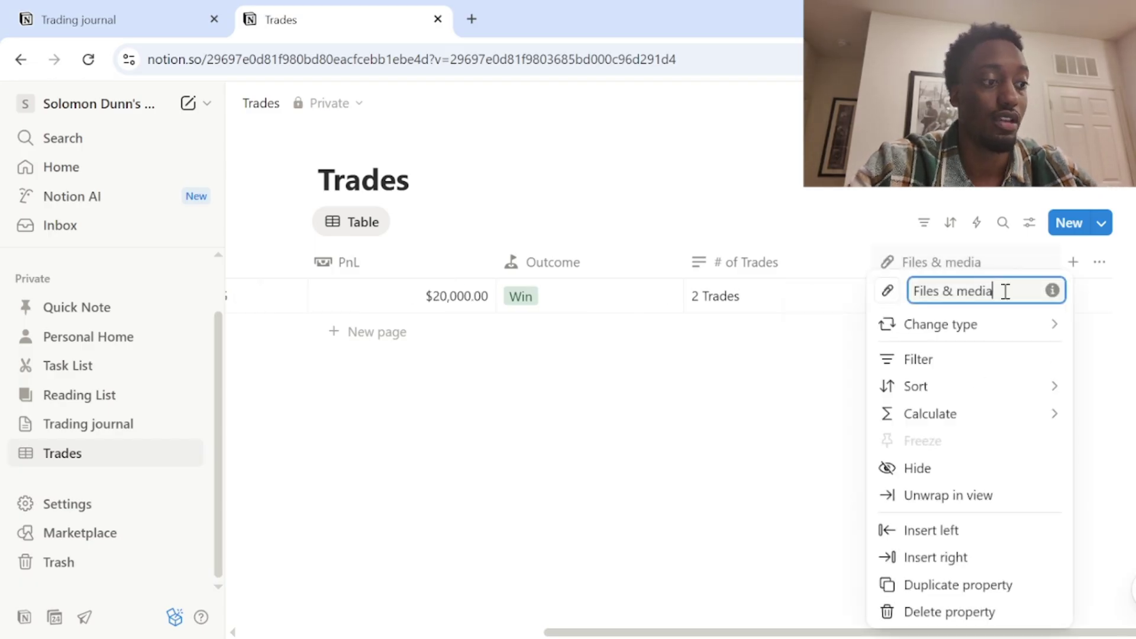
{"action": "left_click", "coordinate": [958, 326]}
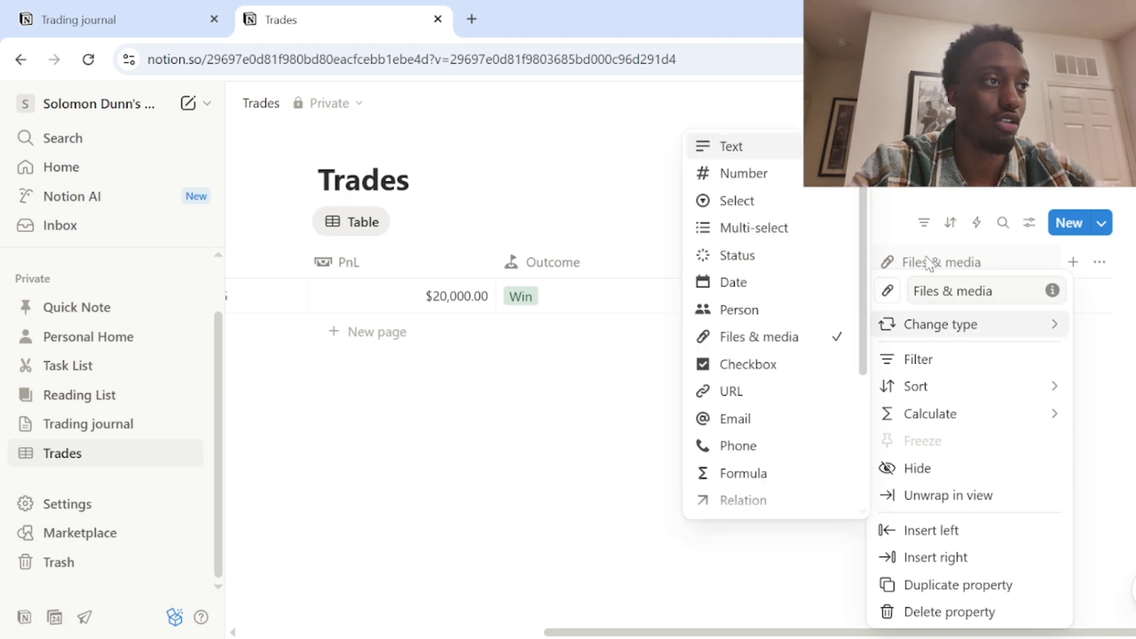
{"action": "left_click", "coordinate": [991, 246]}
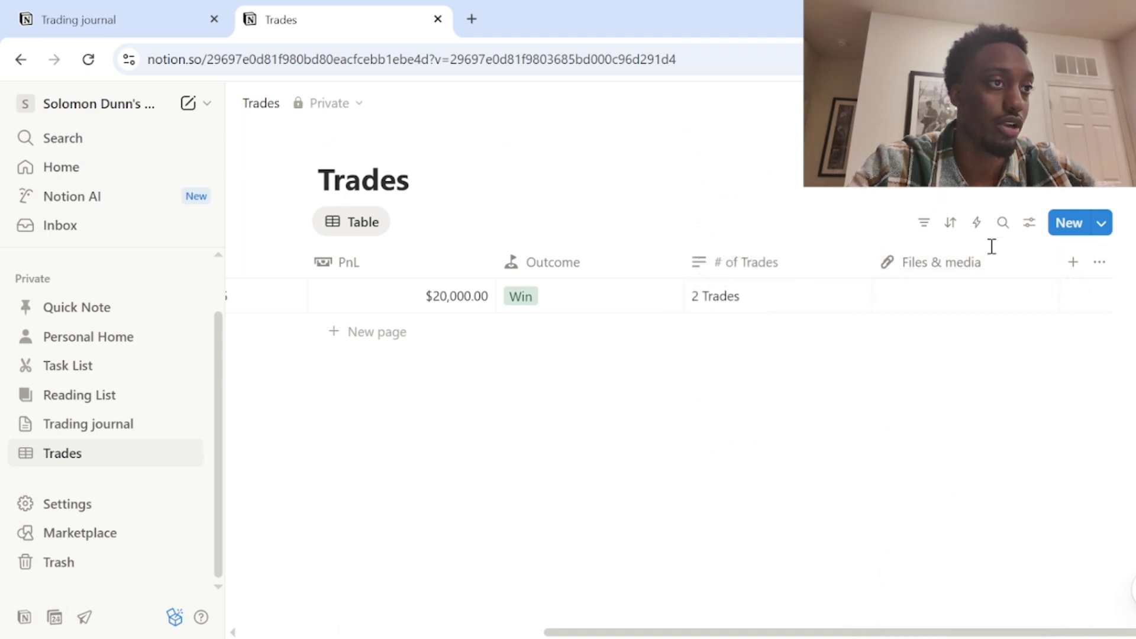
{"action": "left_click", "coordinate": [937, 308]}
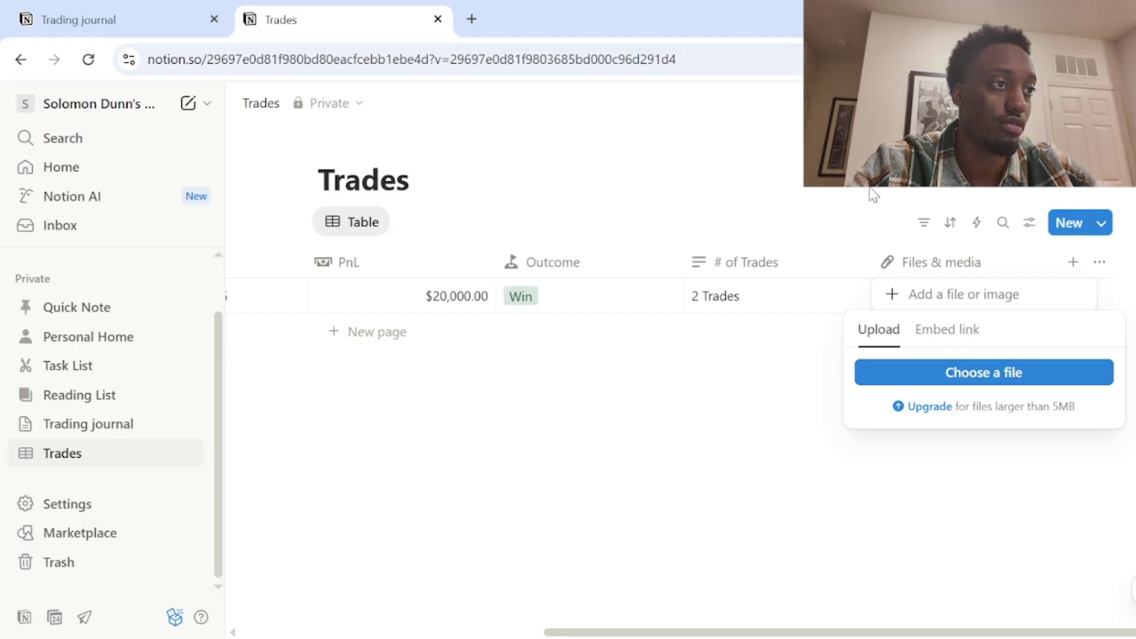
{"action": "left_click", "coordinate": [911, 294]}
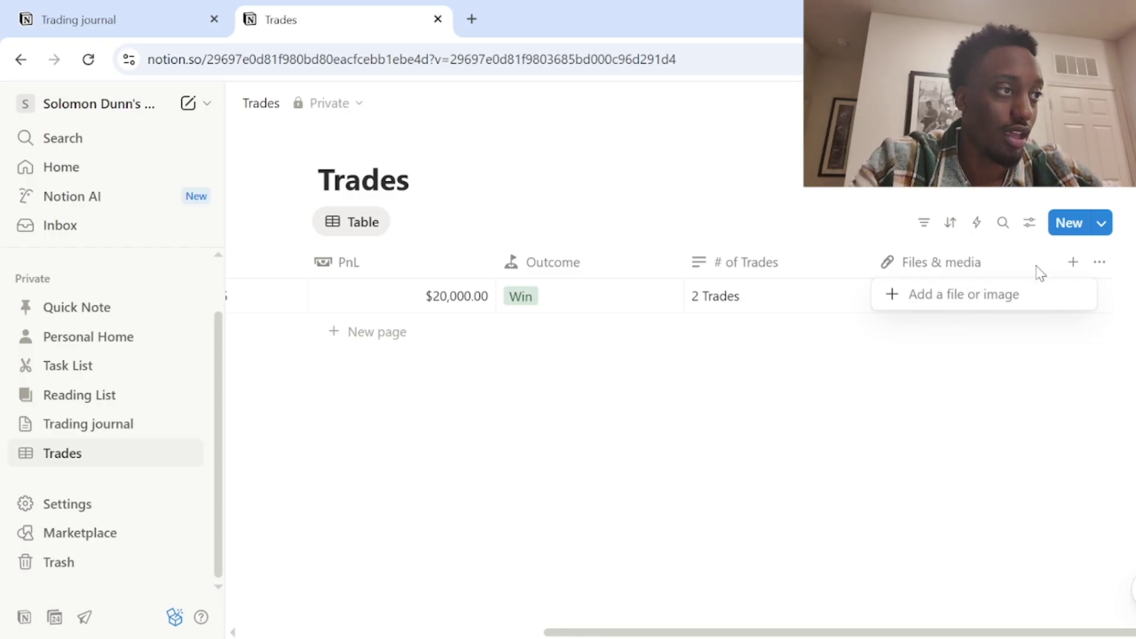
{"action": "key", "text": "Escape"}
Step: Create a new Text property column named 'Notes'
{"action": "left_click", "coordinate": [1073, 265]}
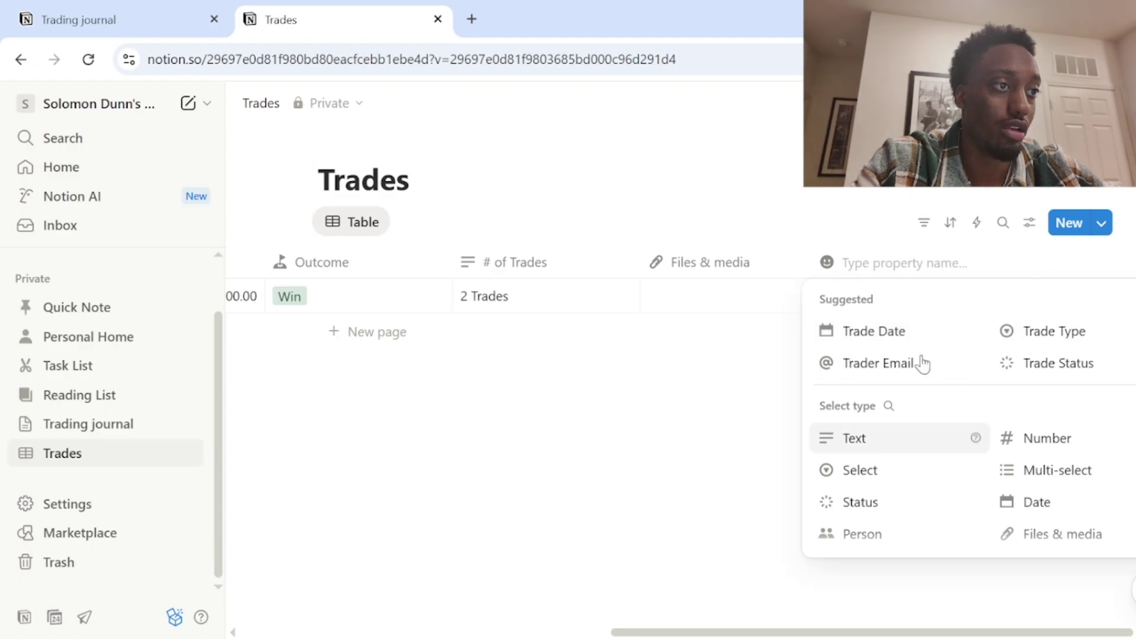
{"action": "key", "text": "Return"}
{"action": "left_click", "coordinate": [934, 265]}
{"action": "key", "text": "BackSpace"}
{"action": "key", "text": "BackSpace"}
{"action": "key", "text": "BackSpace"}
{"action": "key", "text": "BackSpace"}
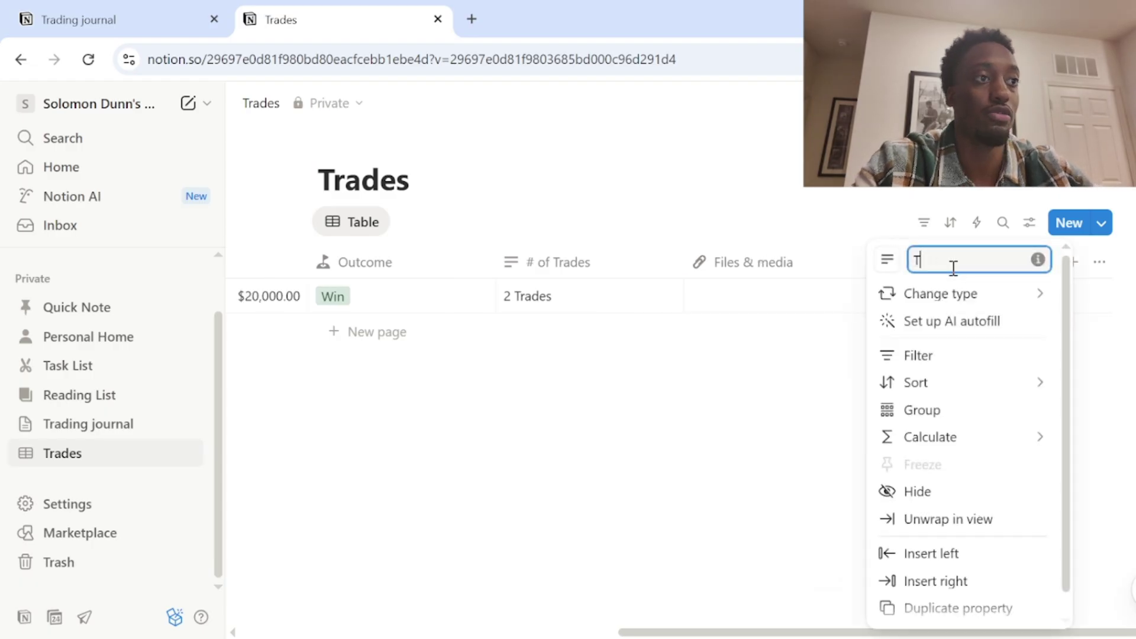
{"action": "type", "text": "Notes"}
{"action": "key", "text": "Return"}
Step: Enter 'dont trade the open at 9:30 est its bad' as the trade's note
{"action": "left_click", "coordinate": [952, 315]}
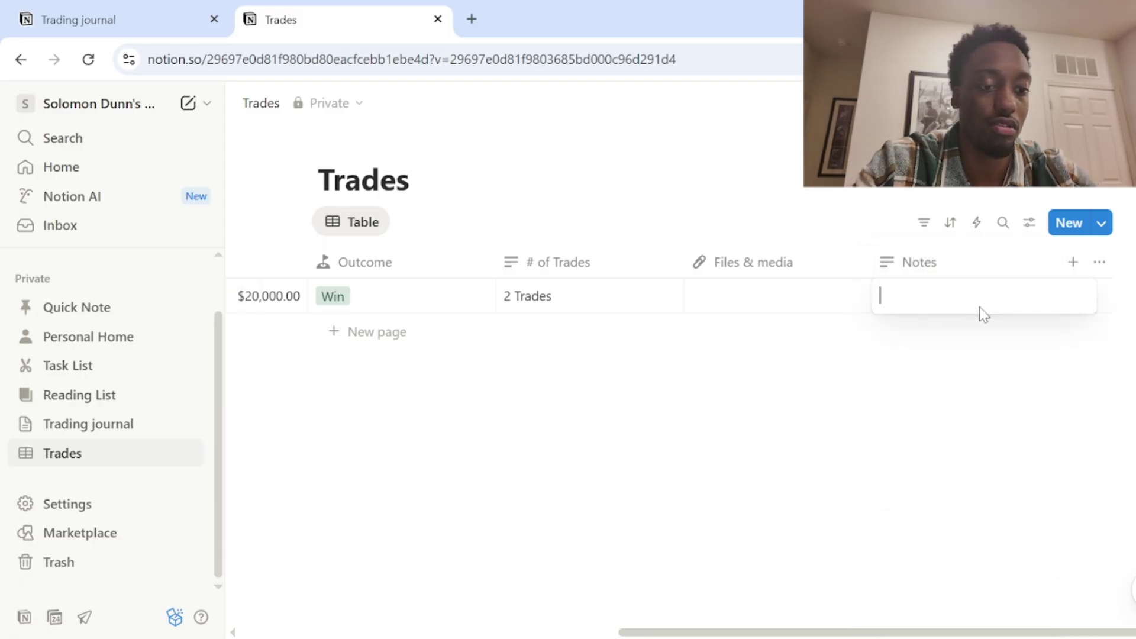
{"action": "type", "text": "dont trad"}
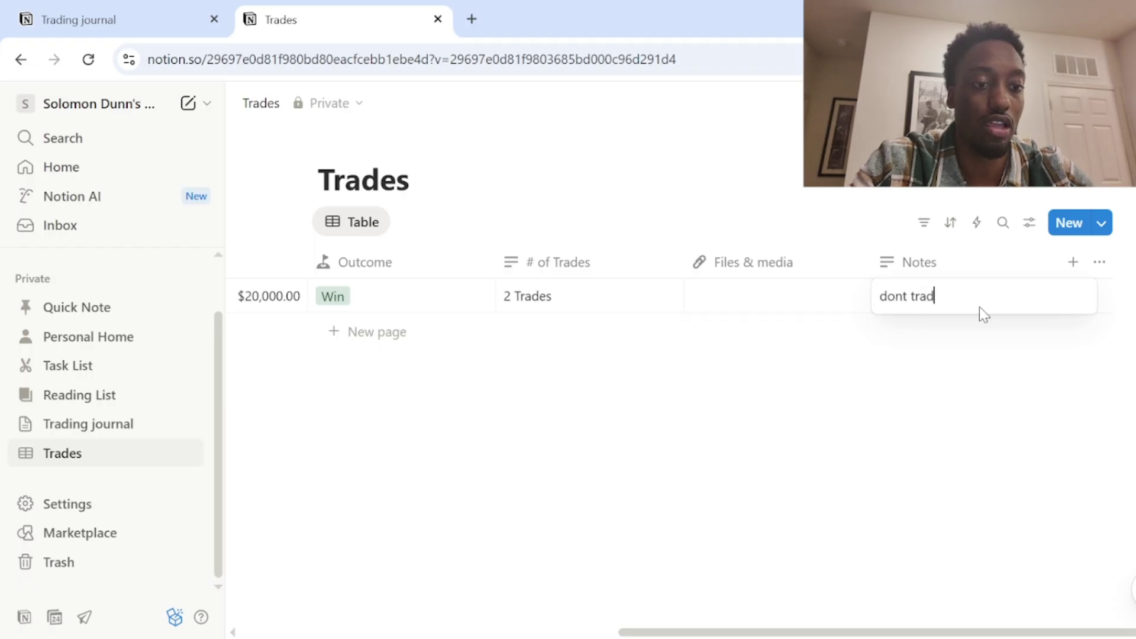
{"action": "type", "text": "e the ope"}
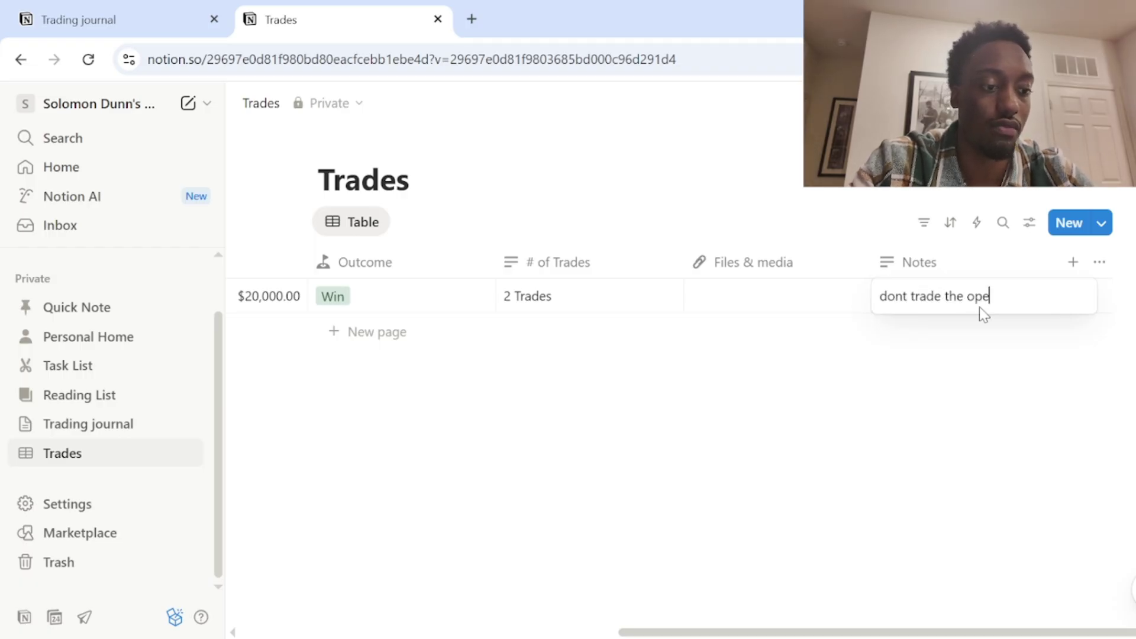
{"action": "type", "text": "n at"}
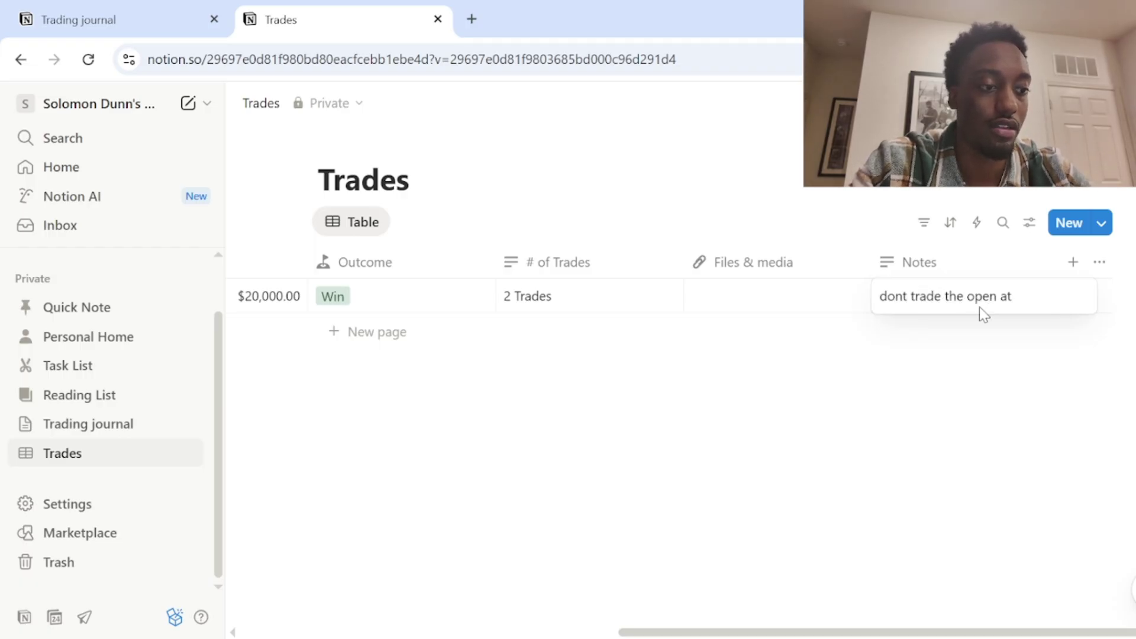
{"action": "type", "text": " 9:30"}
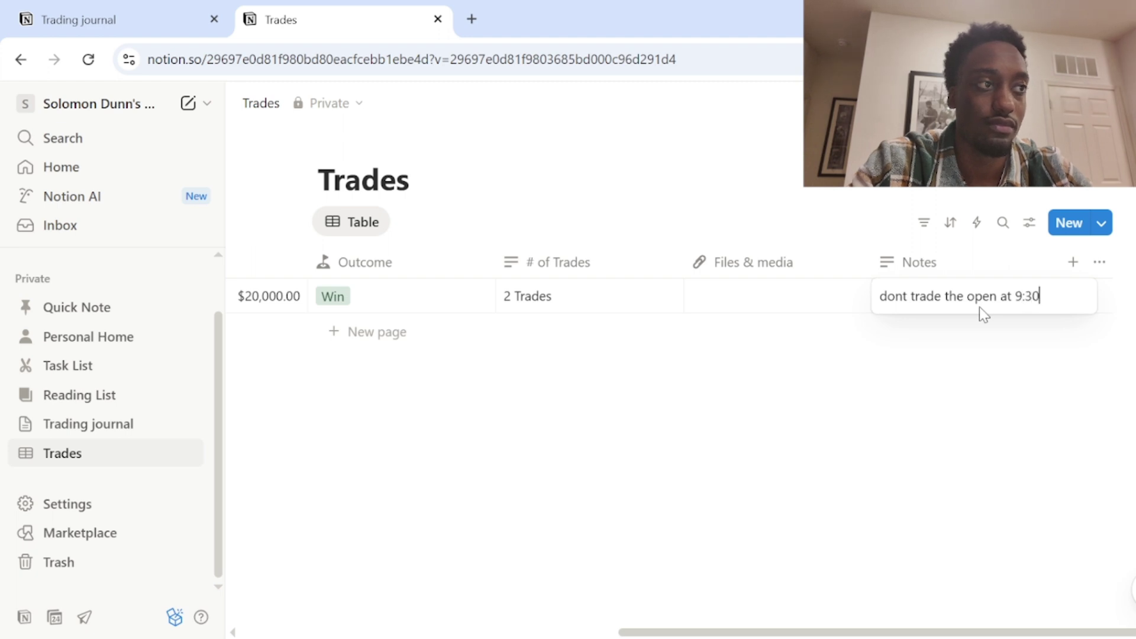
{"action": "type", "text": " est "}
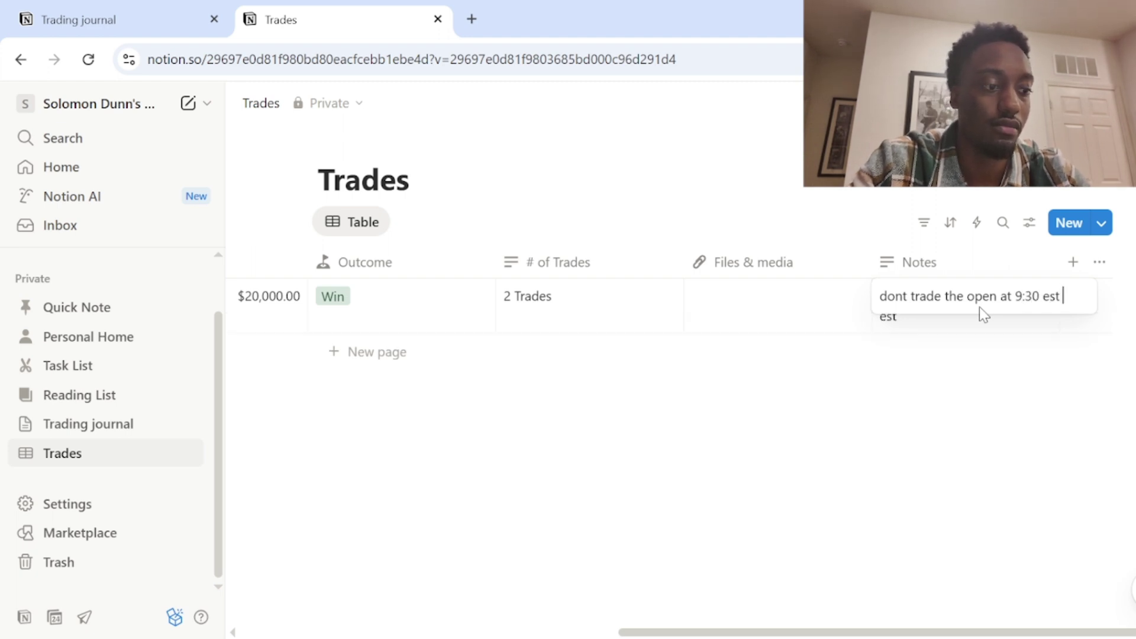
{"action": "type", "text": "its bad"}
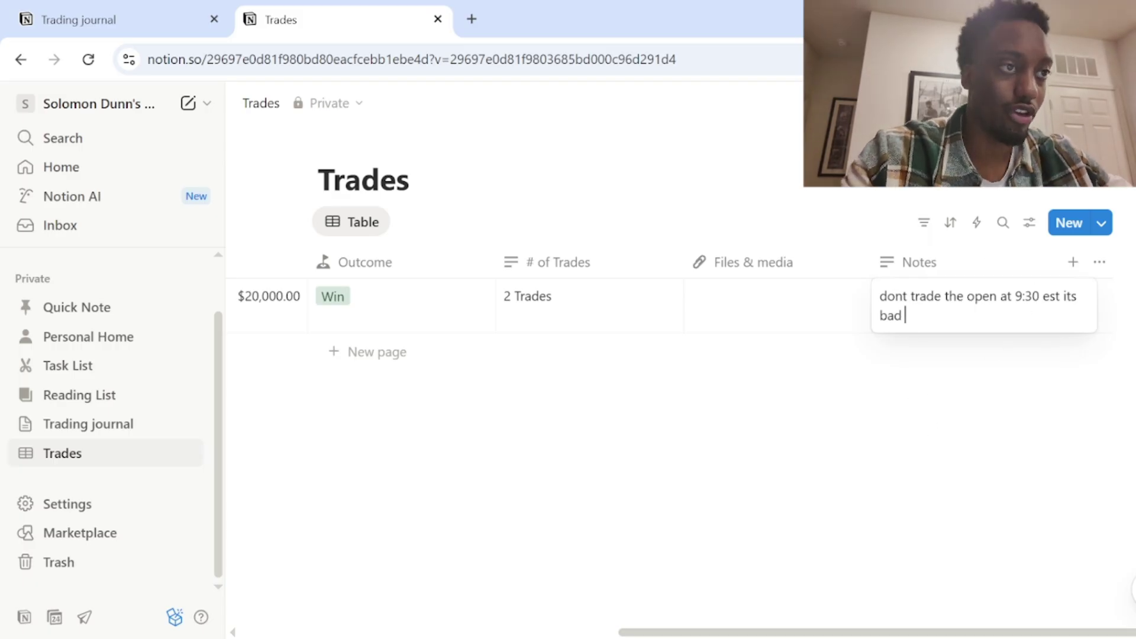
{"action": "key", "text": "Escape"}
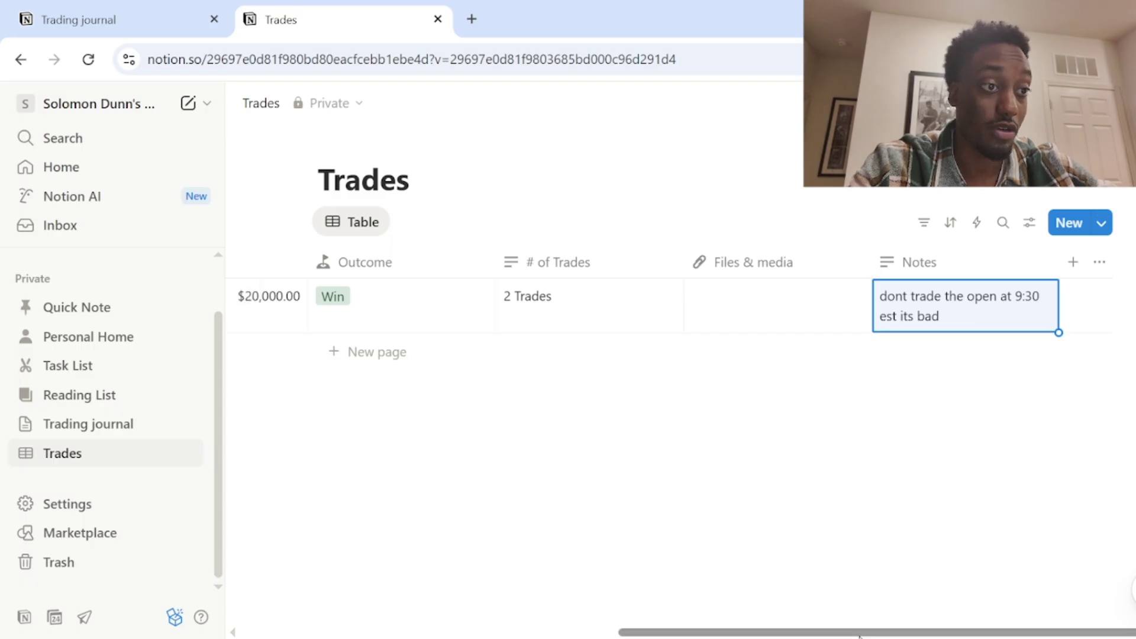
Step: Add a blank second row beneath the Gold NQ oil dow copper trade
{"action": "left_click_drag", "start_coordinate": [857, 631], "coordinate": [465, 635]}
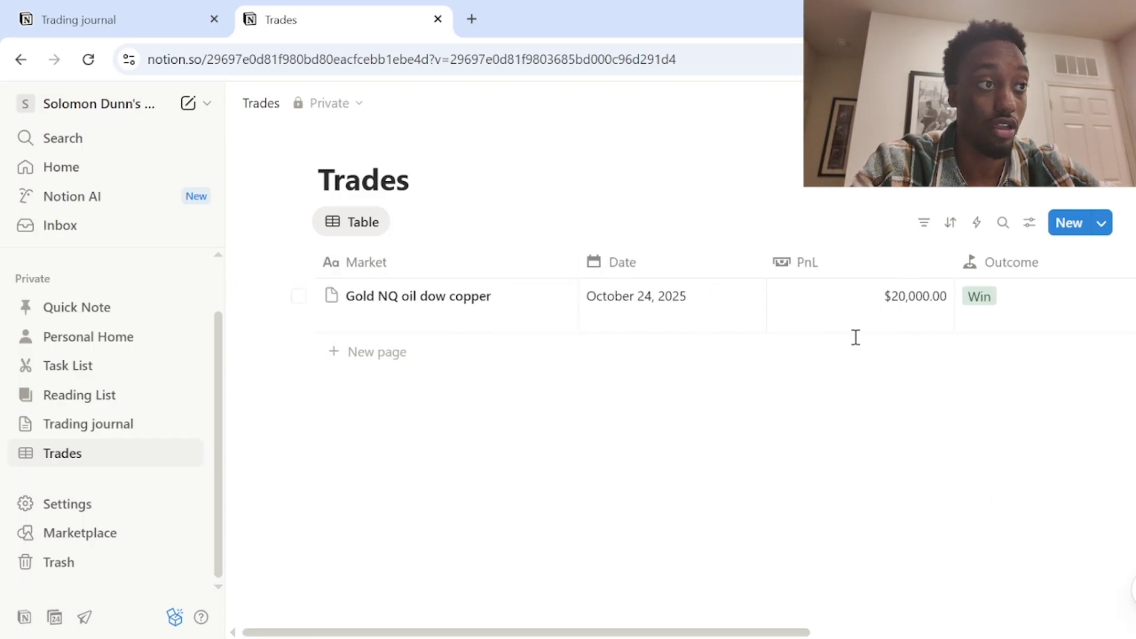
{"action": "left_click", "coordinate": [391, 362]}
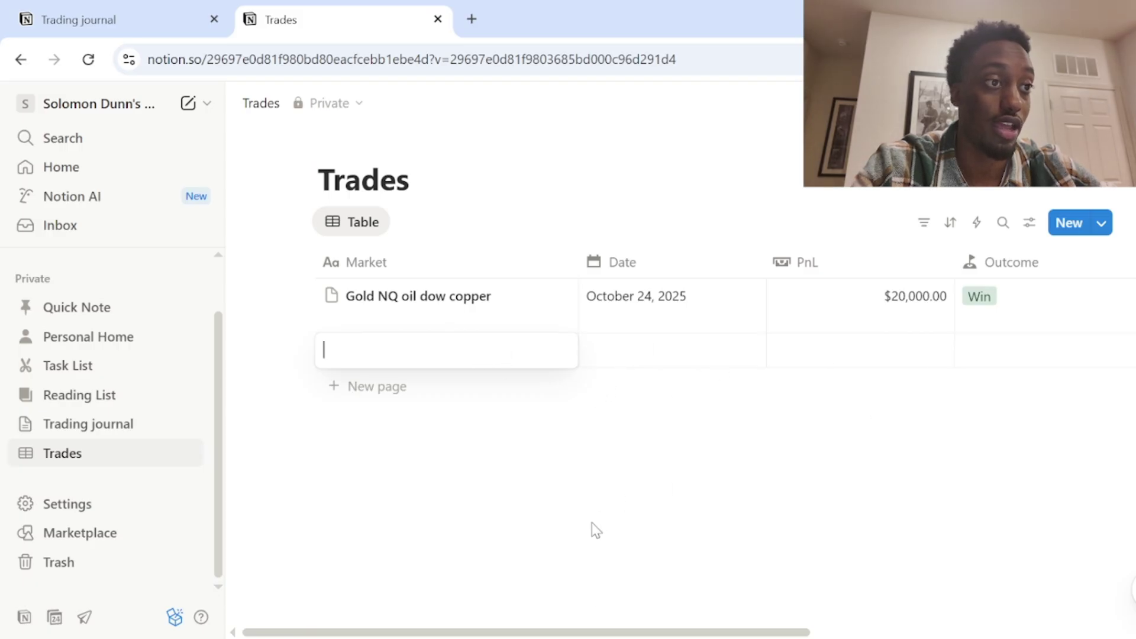
{"action": "key", "text": "Escape"}
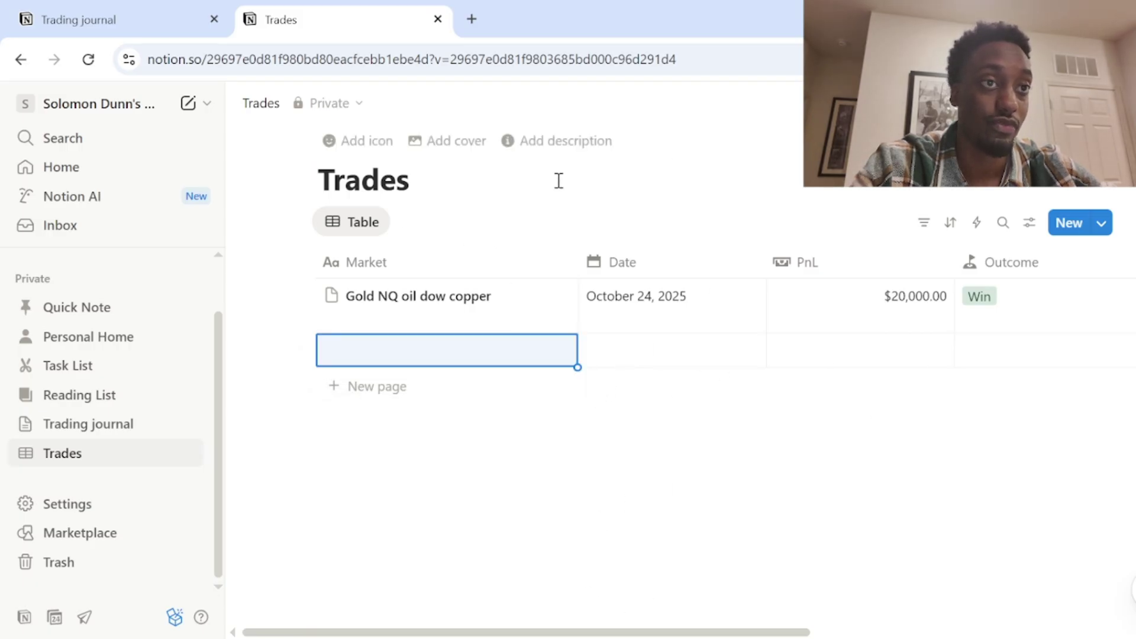
{"action": "left_click", "coordinate": [527, 406]}
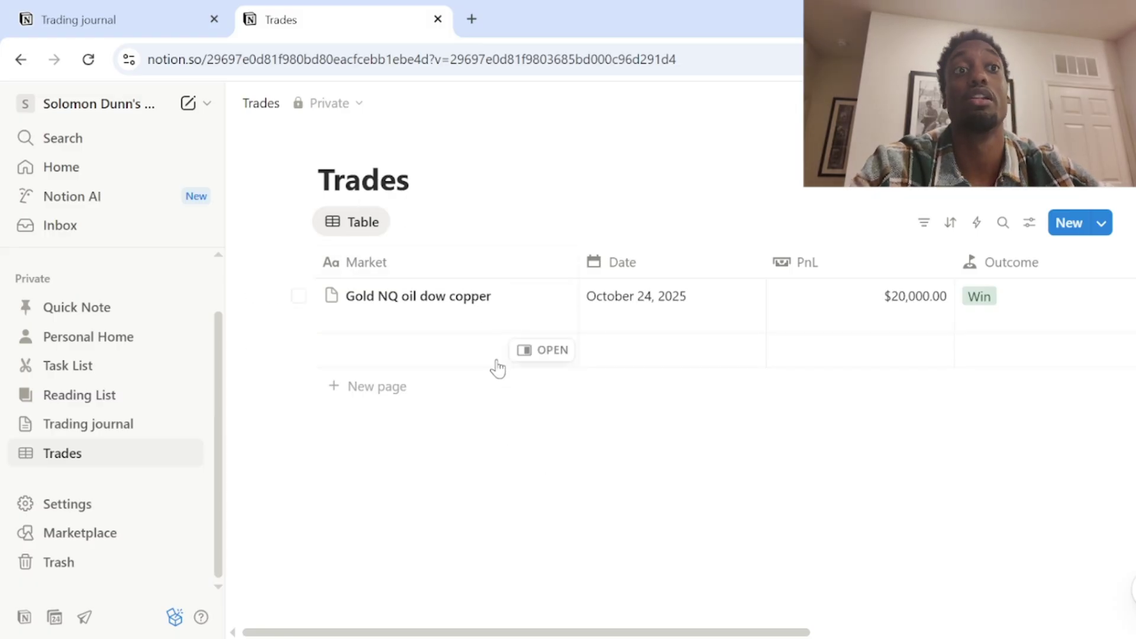
Step: Look over the Trading journal page's entries in its calendar view
{"action": "left_click", "coordinate": [113, 8]}
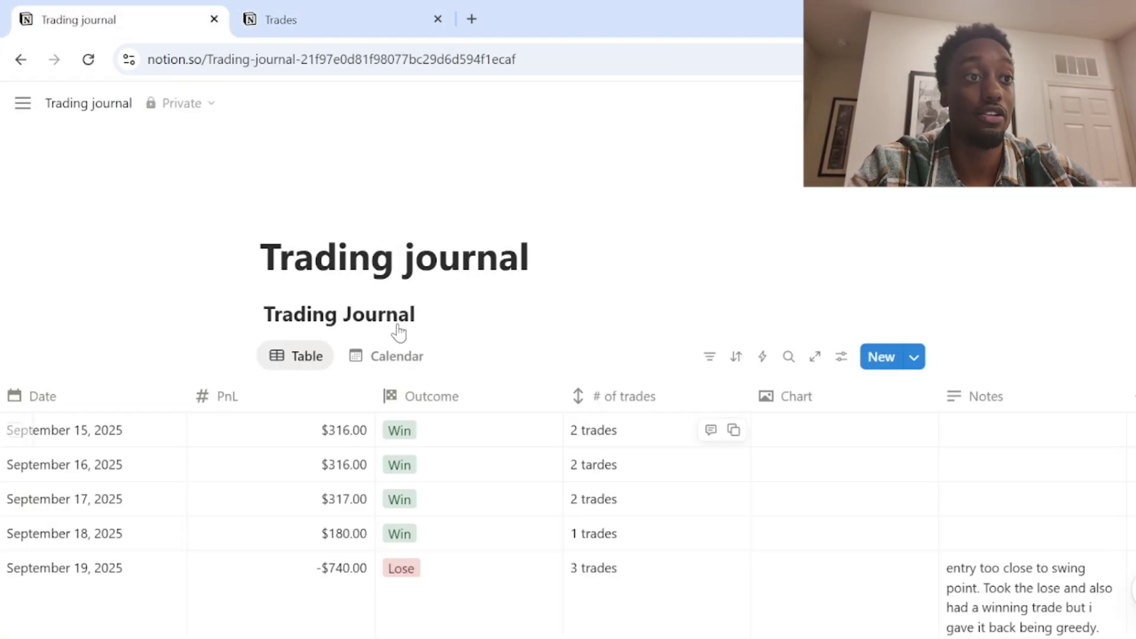
{"action": "left_click", "coordinate": [381, 371]}
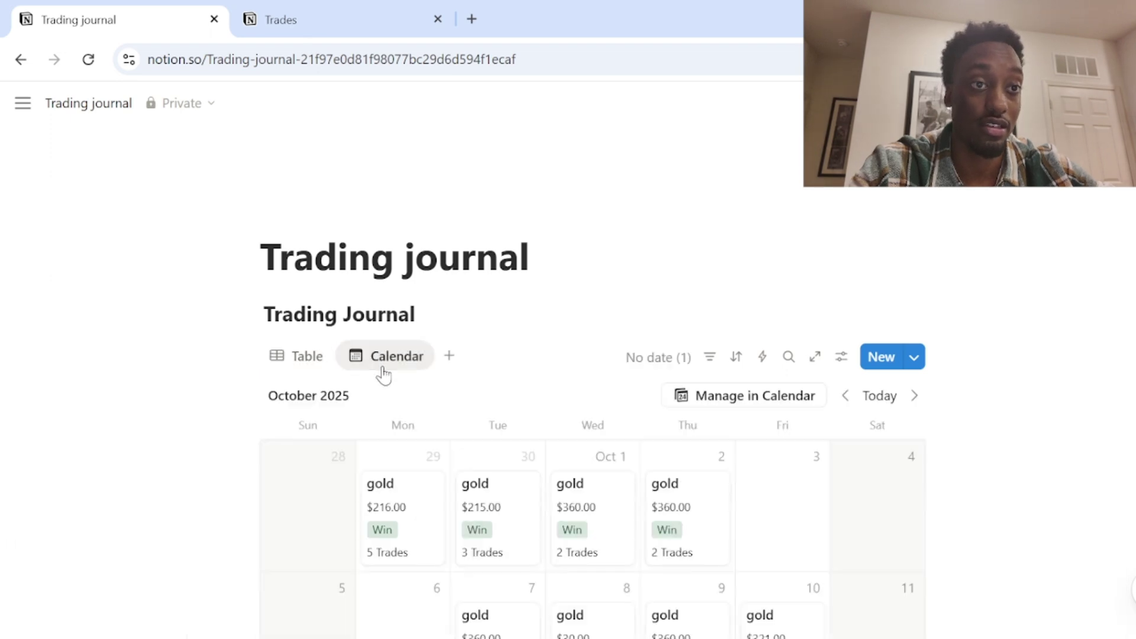
{"action": "scroll", "coordinate": [615, 461], "scroll_direction": "down", "scroll_amount": 5}
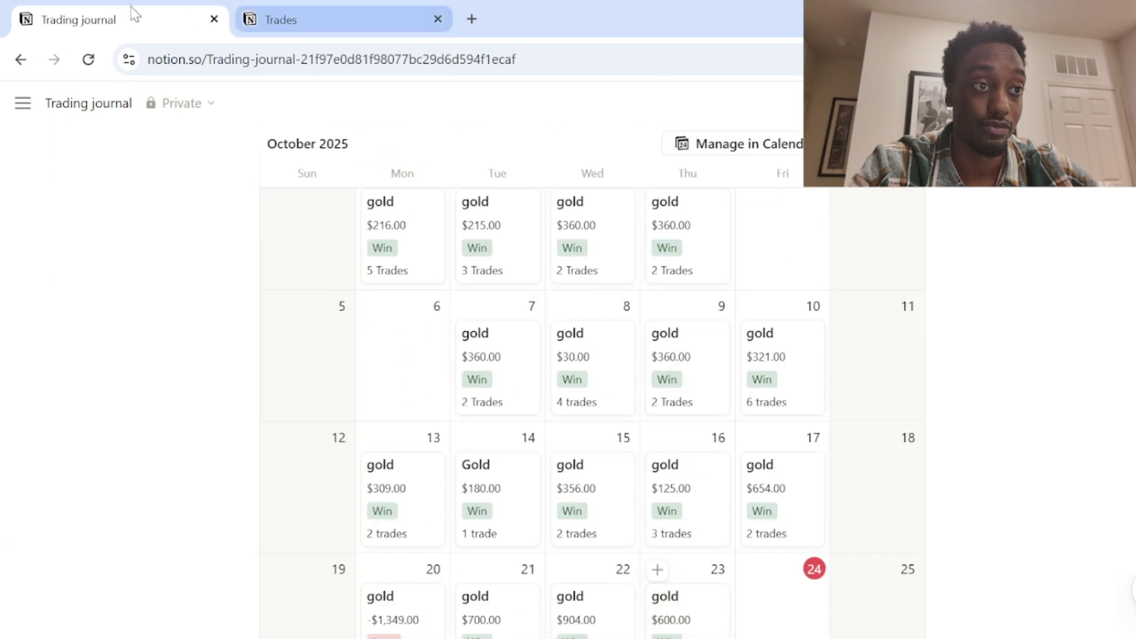
Step: Add a Calendar view beside the Trades database's Table view
{"action": "left_click", "coordinate": [300, 20]}
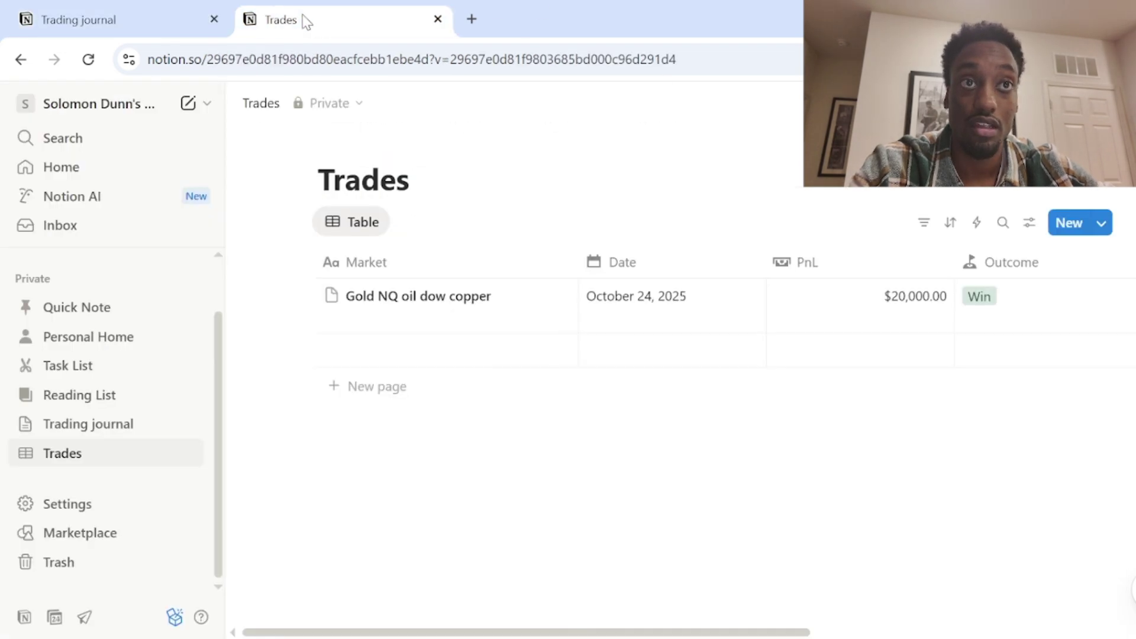
{"action": "left_click", "coordinate": [409, 226]}
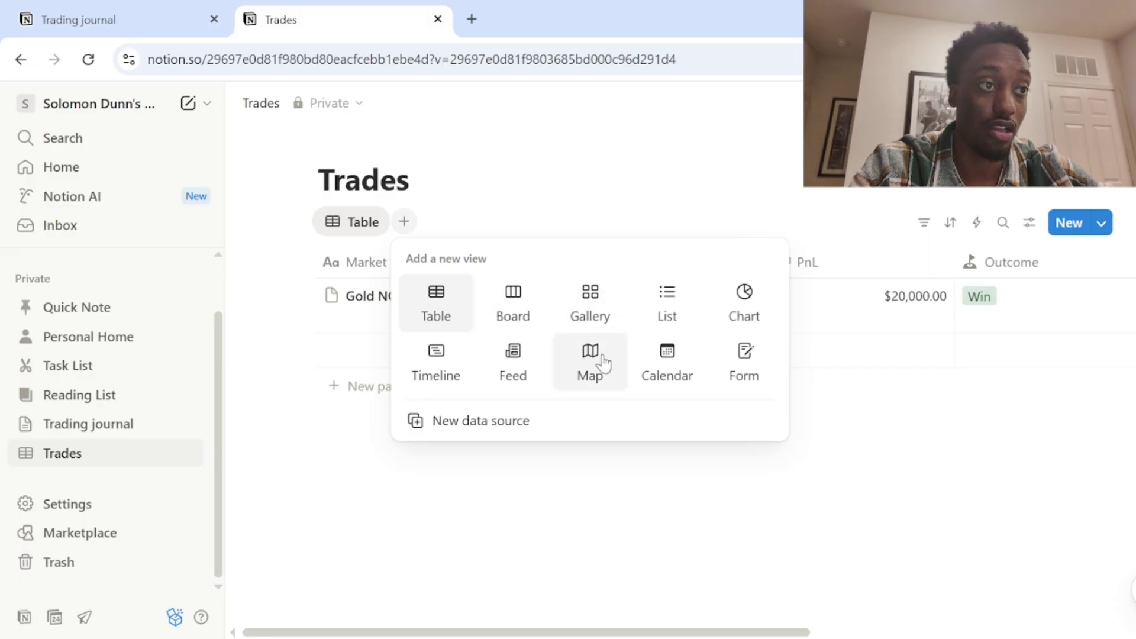
{"action": "left_click", "coordinate": [665, 373]}
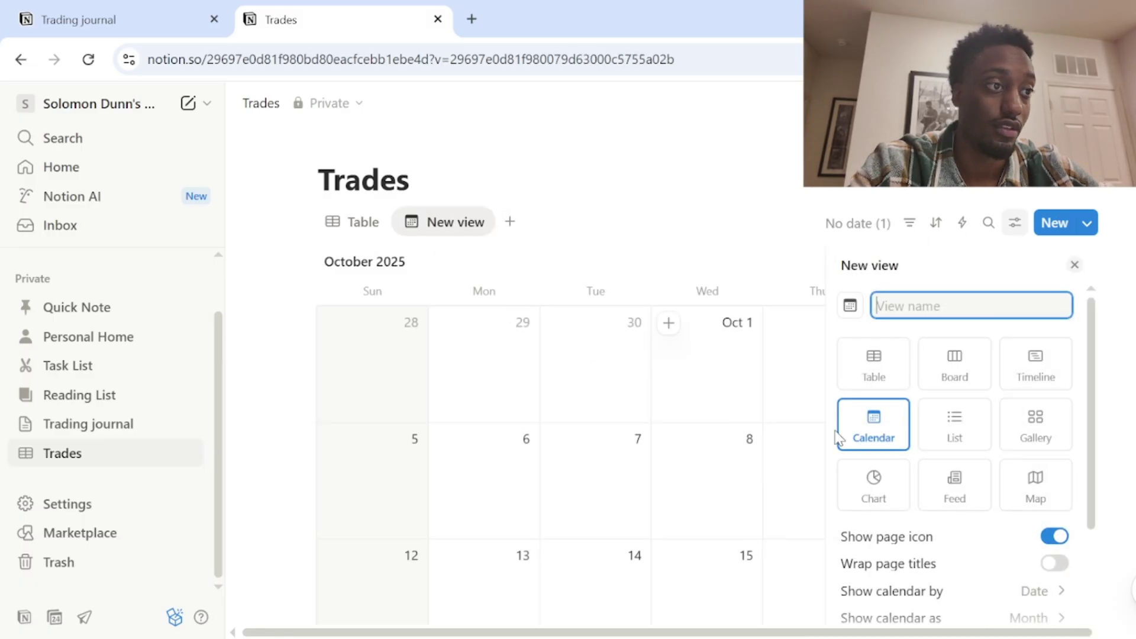
{"action": "left_click", "coordinate": [1074, 266]}
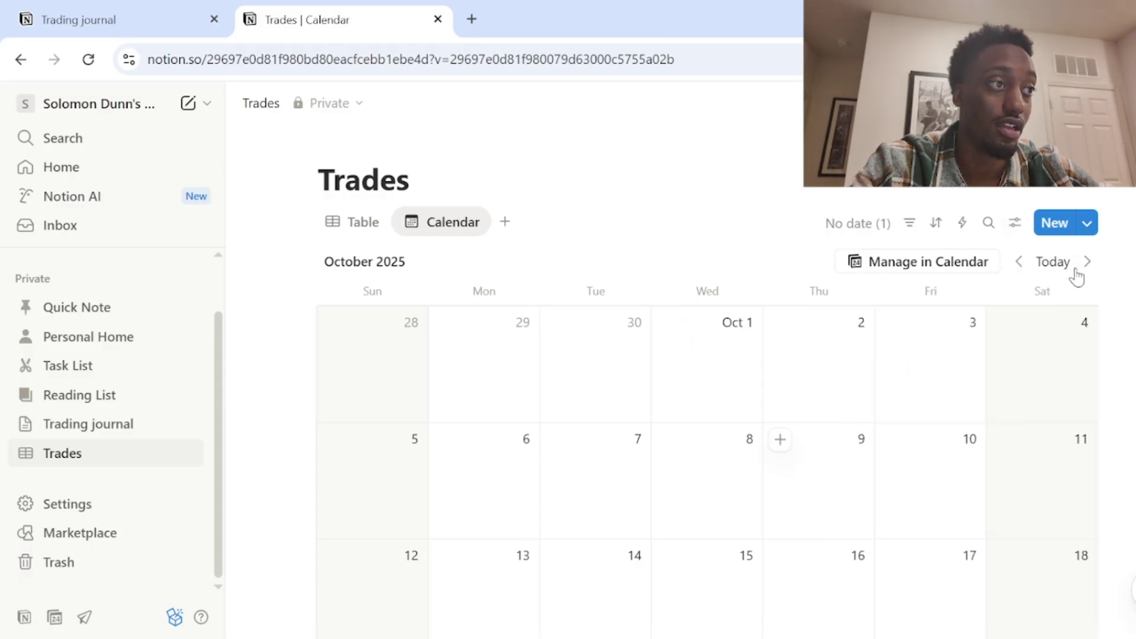
Step: Open the Trades Calendar view's settings panel via Edit view
{"action": "scroll", "coordinate": [735, 349], "scroll_direction": "down", "scroll_amount": 5}
{"action": "scroll", "coordinate": [735, 349], "scroll_direction": "up", "scroll_amount": 5}
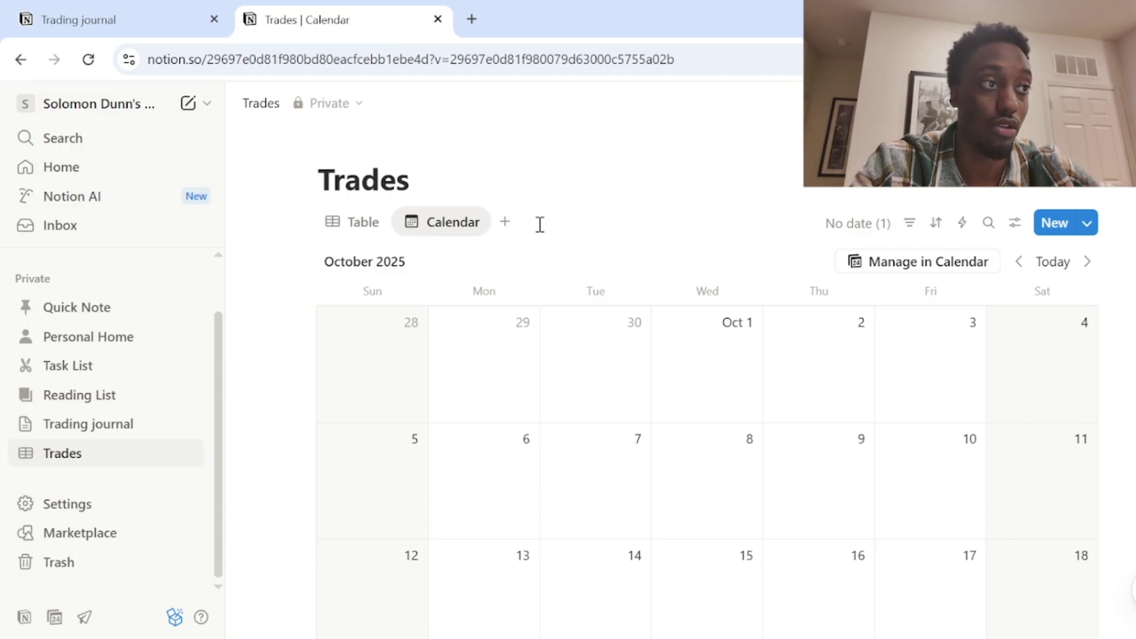
{"action": "left_click", "coordinate": [458, 227]}
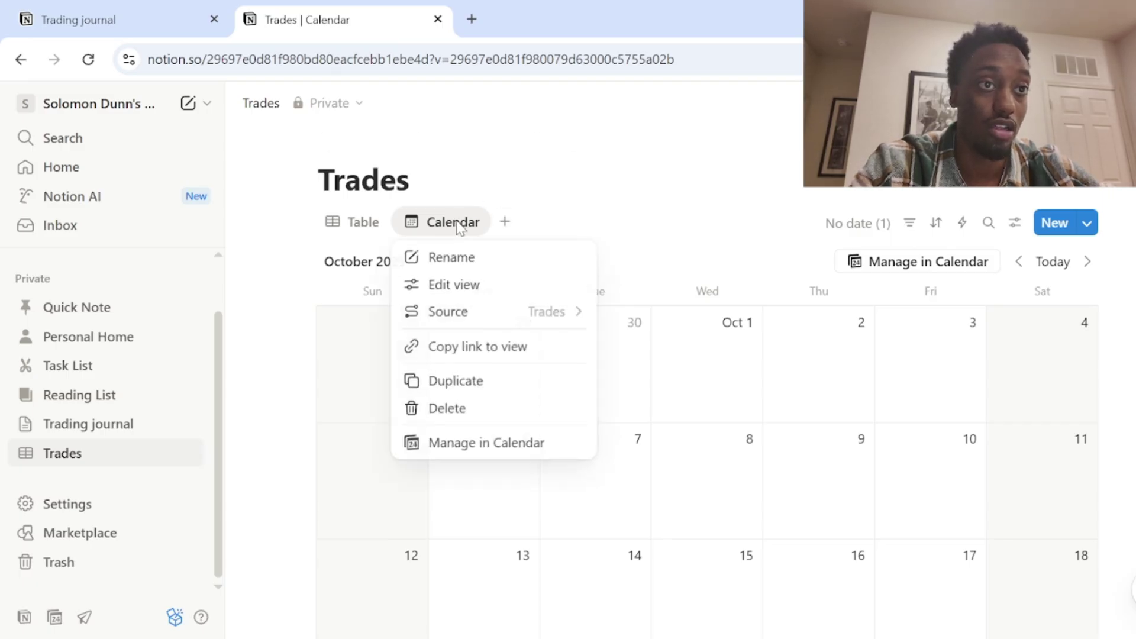
{"action": "left_click", "coordinate": [454, 285]}
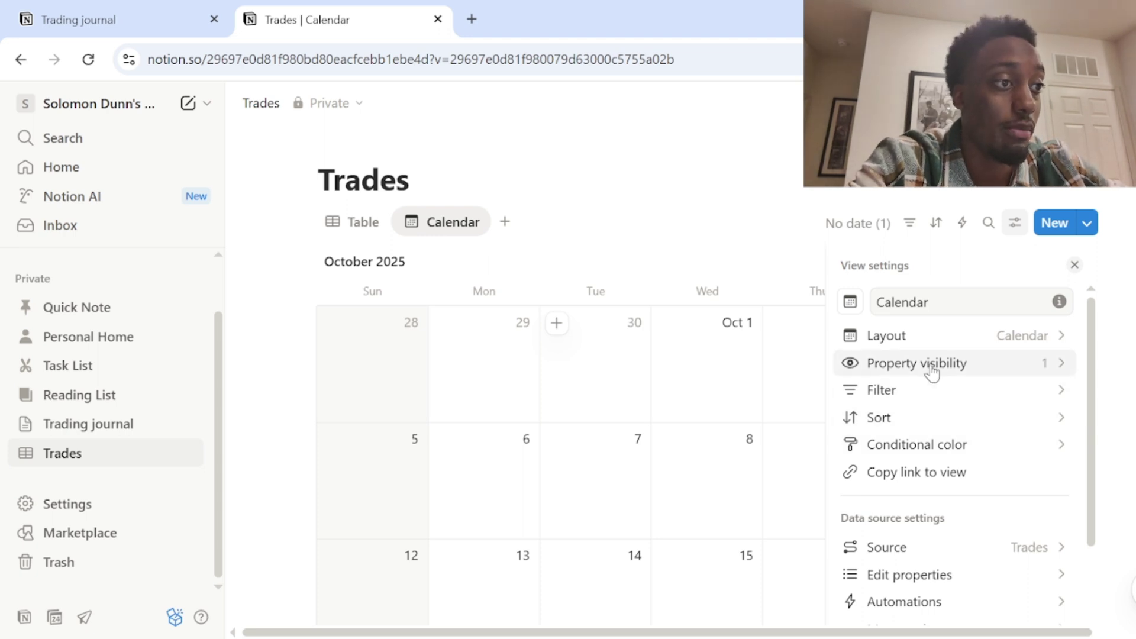
{"action": "scroll", "coordinate": [952, 453], "scroll_direction": "down", "scroll_amount": 2}
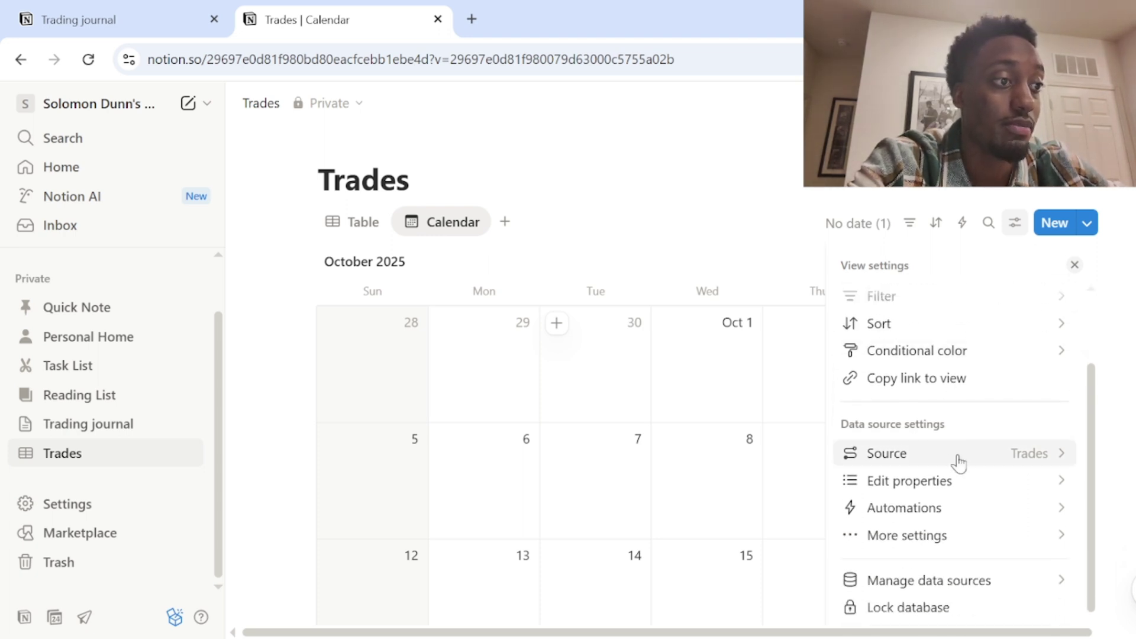
{"action": "scroll", "coordinate": [959, 468], "scroll_direction": "up", "scroll_amount": 3}
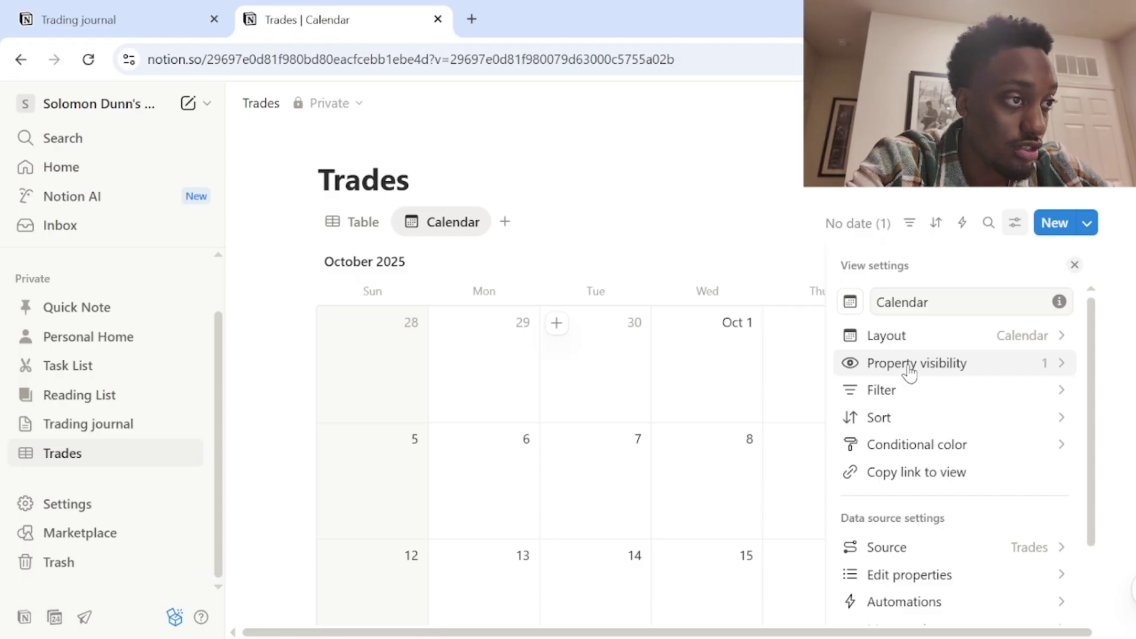
Step: Turn on PnL, Outcome and # of Trades in the calendar's property visibility list
{"action": "left_click", "coordinate": [958, 370]}
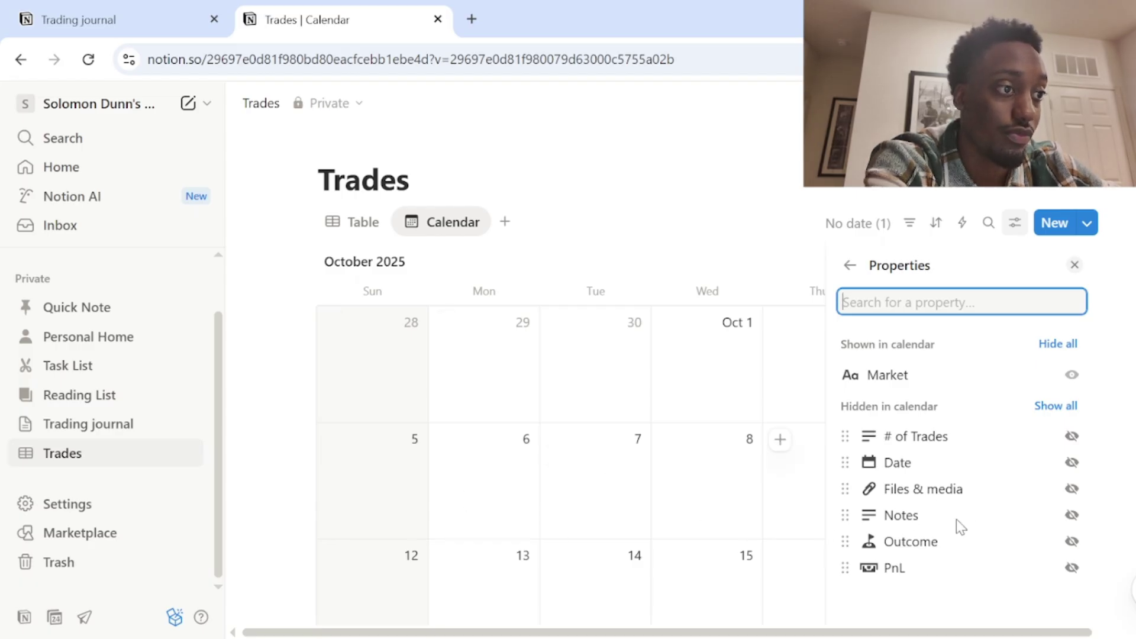
{"action": "left_click", "coordinate": [1072, 569]}
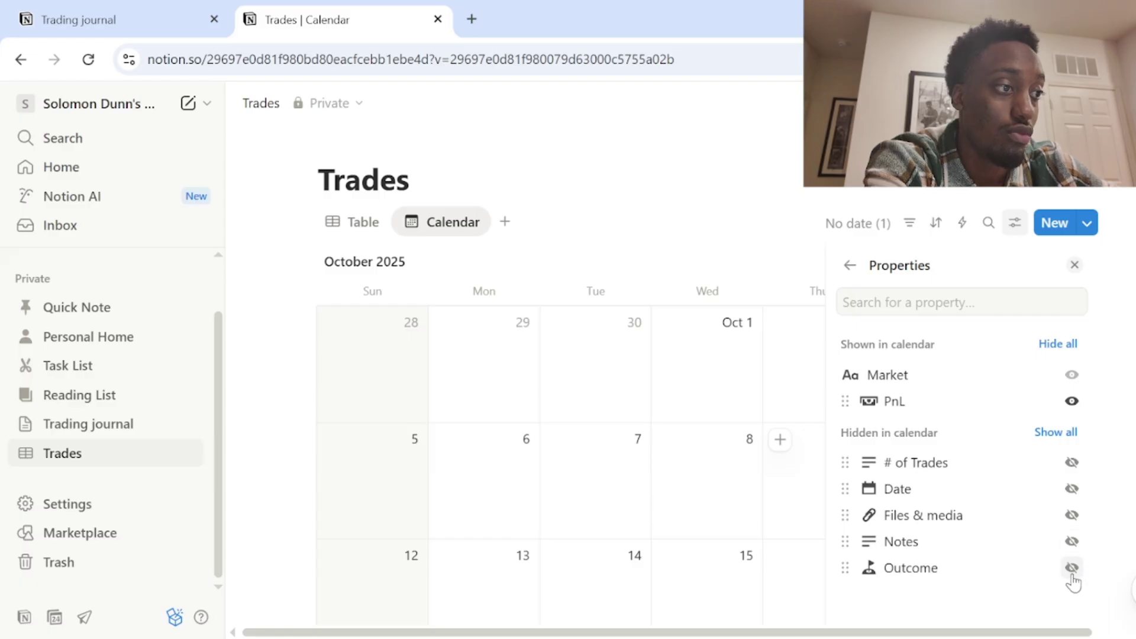
{"action": "left_click", "coordinate": [1071, 569]}
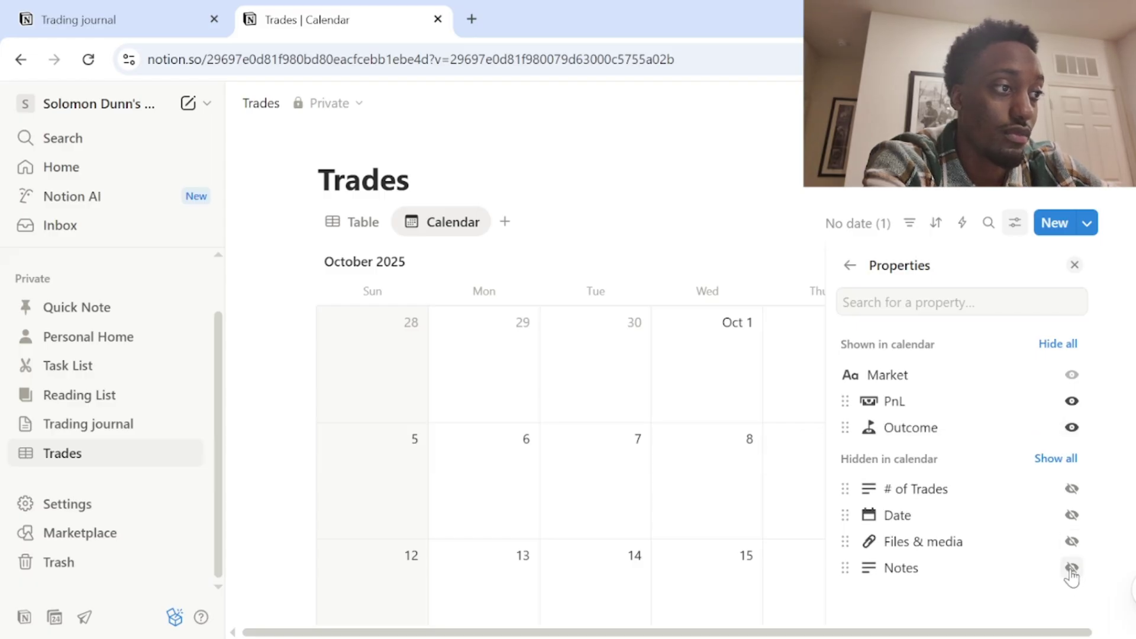
{"action": "left_click", "coordinate": [1071, 490]}
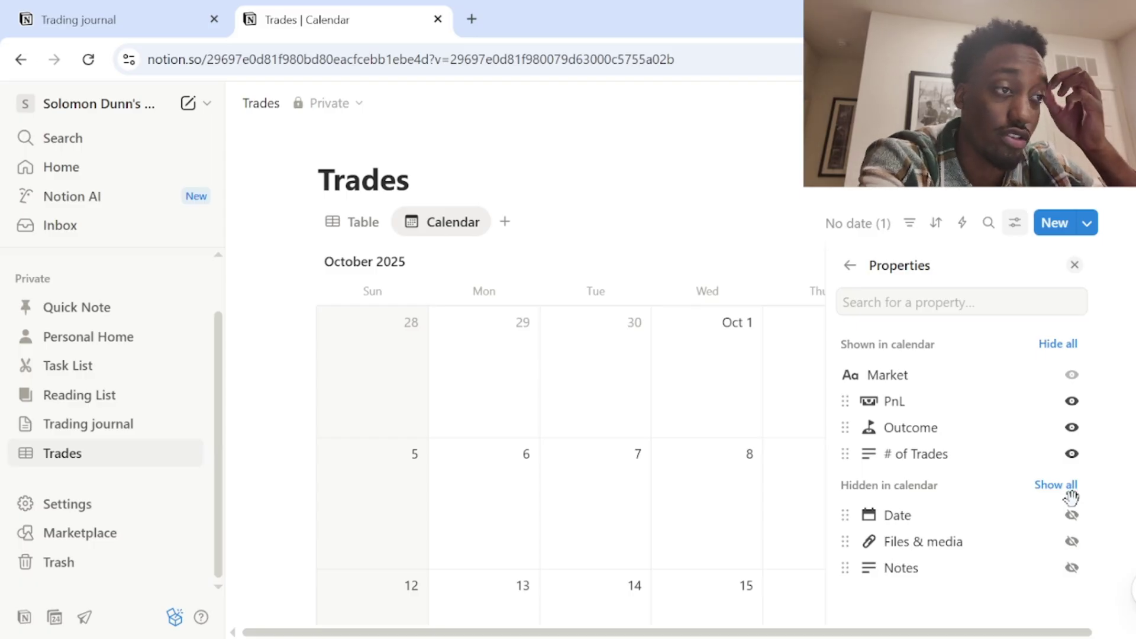
{"action": "left_click", "coordinate": [705, 271]}
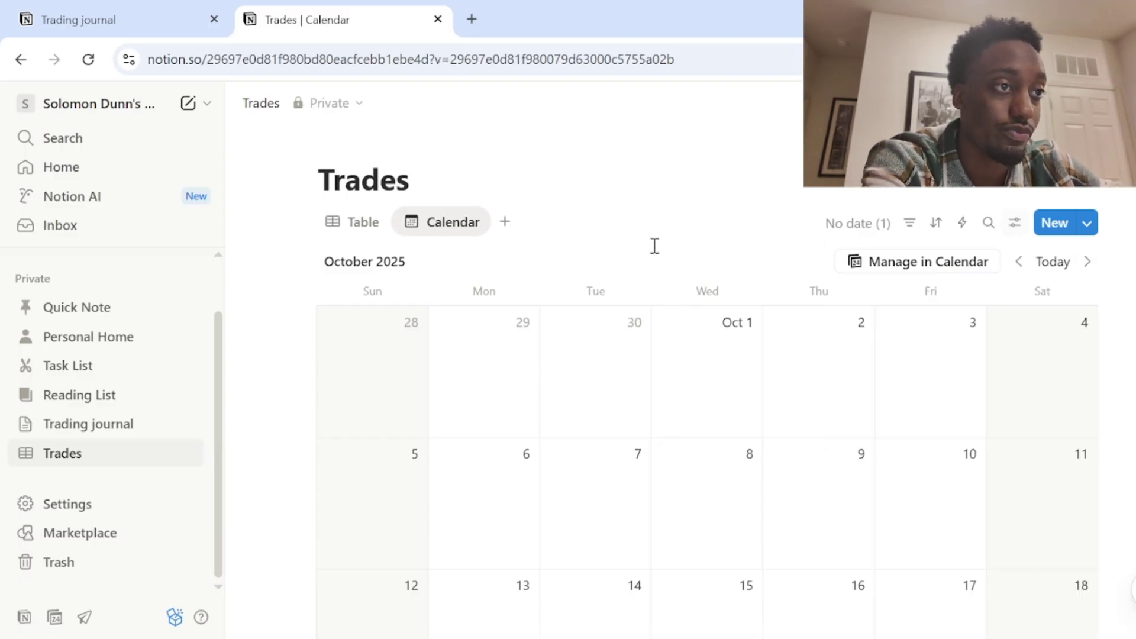
{"action": "scroll", "coordinate": [813, 286], "scroll_direction": "down", "scroll_amount": 8}
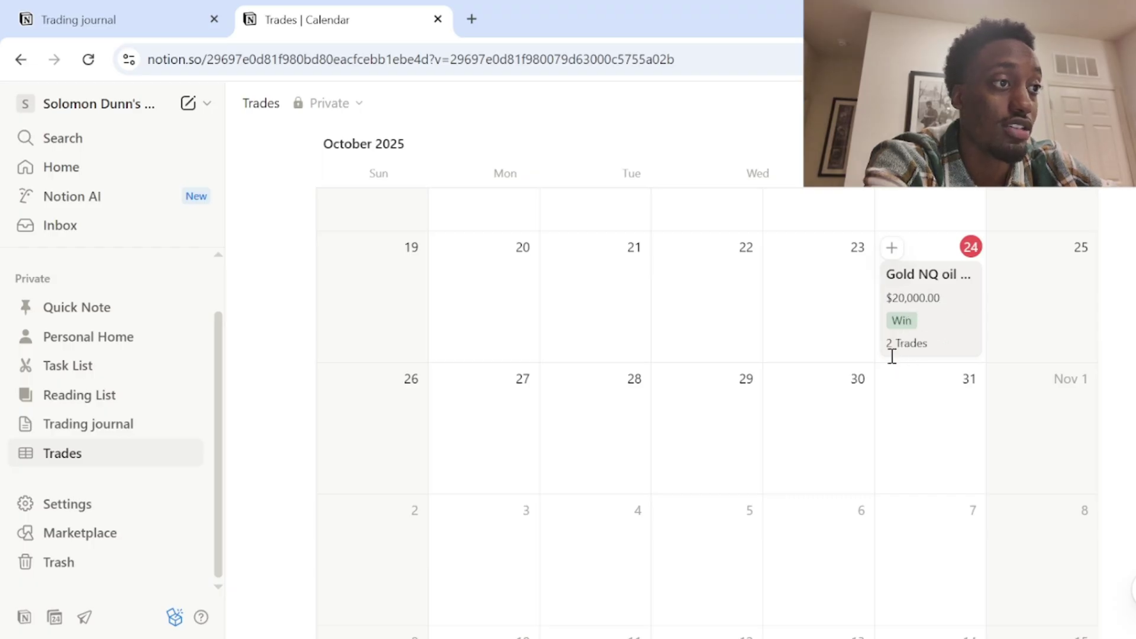
{"action": "scroll", "coordinate": [935, 378], "scroll_direction": "up", "scroll_amount": 2}
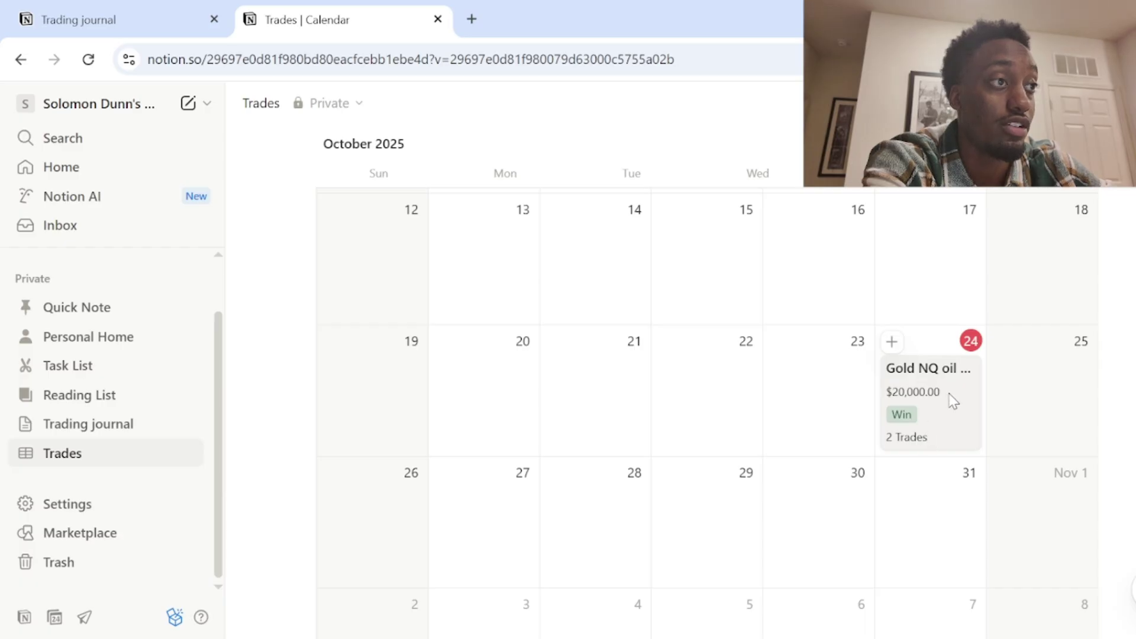
{"action": "scroll", "coordinate": [942, 390], "scroll_direction": "up", "scroll_amount": 3}
{"action": "scroll", "coordinate": [923, 394], "scroll_direction": "down", "scroll_amount": 3}
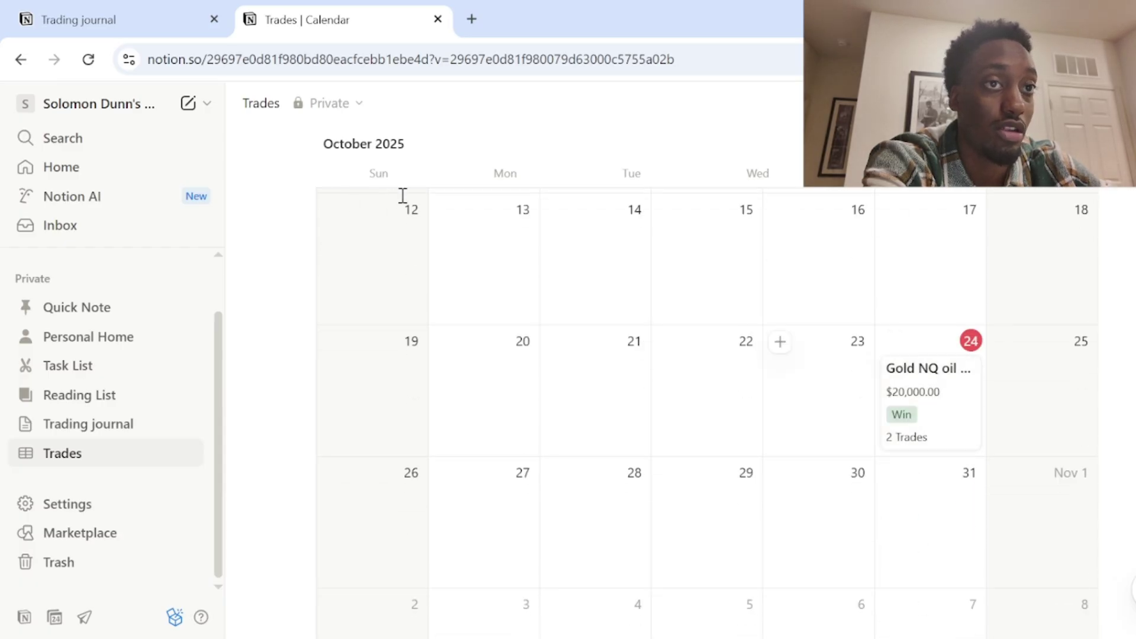
{"action": "scroll", "coordinate": [479, 307], "scroll_direction": "up", "scroll_amount": 5}
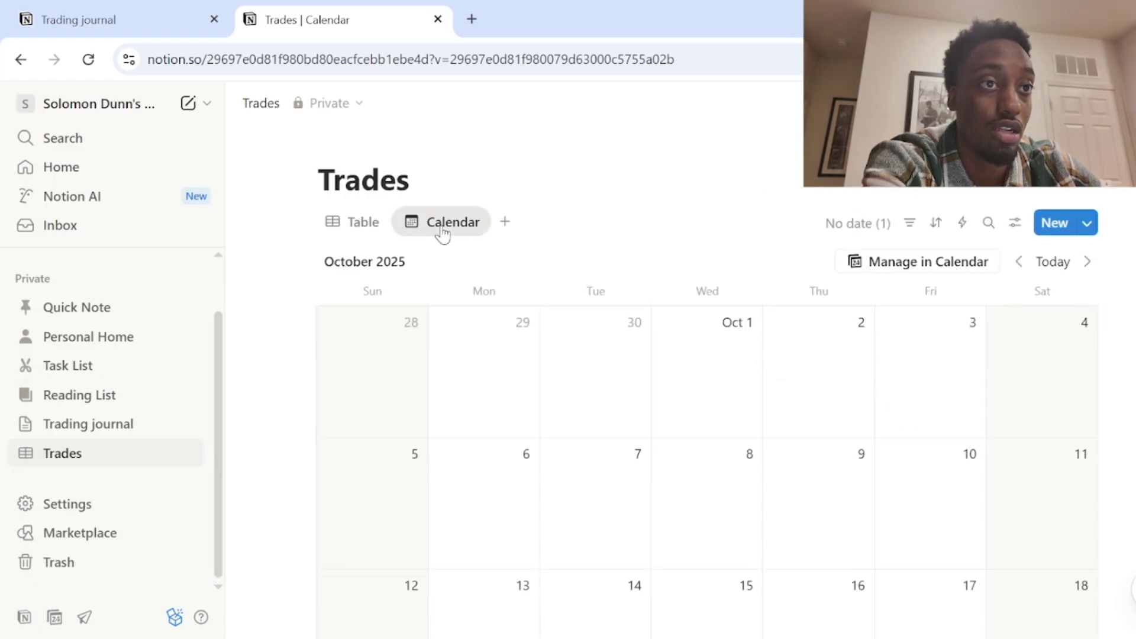
Step: Move PnL below # of Trades in the Calendar view's card property list
{"action": "left_click", "coordinate": [444, 230]}
{"action": "left_click", "coordinate": [473, 286]}
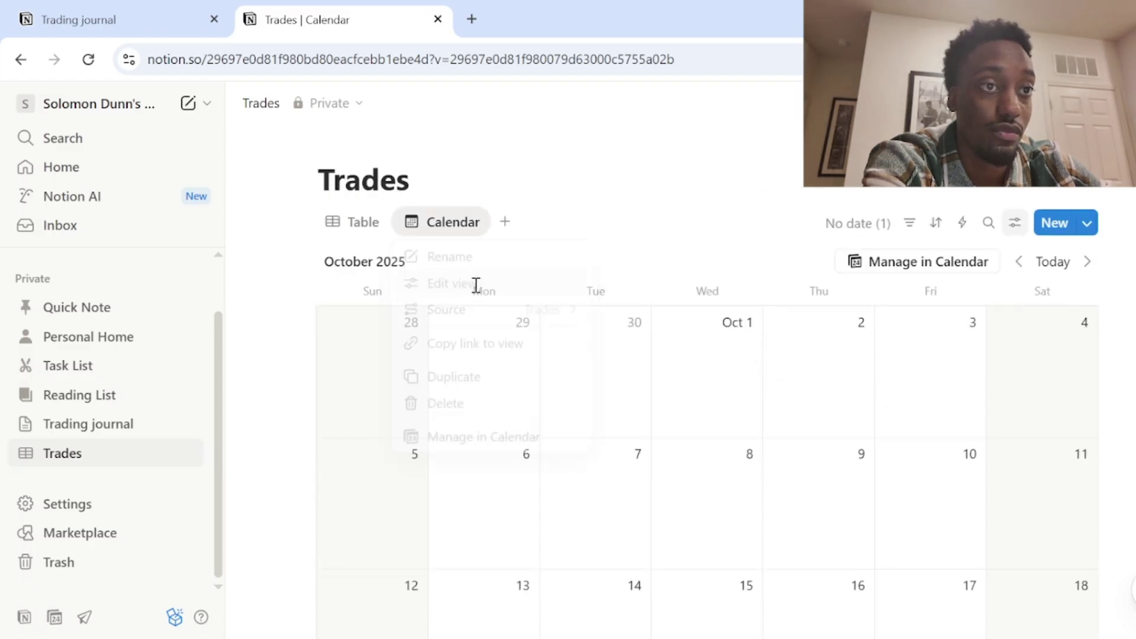
{"action": "left_click", "coordinate": [951, 379]}
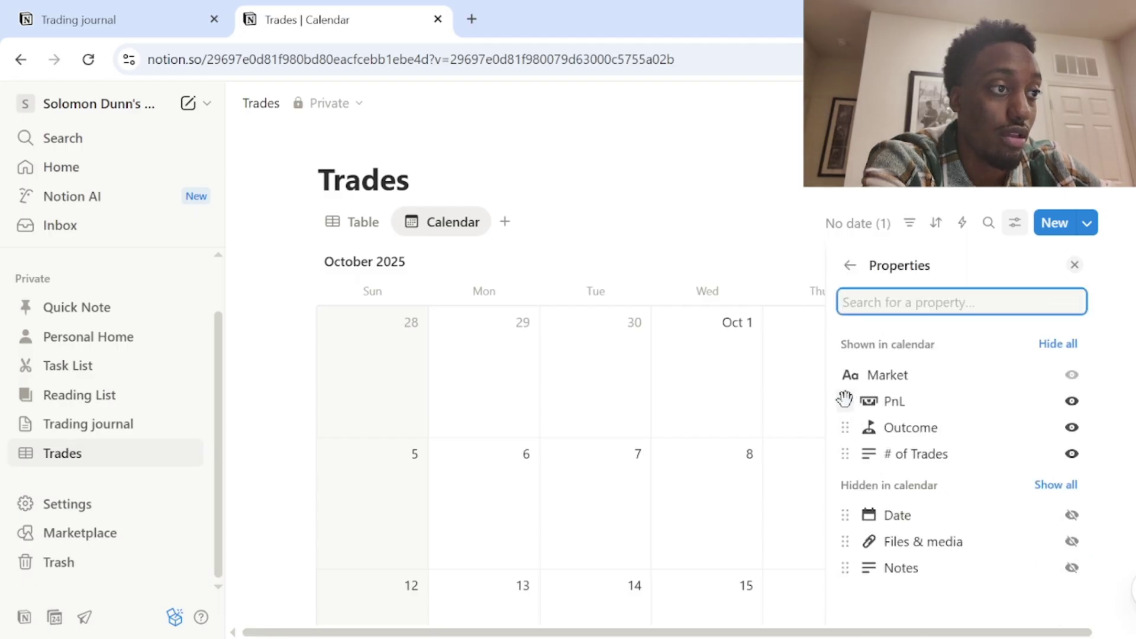
{"action": "left_click_drag", "start_coordinate": [844, 400], "coordinate": [861, 466]}
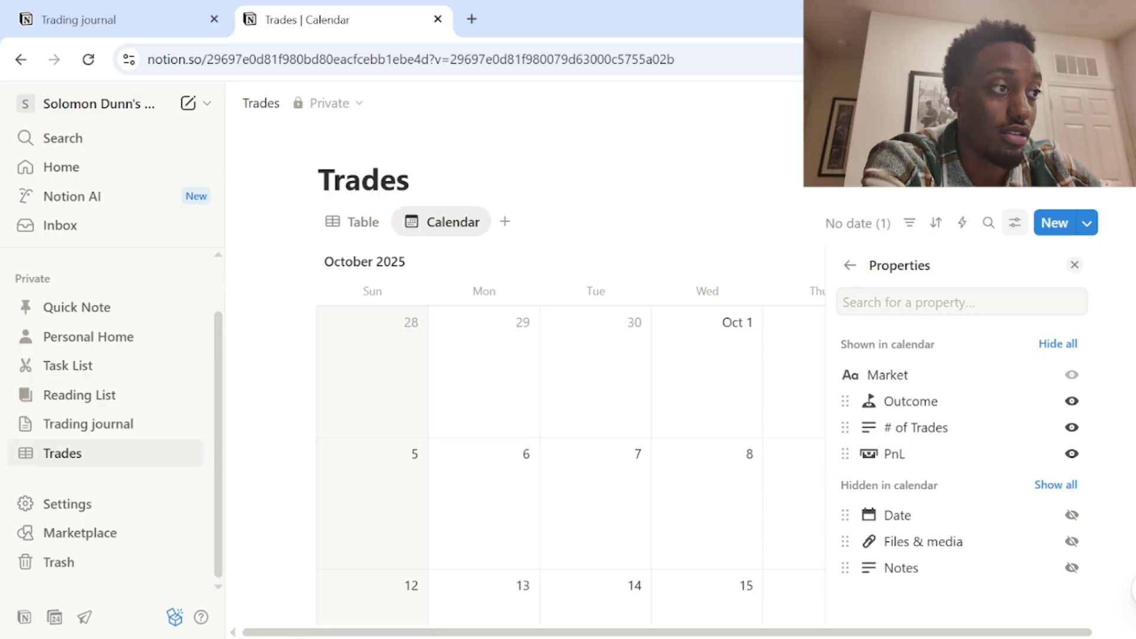
{"action": "left_click", "coordinate": [736, 223]}
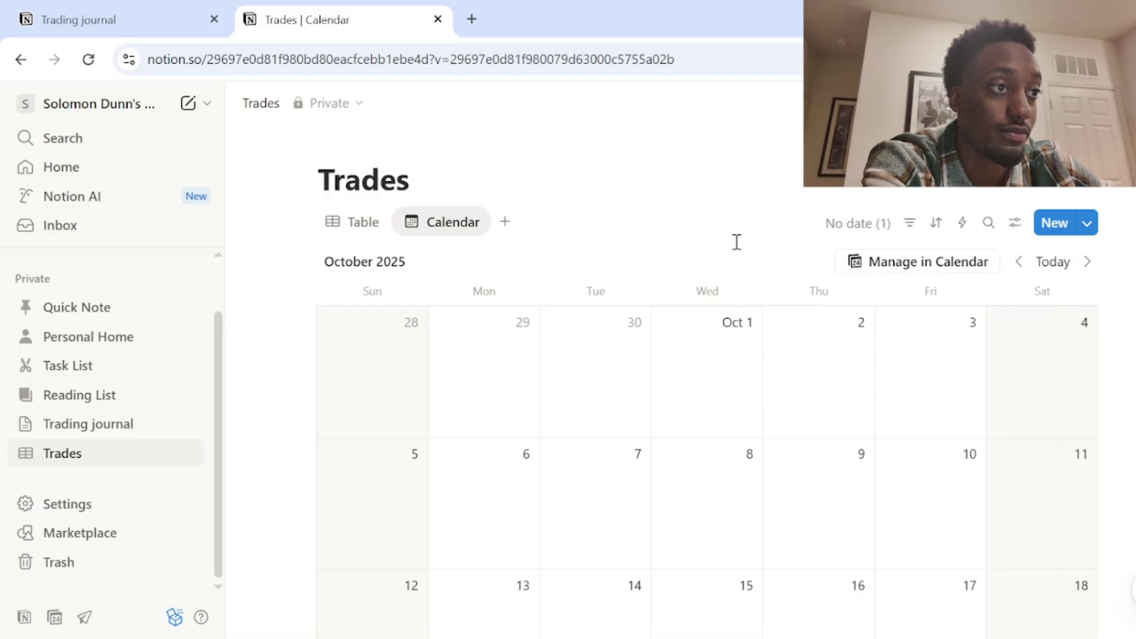
{"action": "scroll", "coordinate": [751, 256], "scroll_direction": "down", "scroll_amount": 3}
{"action": "scroll", "coordinate": [882, 406], "scroll_direction": "down", "scroll_amount": 3}
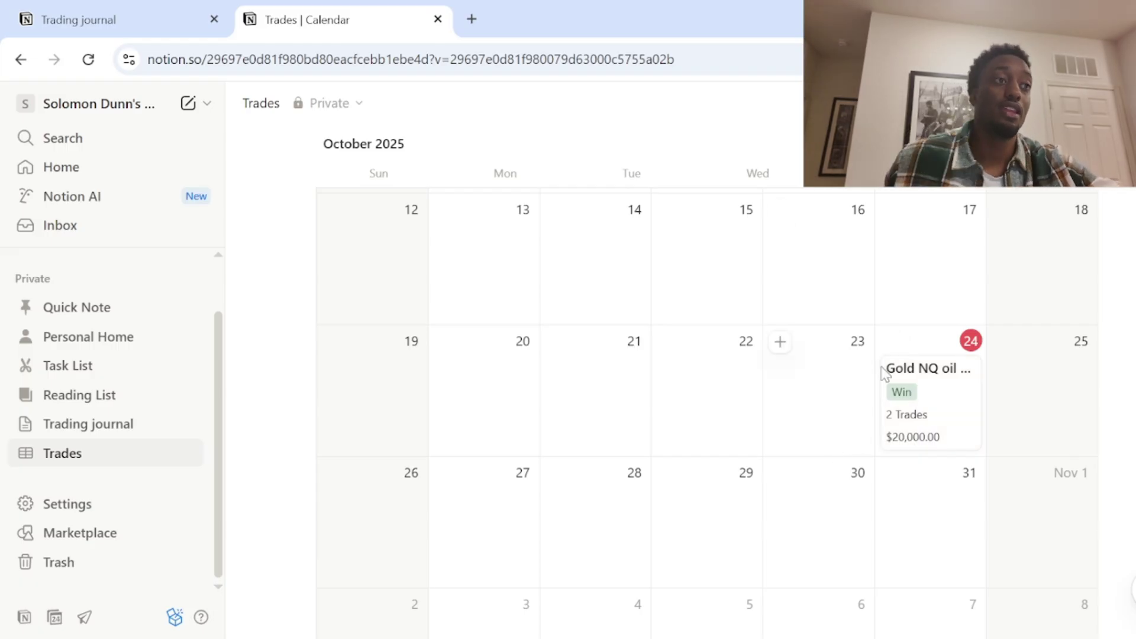
{"action": "scroll", "coordinate": [904, 455], "scroll_direction": "down", "scroll_amount": 3}
{"action": "scroll", "coordinate": [716, 526], "scroll_direction": "up", "scroll_amount": 10}
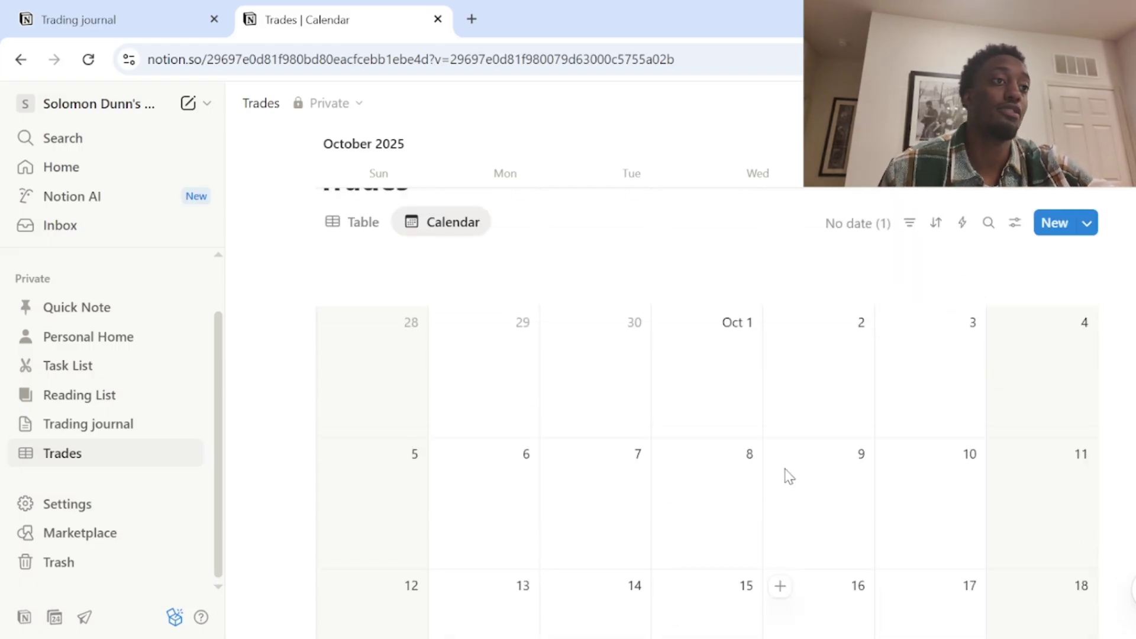